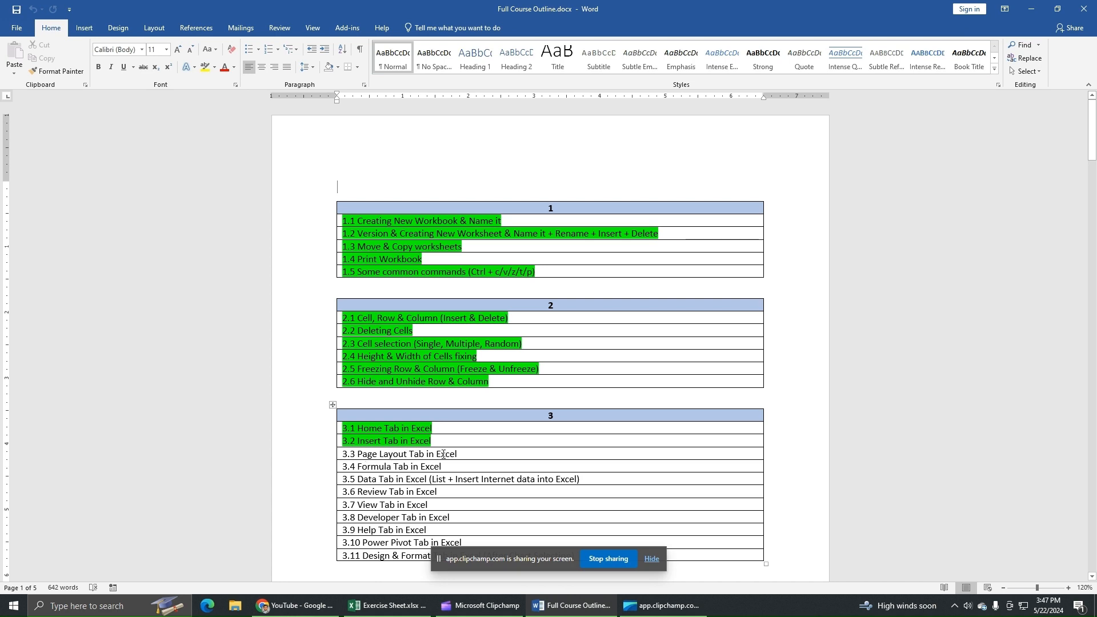
# - Switch to the Exercise Sheet workbook in Excel and preview the available page themes on the P&L sheet without applying one
pyautogui.click(388, 606)
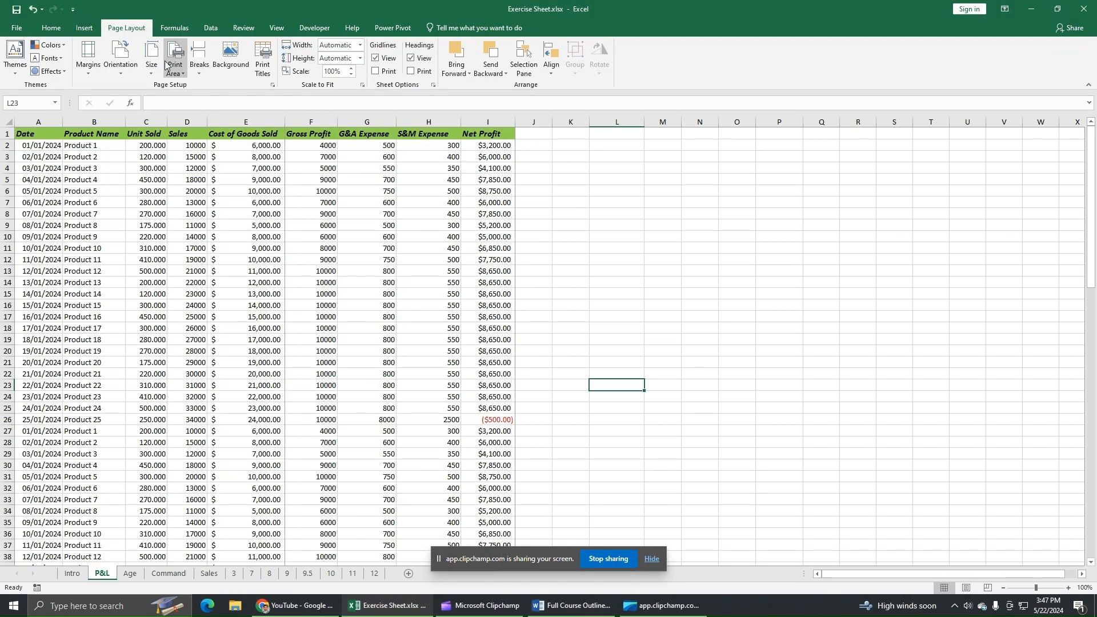
pyautogui.click(172, 29)
pyautogui.click(139, 30)
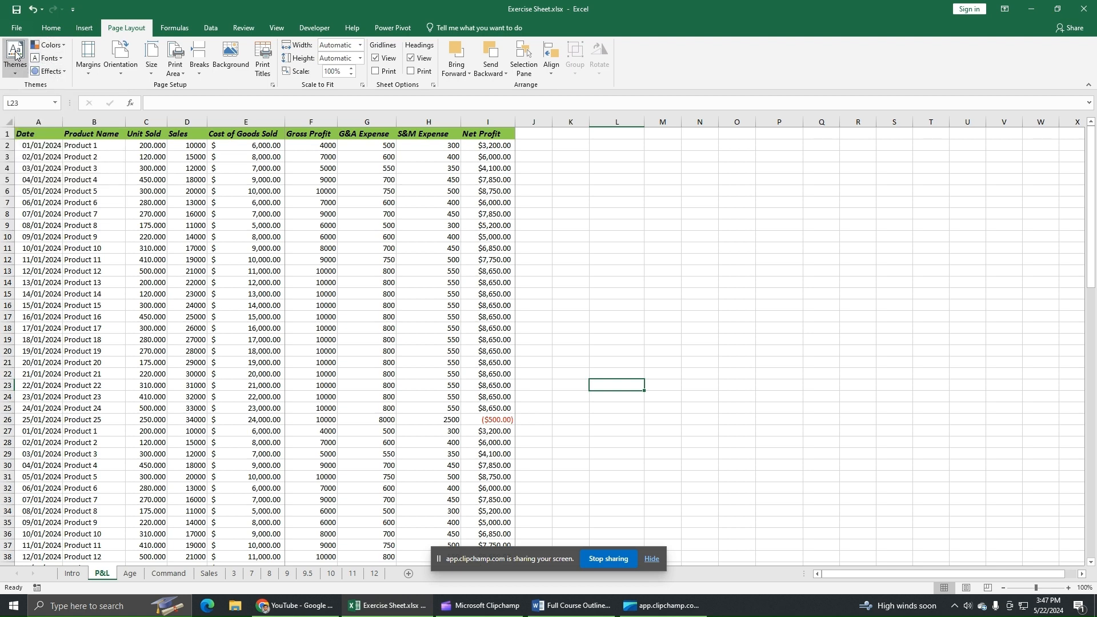
pyautogui.click(16, 70)
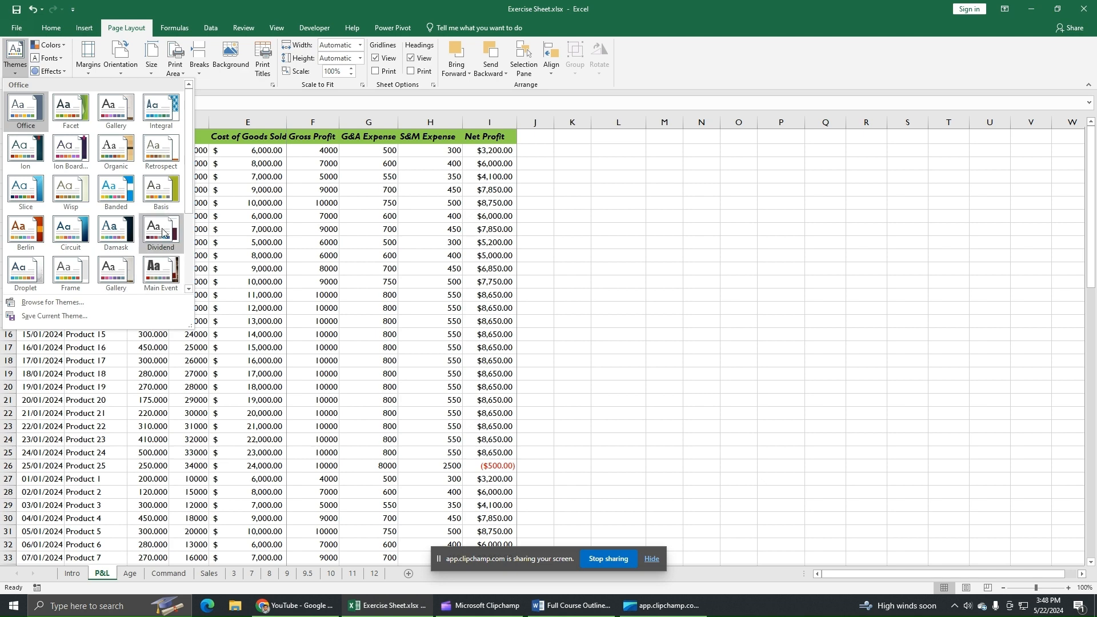
pyautogui.click(595, 209)
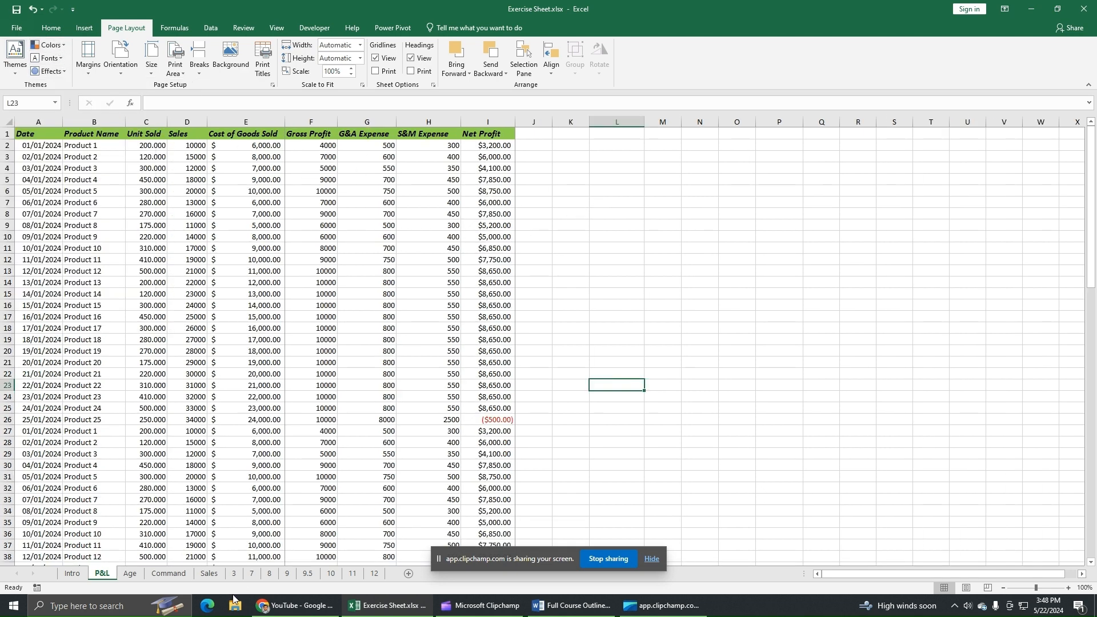
# - On the Command sheet, select the movie table headers K2:M2 and preview theme color schemes such as Orange without applying one
pyautogui.click(169, 573)
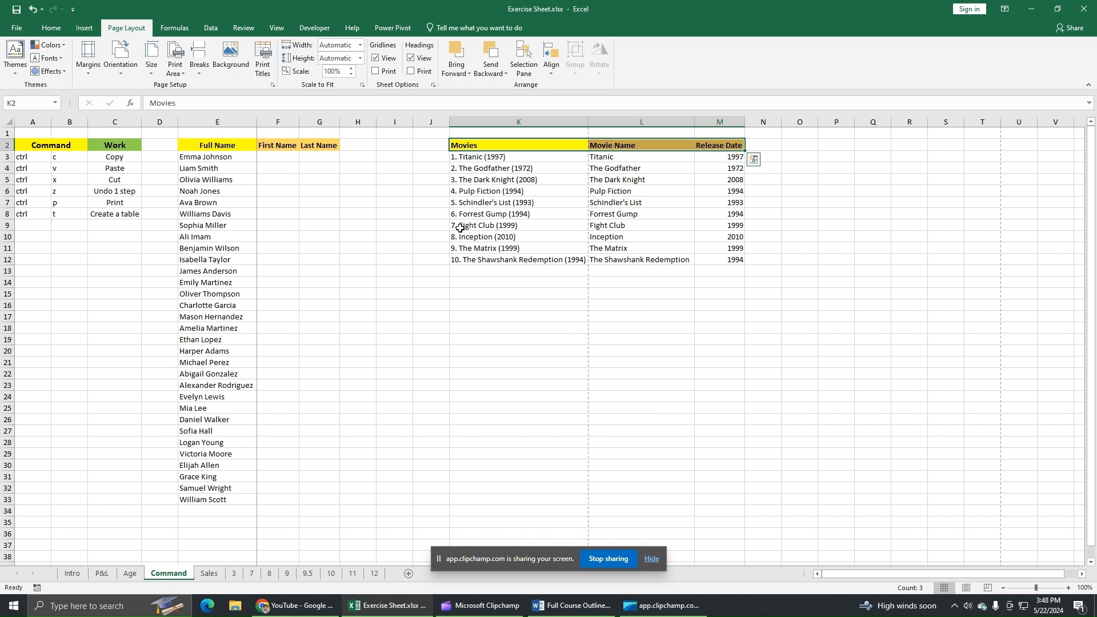
pyautogui.moveTo(469, 150); pyautogui.dragTo(719, 145)
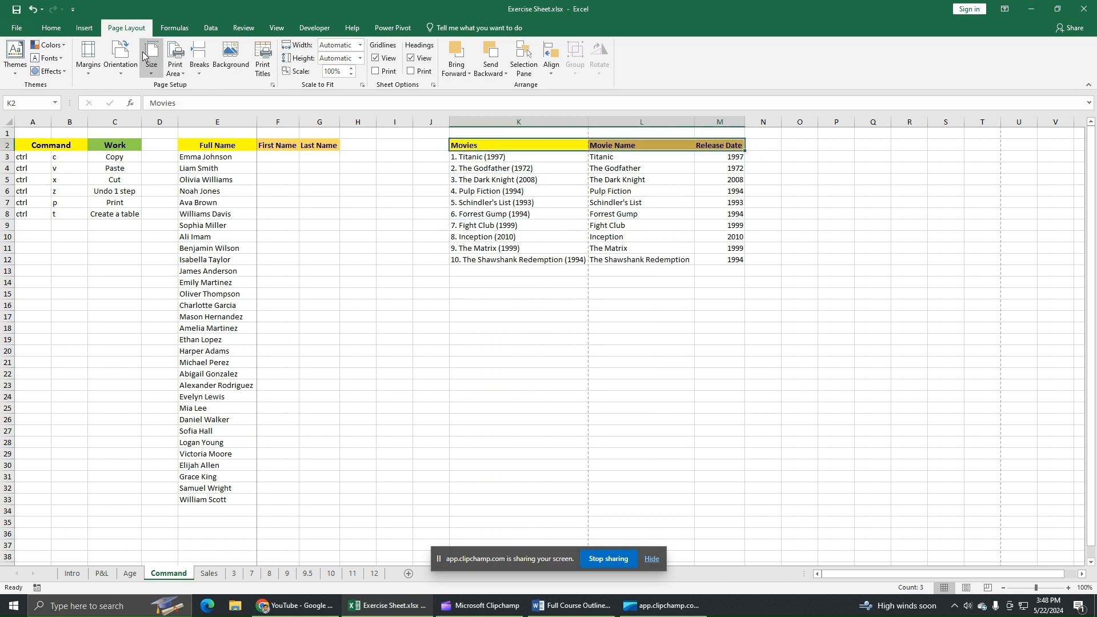
pyautogui.click(49, 44)
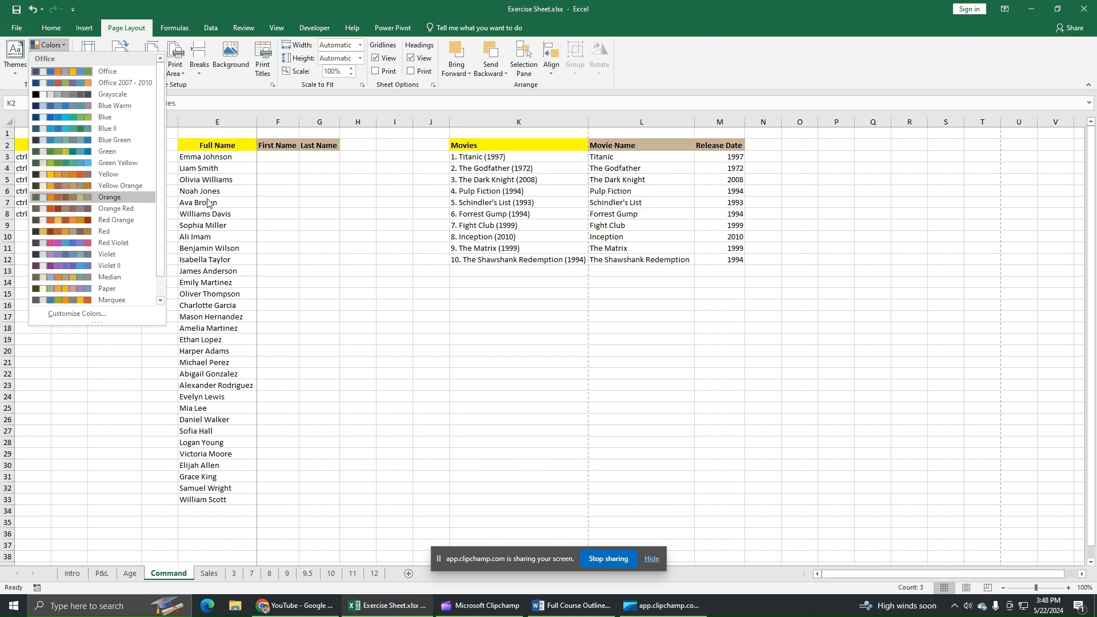
pyautogui.click(54, 51)
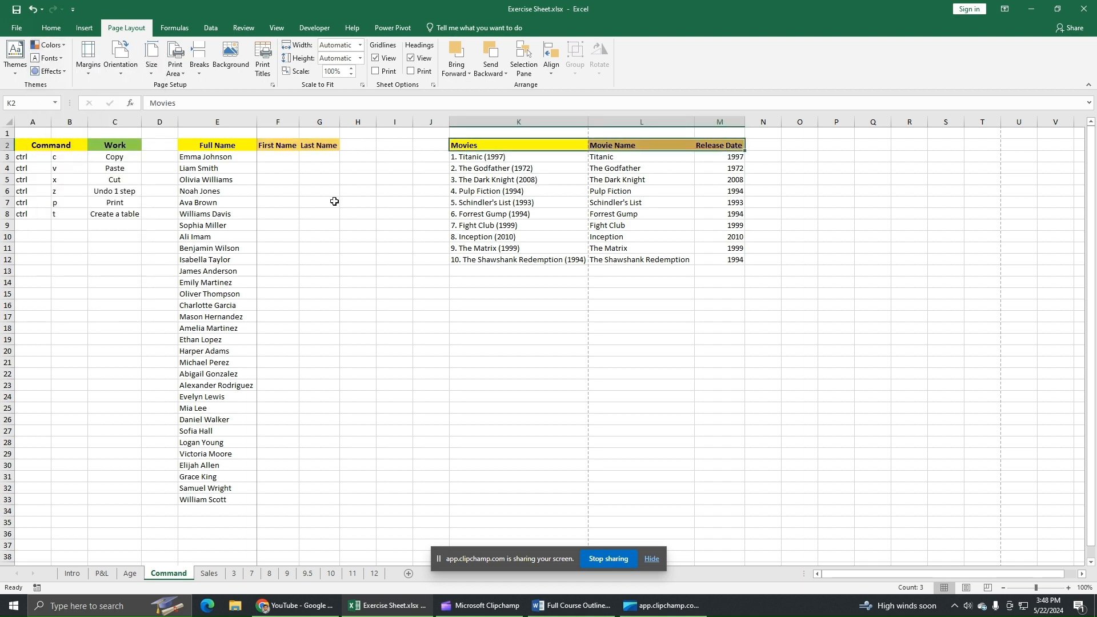
# - Return to the P&L sheet and apply the Corbel theme fonts
pyautogui.click(130, 573)
pyautogui.click(101, 573)
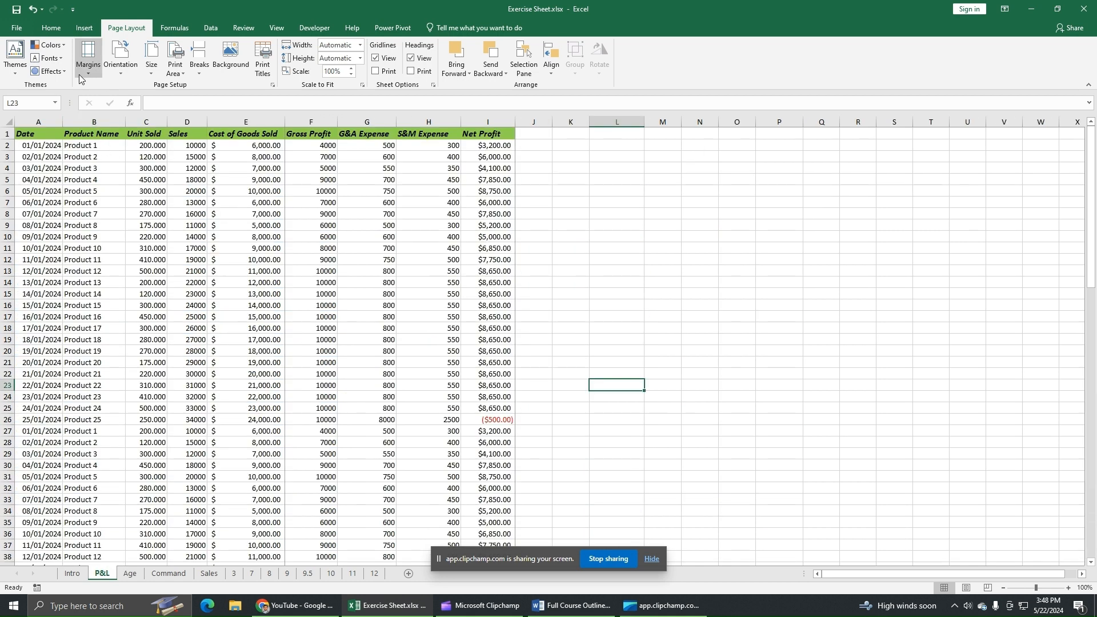
pyautogui.click(50, 59)
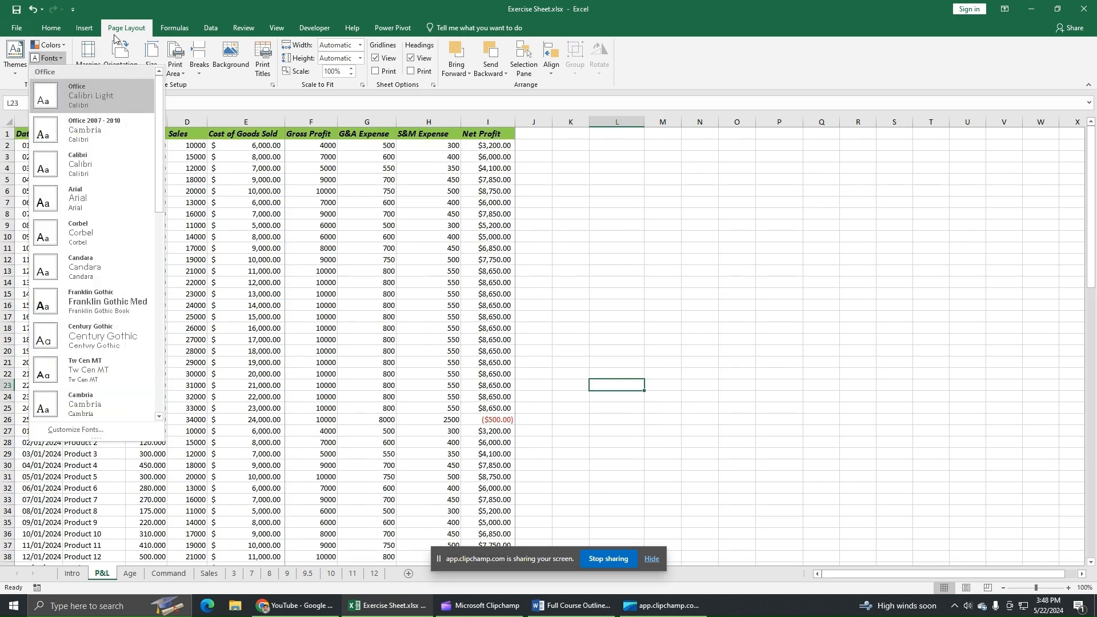
pyautogui.click(101, 135)
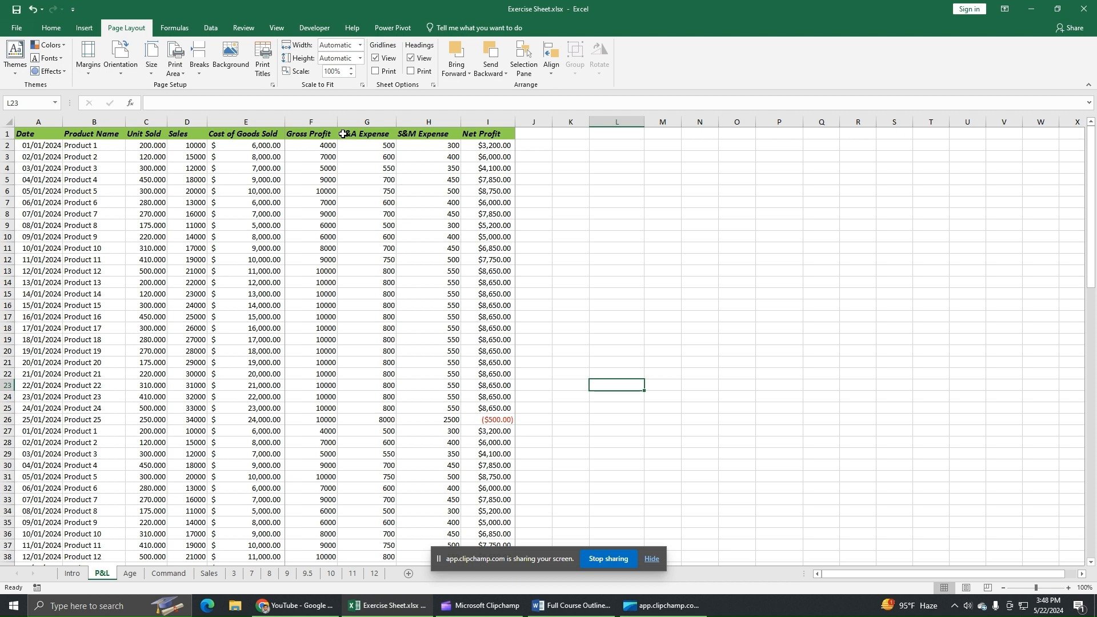
pyautogui.click(67, 62)
pyautogui.click(79, 240)
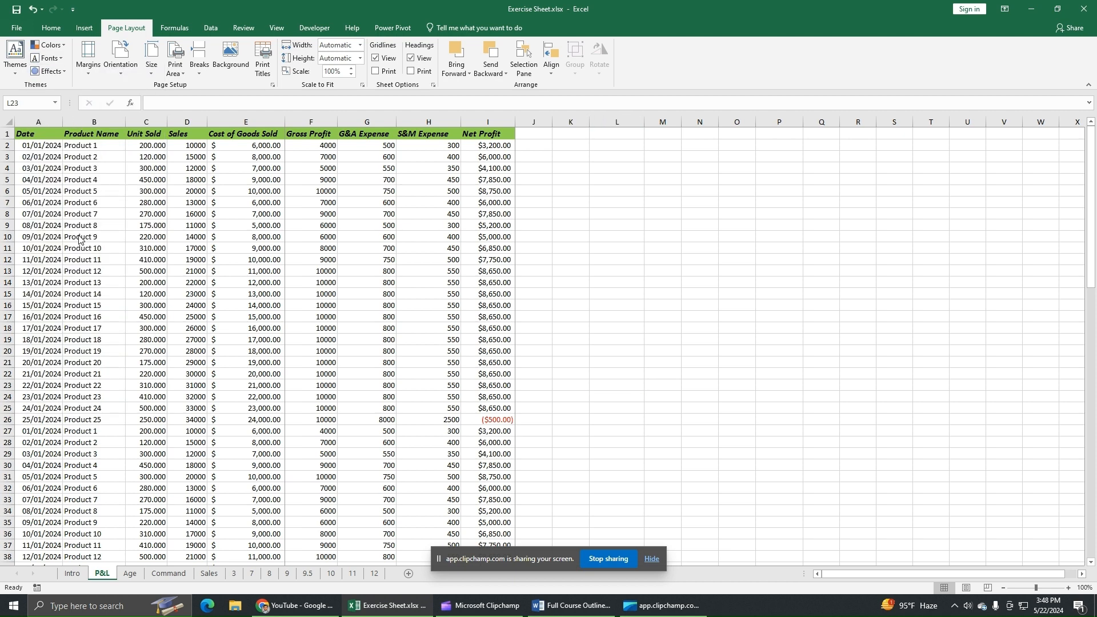
# - Select cell H11 on the P&L sheet and set the theme fonts back to Office
pyautogui.click(509, 249)
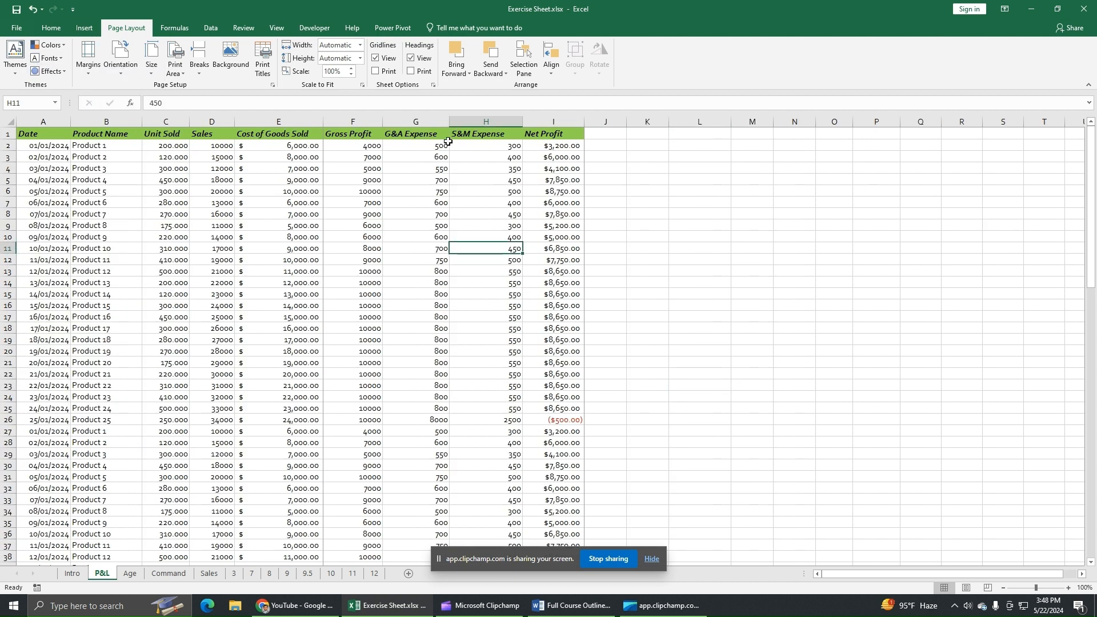
pyautogui.click(54, 60)
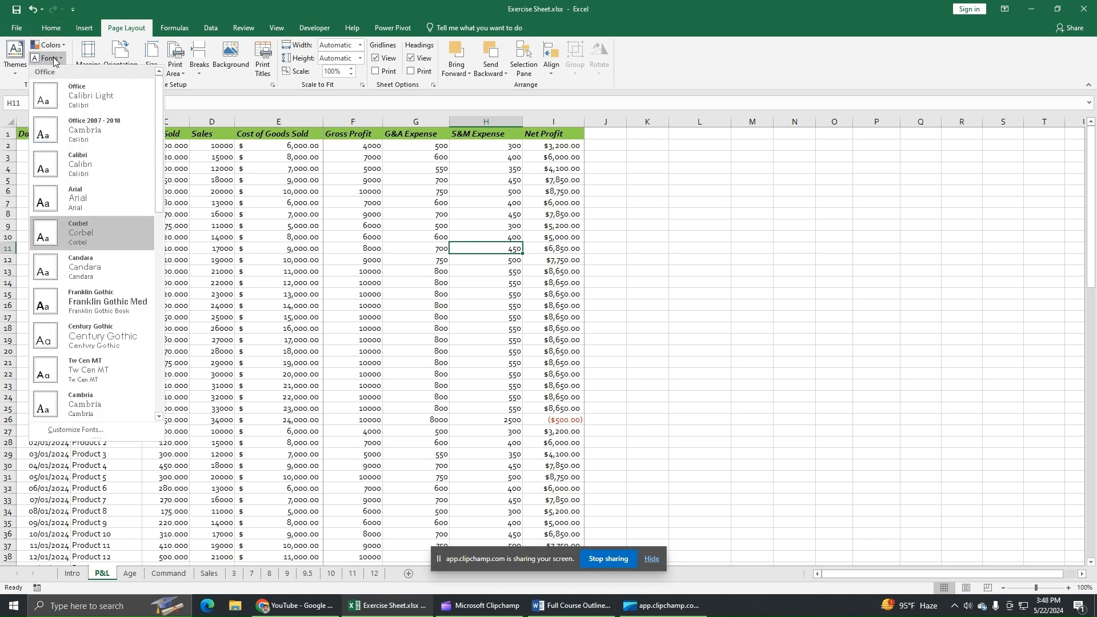
pyautogui.click(53, 108)
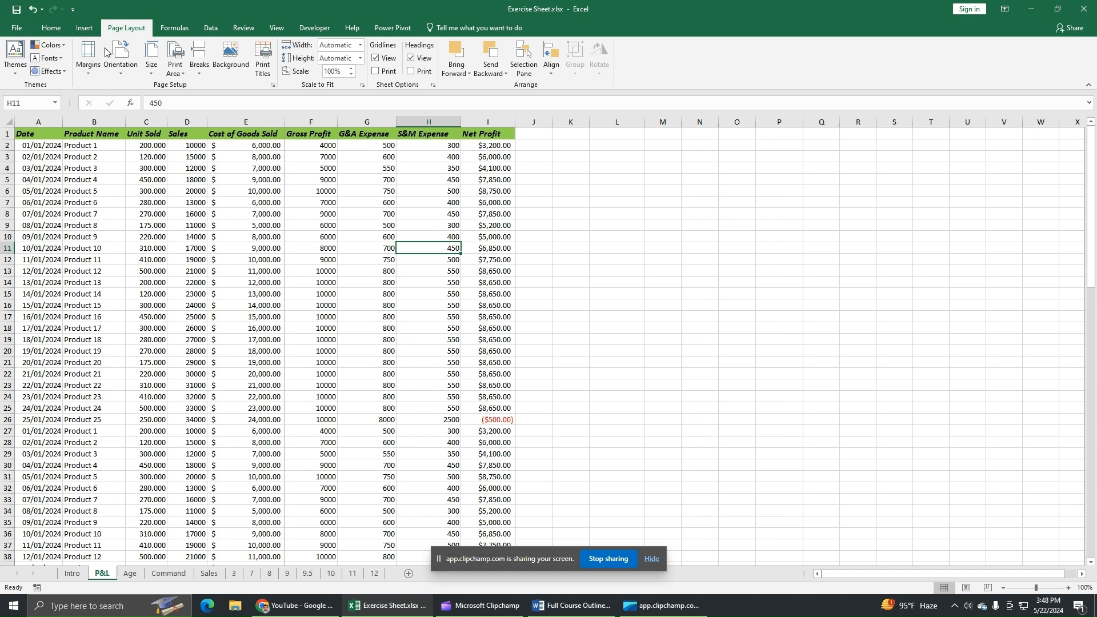
# - Examine the P&L sheet's print preview and the margin presets offered in the print settings and the page layout options
pyautogui.click(17, 27)
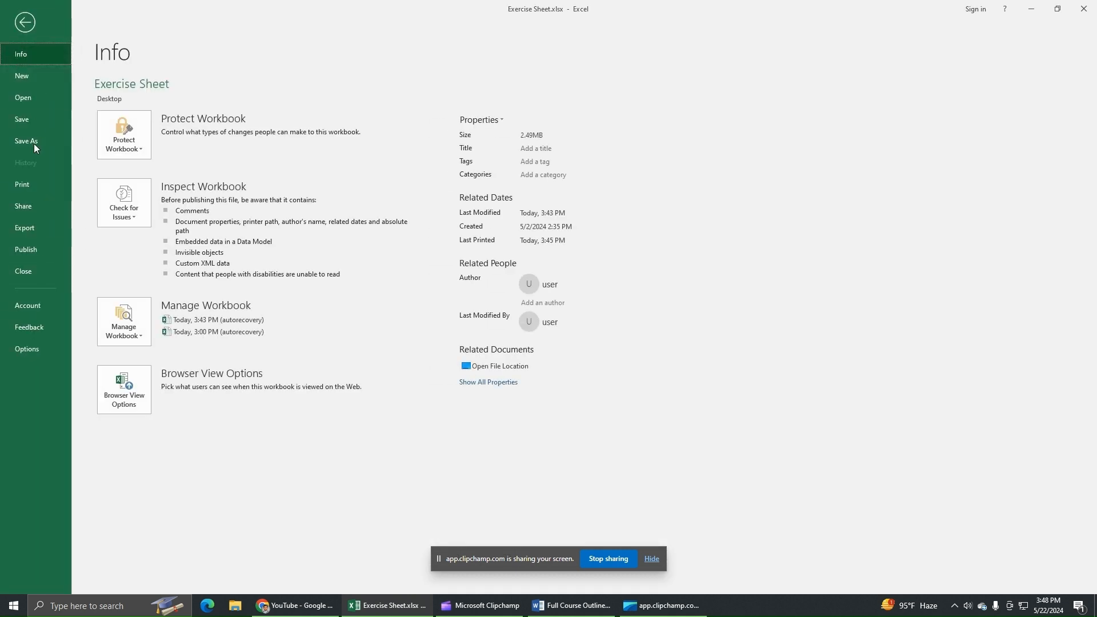
pyautogui.click(25, 22)
pyautogui.click(15, 34)
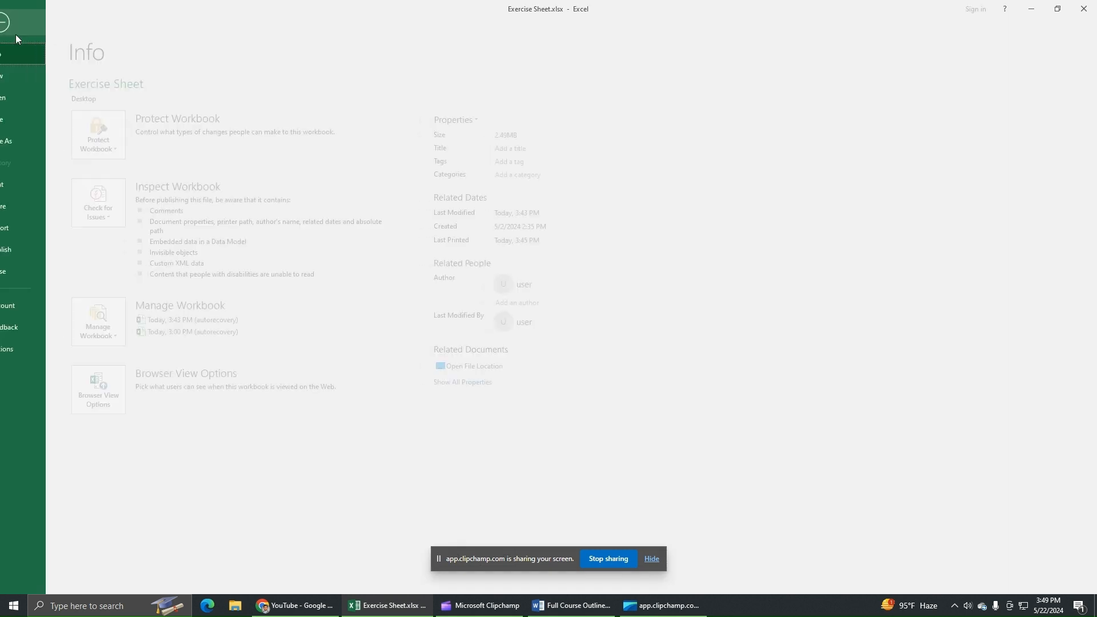
pyautogui.click(32, 185)
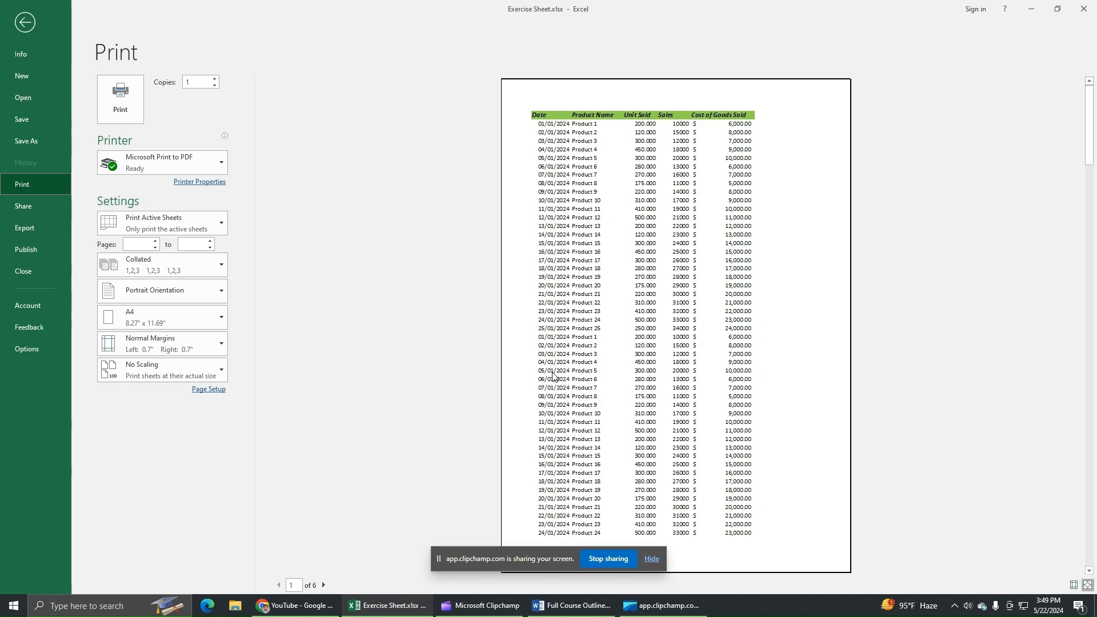
pyautogui.click(169, 349)
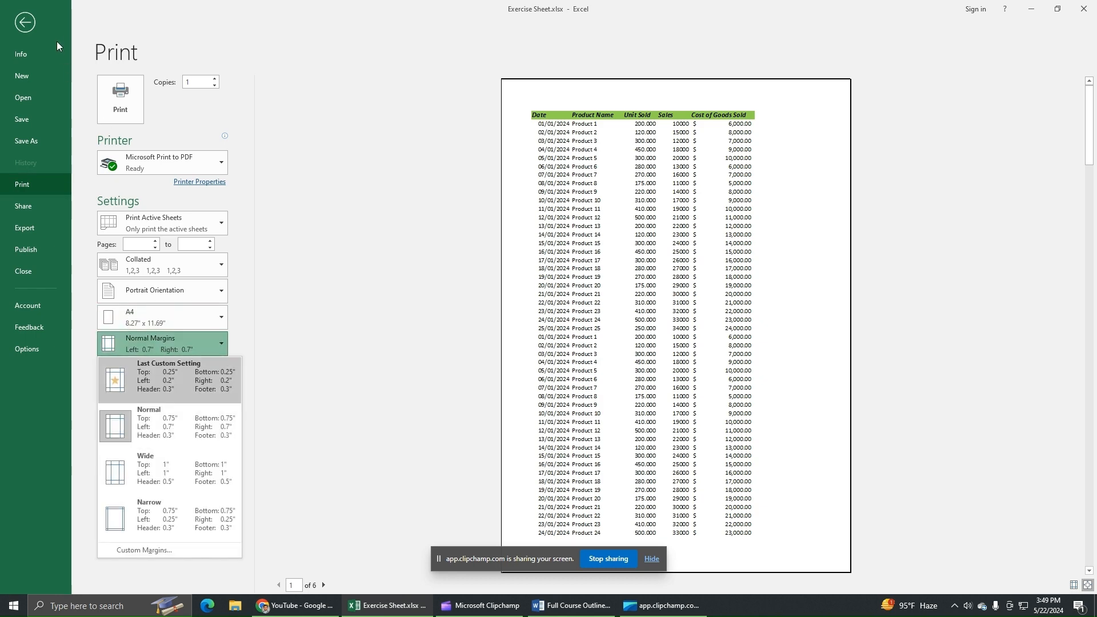
pyautogui.click(24, 23)
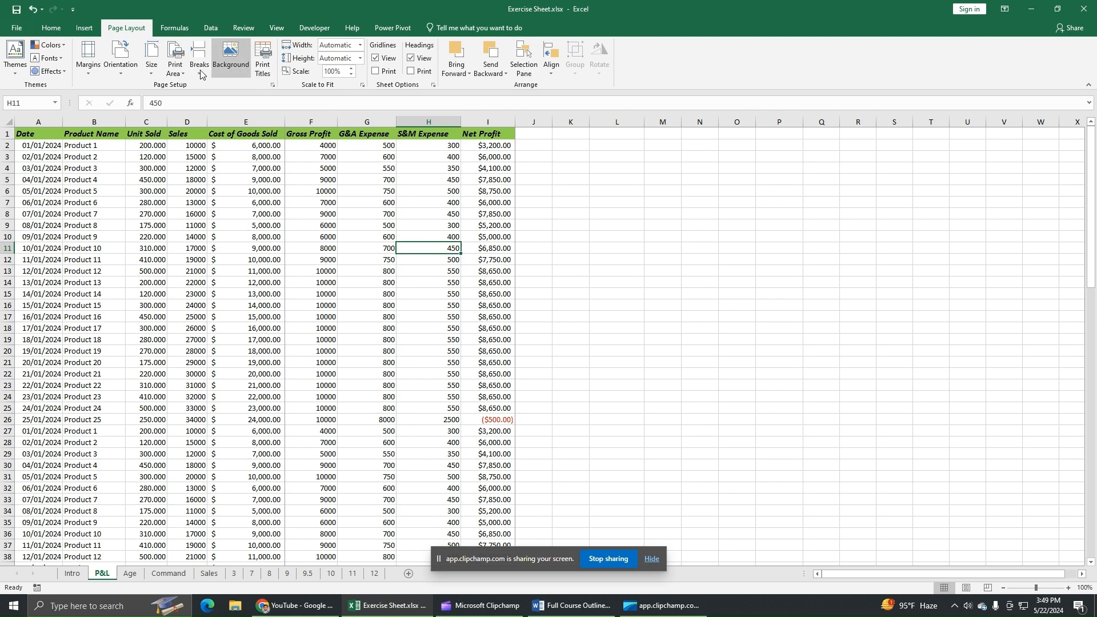
pyautogui.click(88, 57)
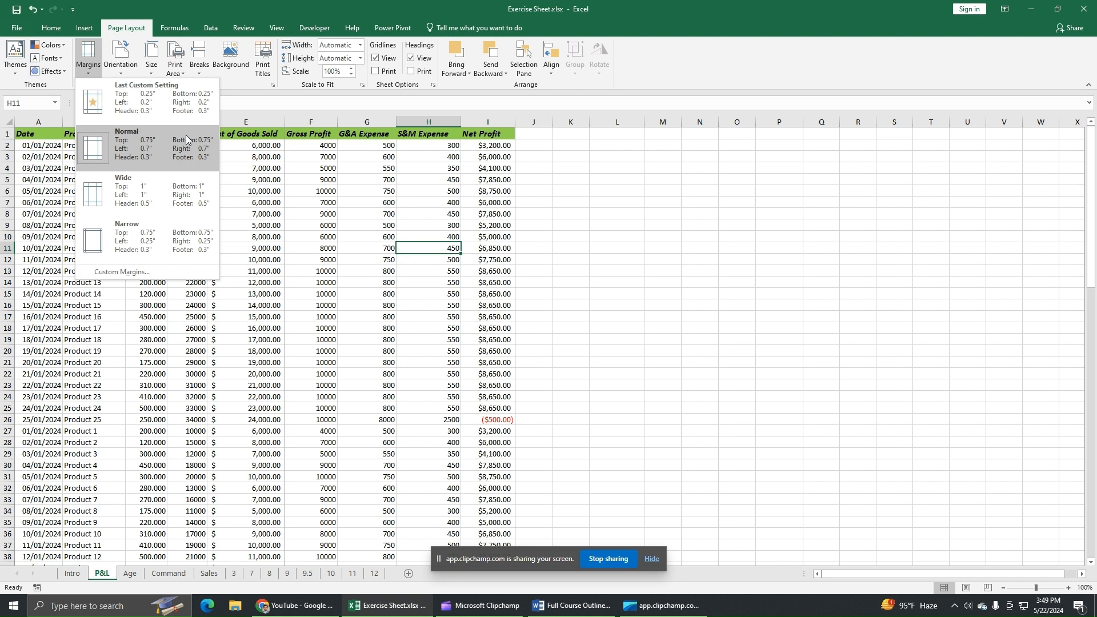
pyautogui.click(132, 10)
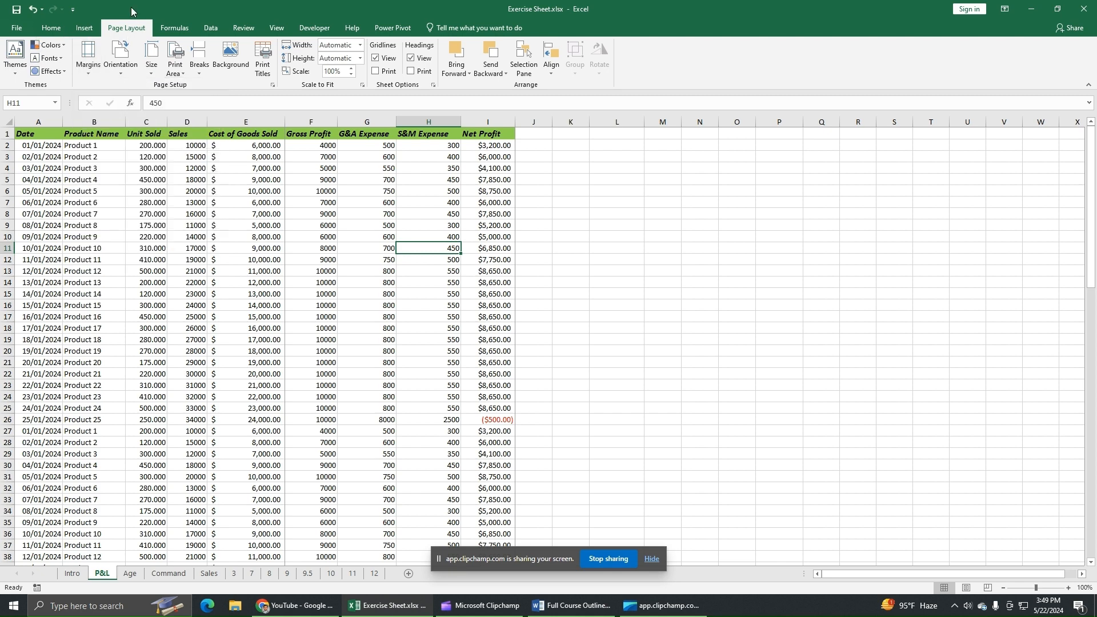
# - Try the Wide and Narrow margin presets in the P&L sheet's print preview
pyautogui.click(23, 33)
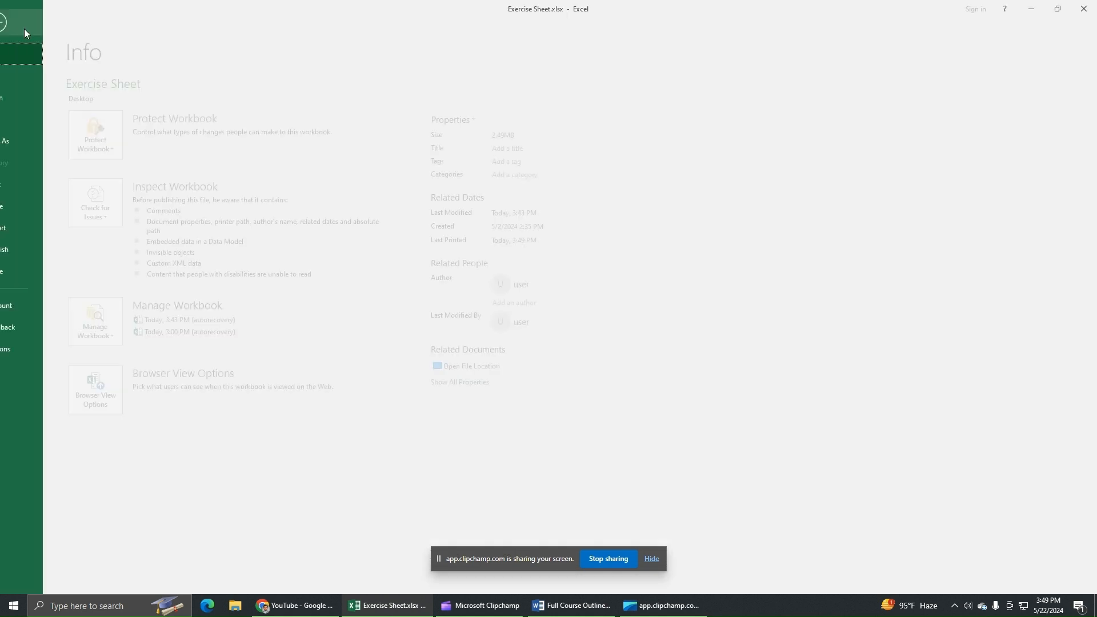
pyautogui.click(34, 183)
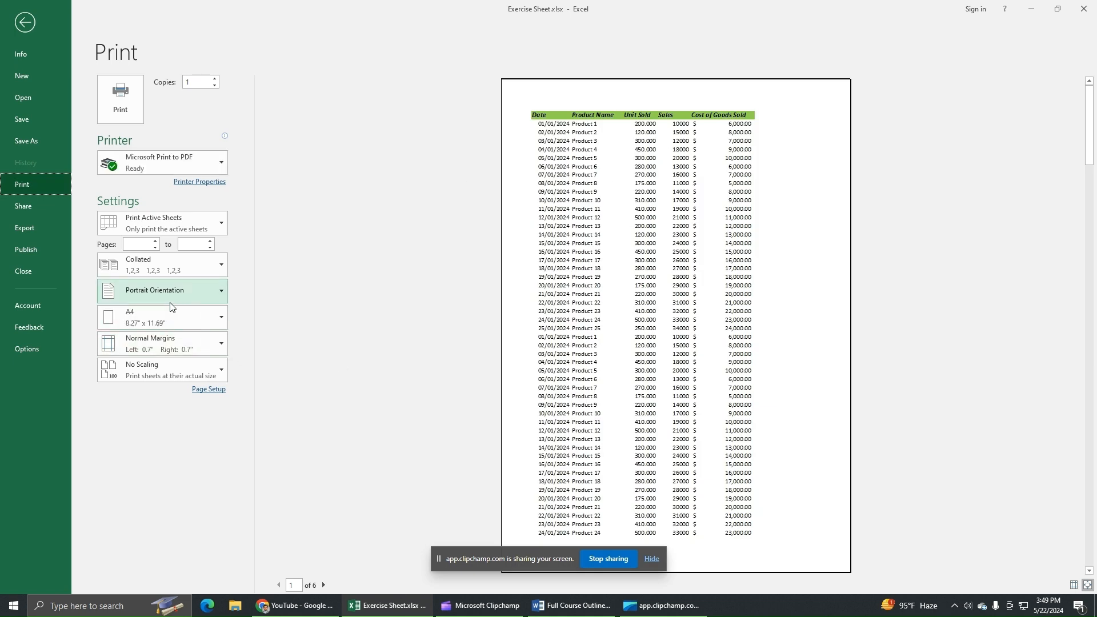
pyautogui.click(157, 344)
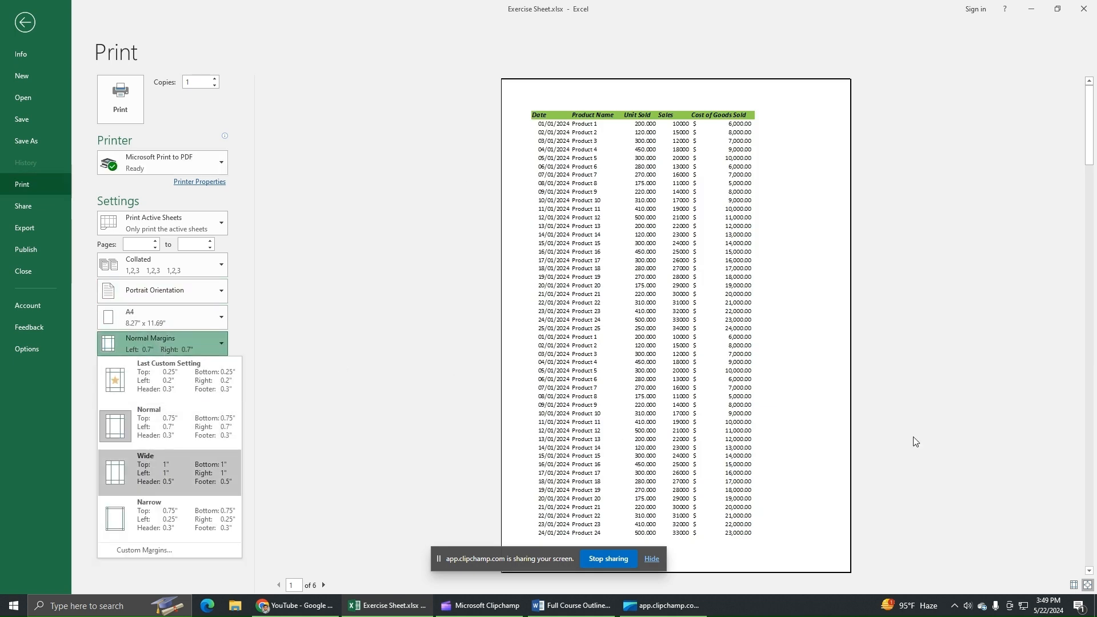
pyautogui.click(164, 477)
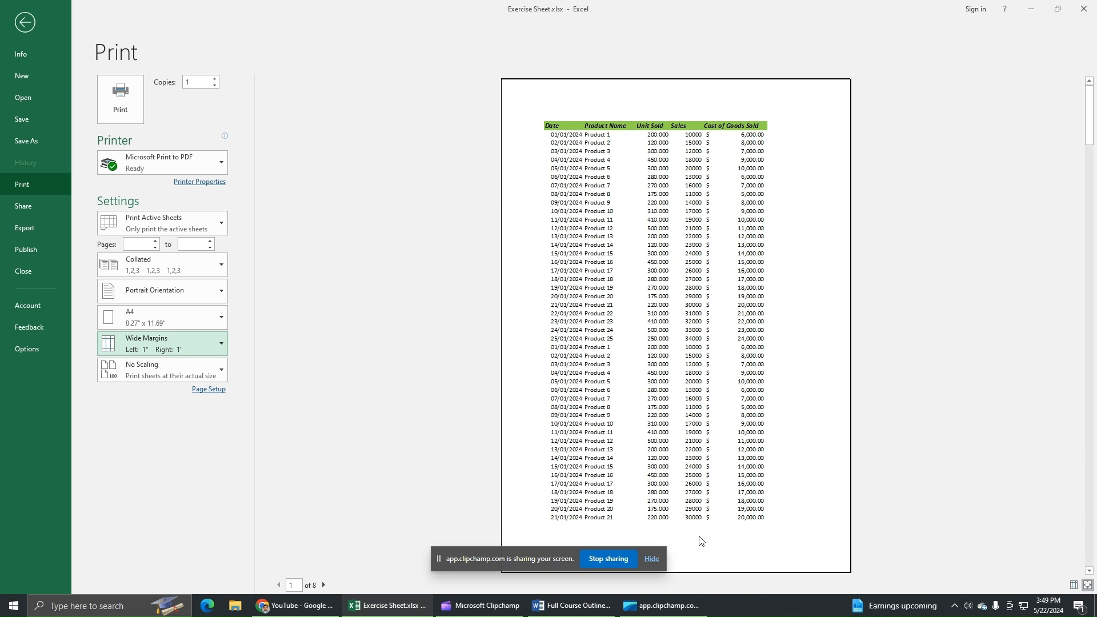
pyautogui.click(203, 343)
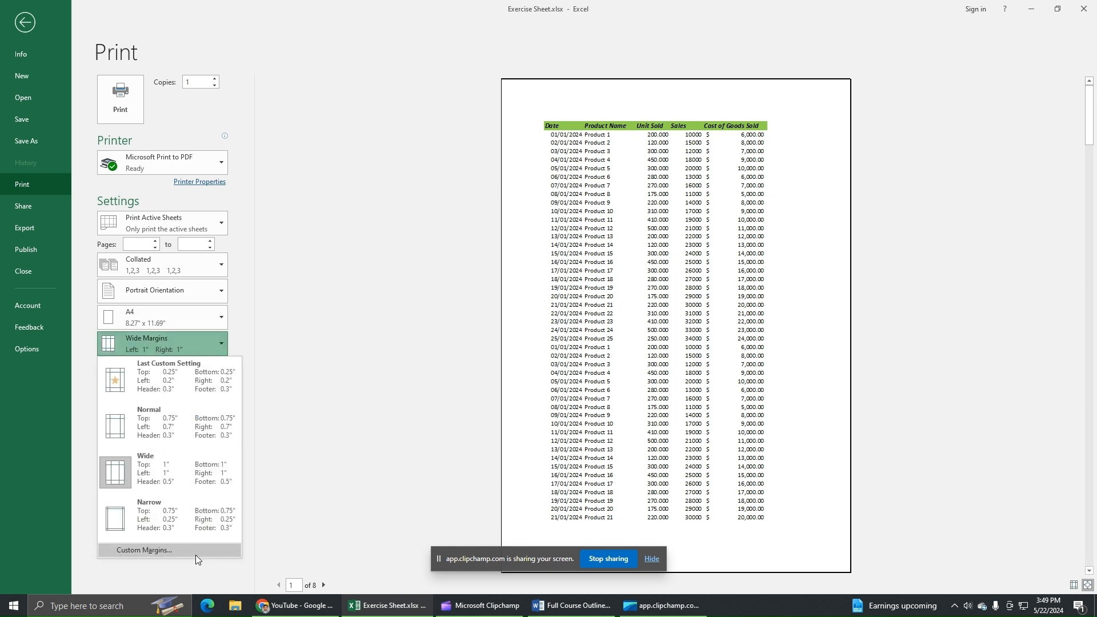
pyautogui.click(176, 523)
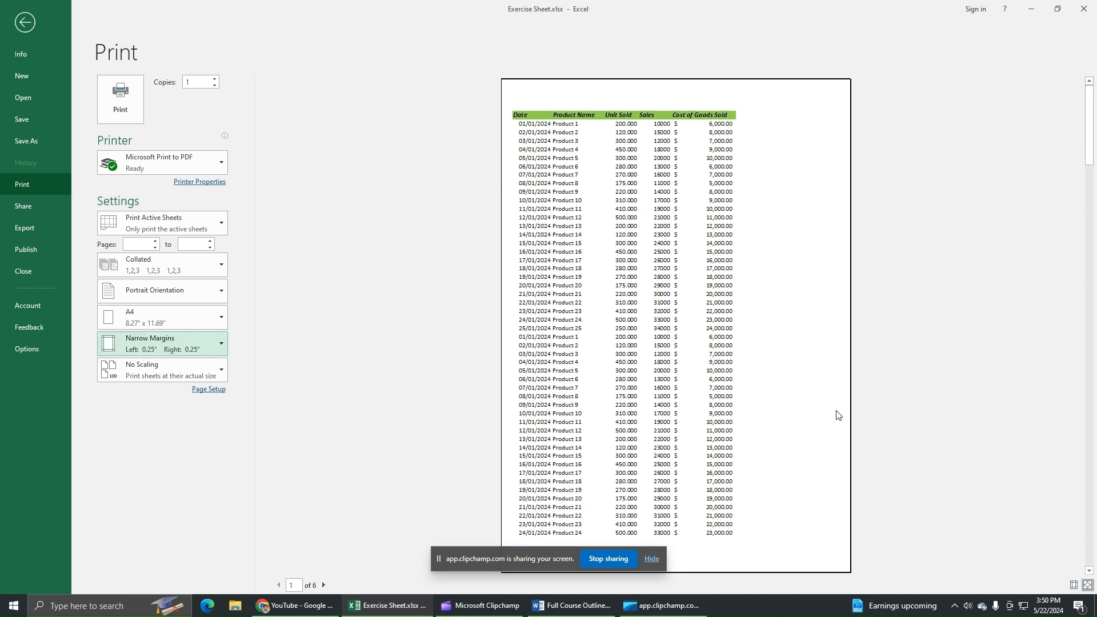
# - Apply custom print margins of 0.25 inches at the top, bottom, left and right of the P&L sheet's pages
pyautogui.click(170, 343)
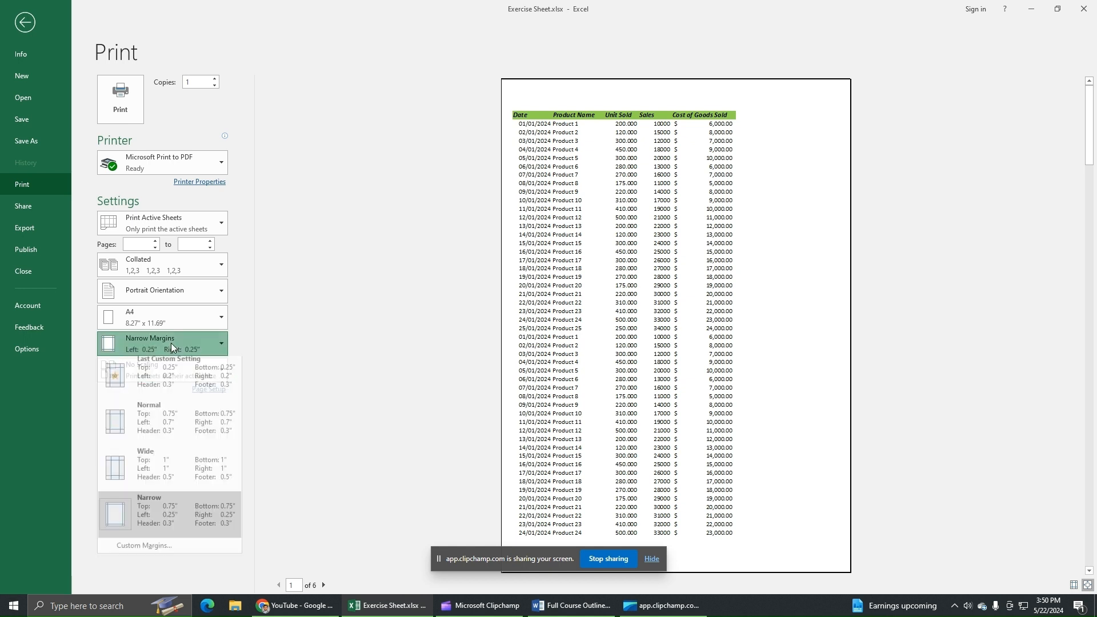
pyautogui.click(132, 551)
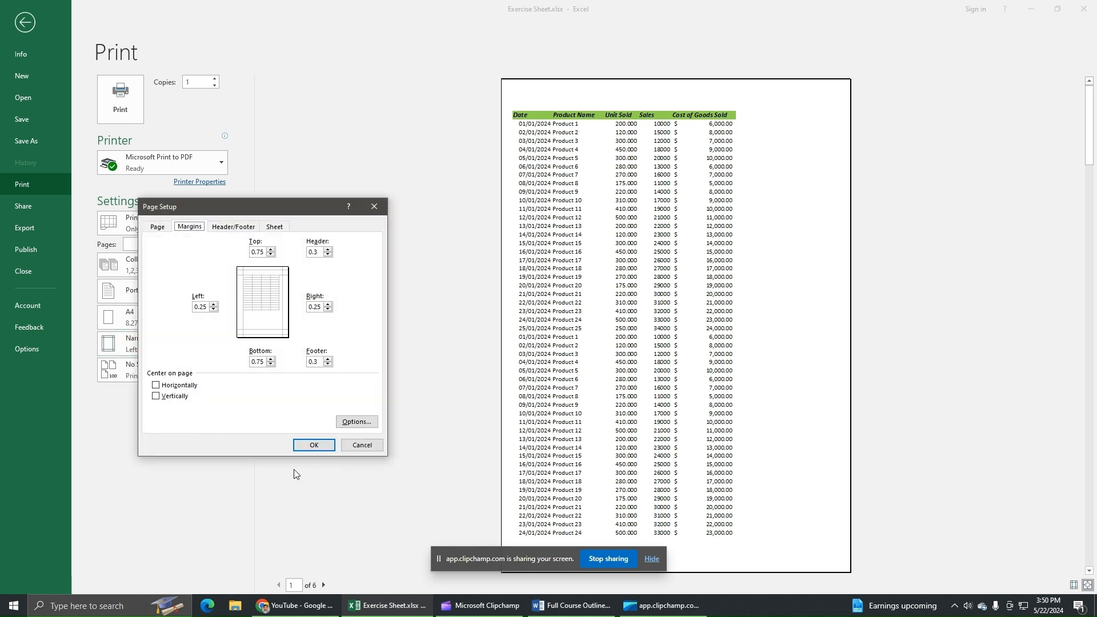
pyautogui.click(271, 255)
pyautogui.click(271, 255)
pyautogui.click(215, 304)
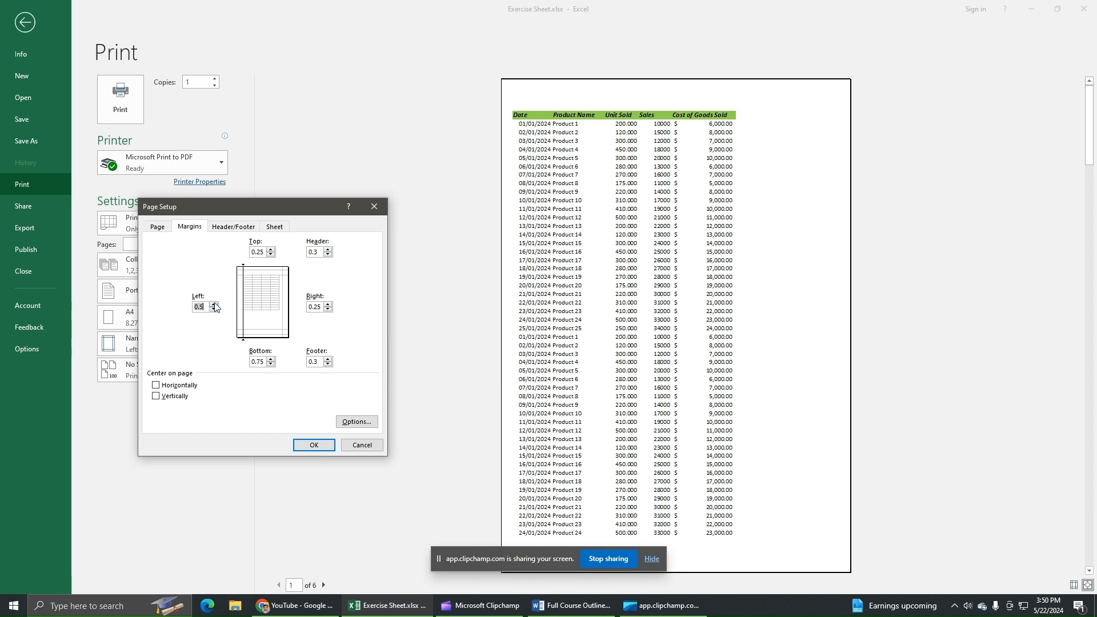
pyautogui.click(328, 304)
pyautogui.click(214, 309)
pyautogui.click(271, 365)
pyautogui.click(314, 445)
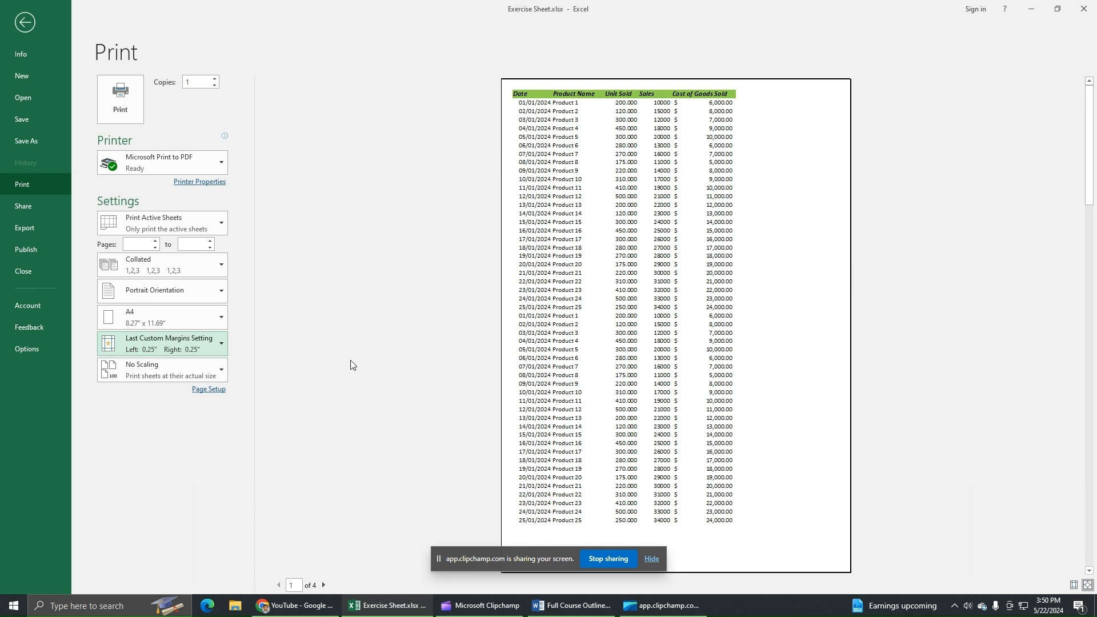
# - Set the print margins to the Normal preset and return to the P&L worksheet
pyautogui.click(180, 344)
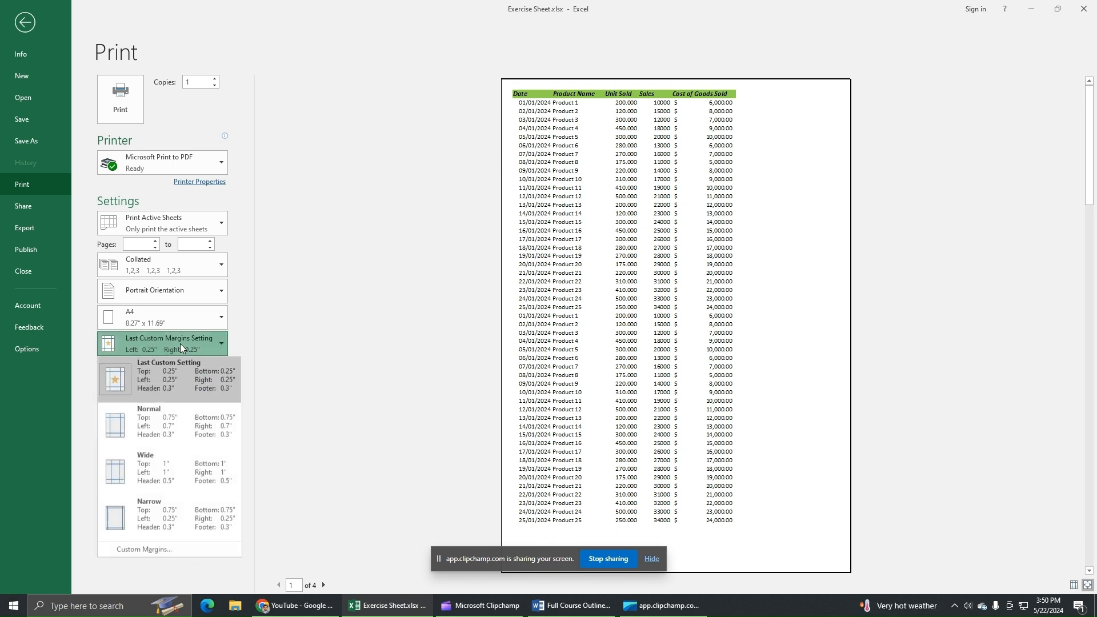
pyautogui.click(163, 416)
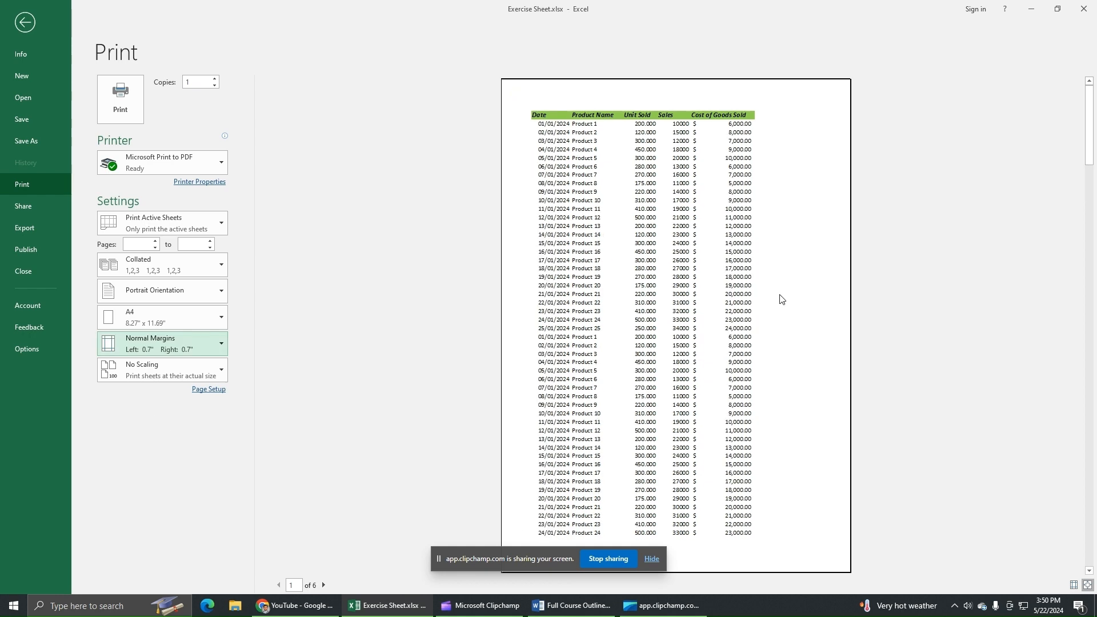
pyautogui.click(25, 23)
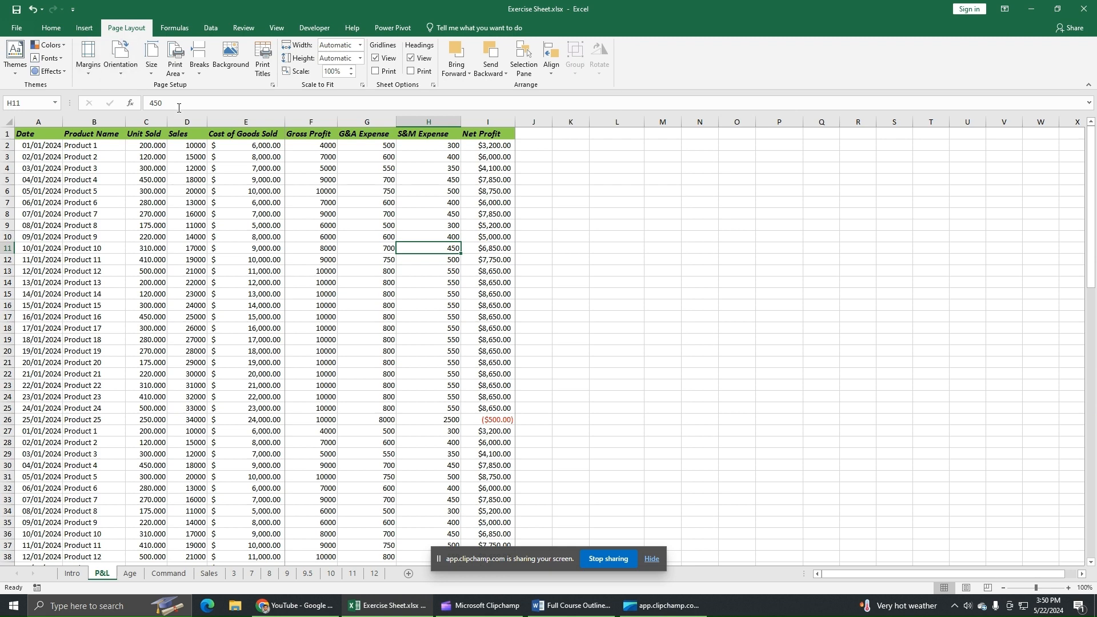
# - Try landscape orientation in the P&L sheet's print preview and restore portrait orientation before returning to the worksheet
pyautogui.click(131, 70)
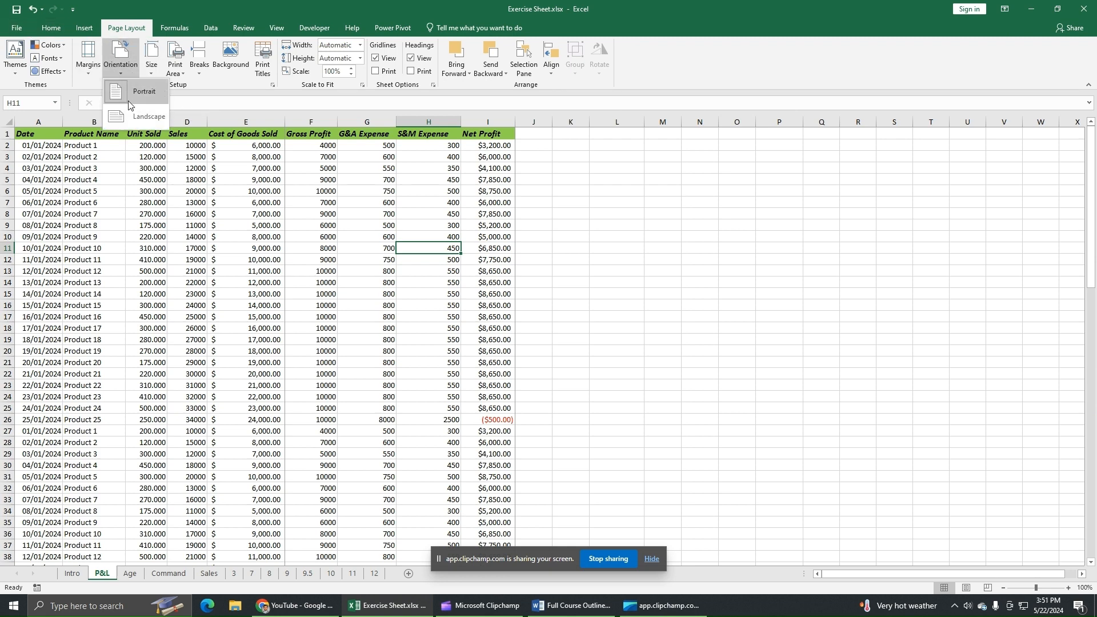
pyautogui.click(21, 29)
pyautogui.click(33, 186)
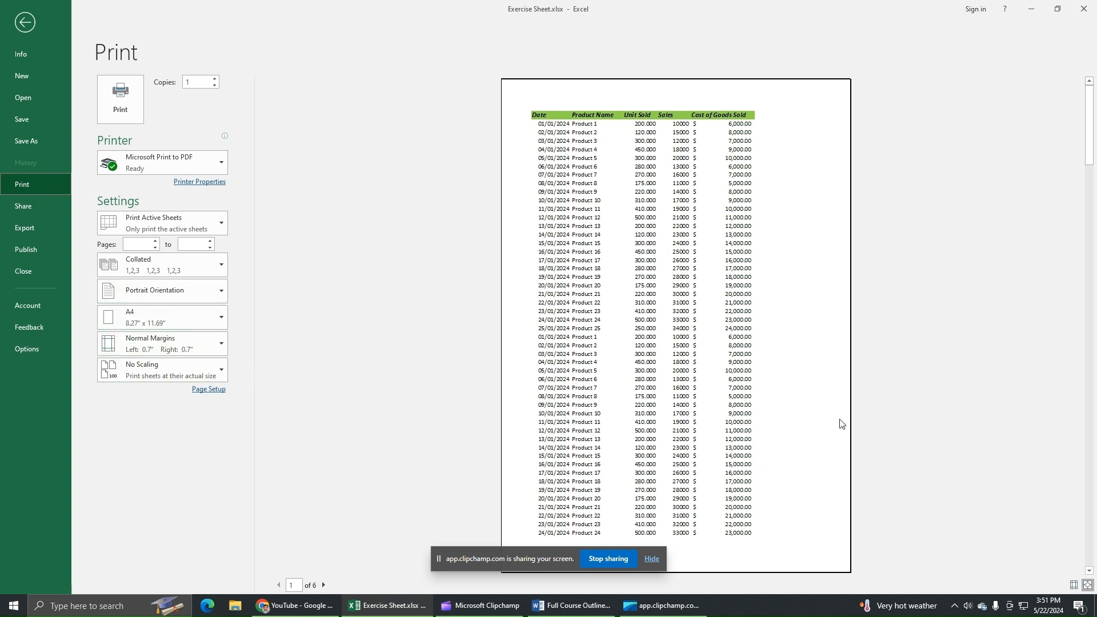
pyautogui.click(200, 291)
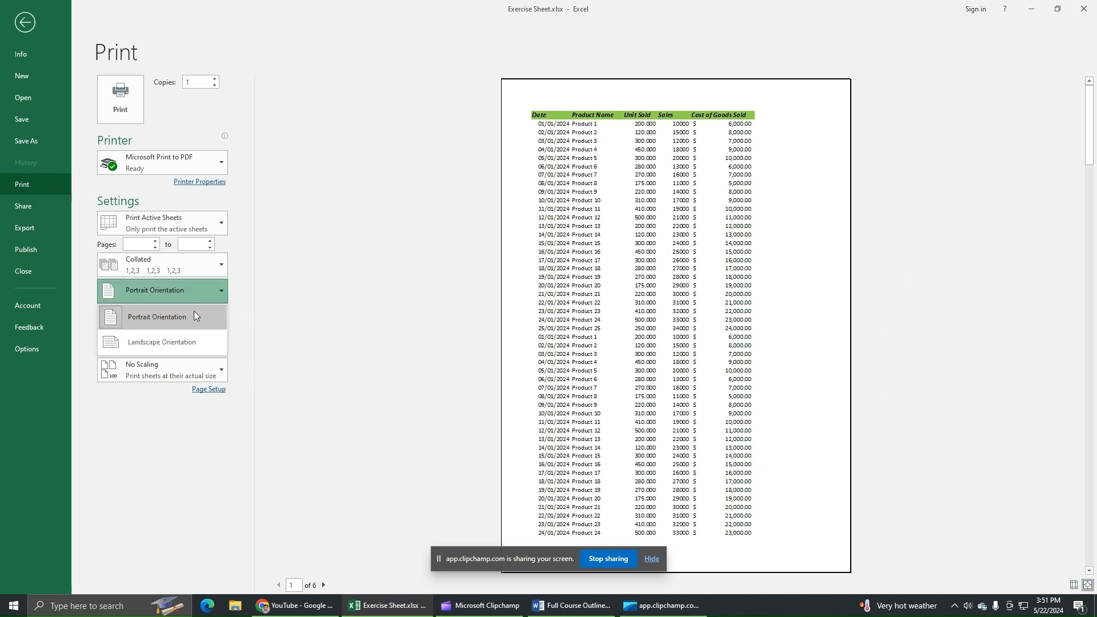
pyautogui.click(194, 313)
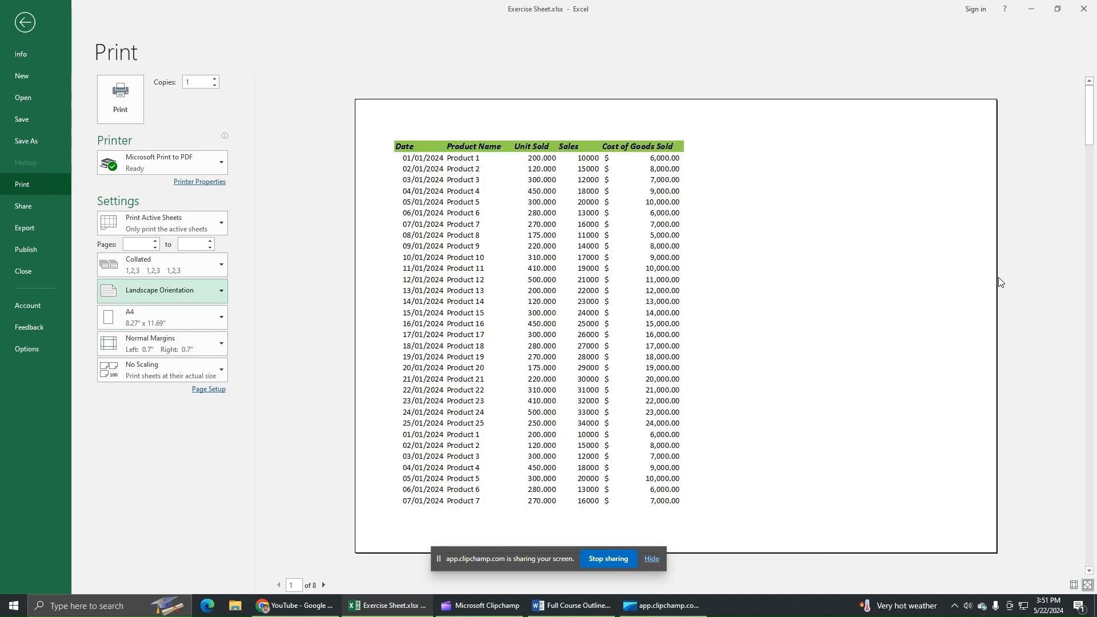
pyautogui.click(194, 294)
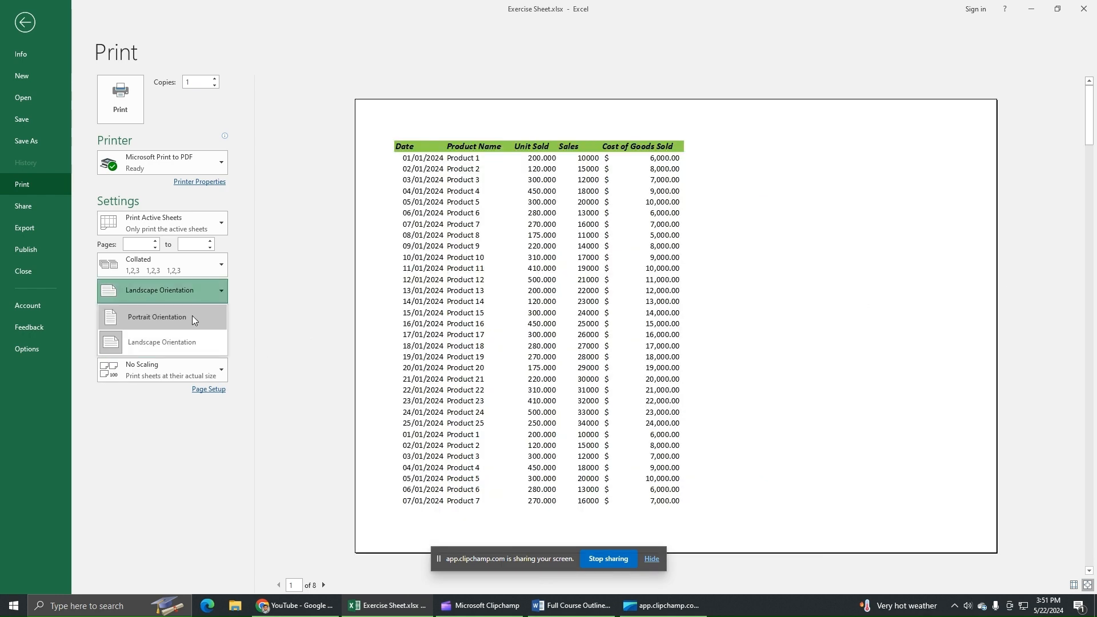
pyautogui.click(192, 315)
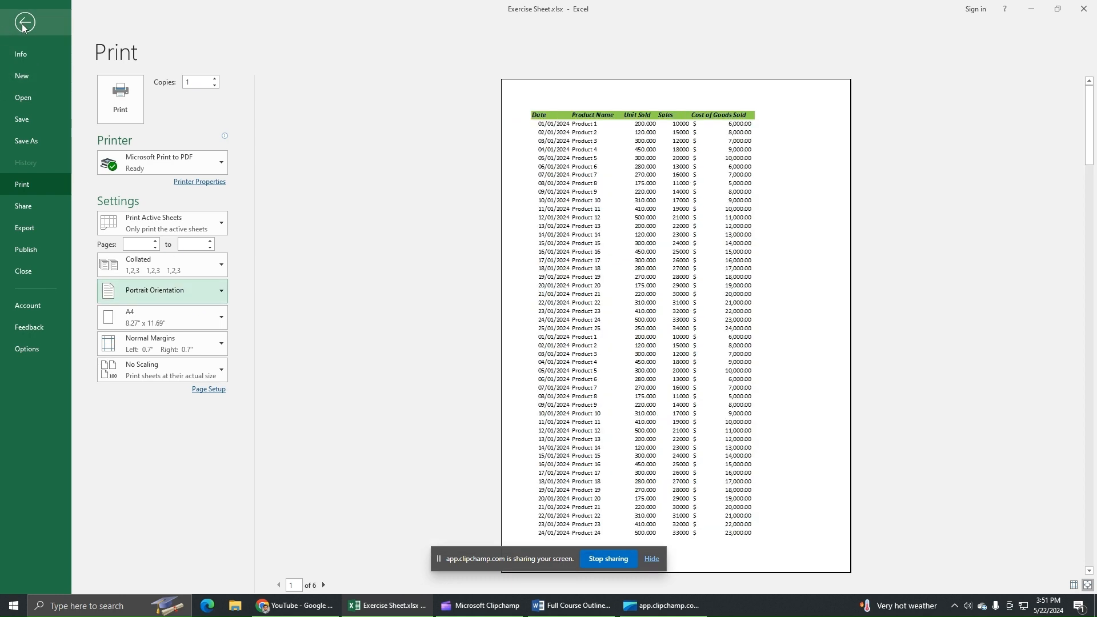
pyautogui.click(24, 22)
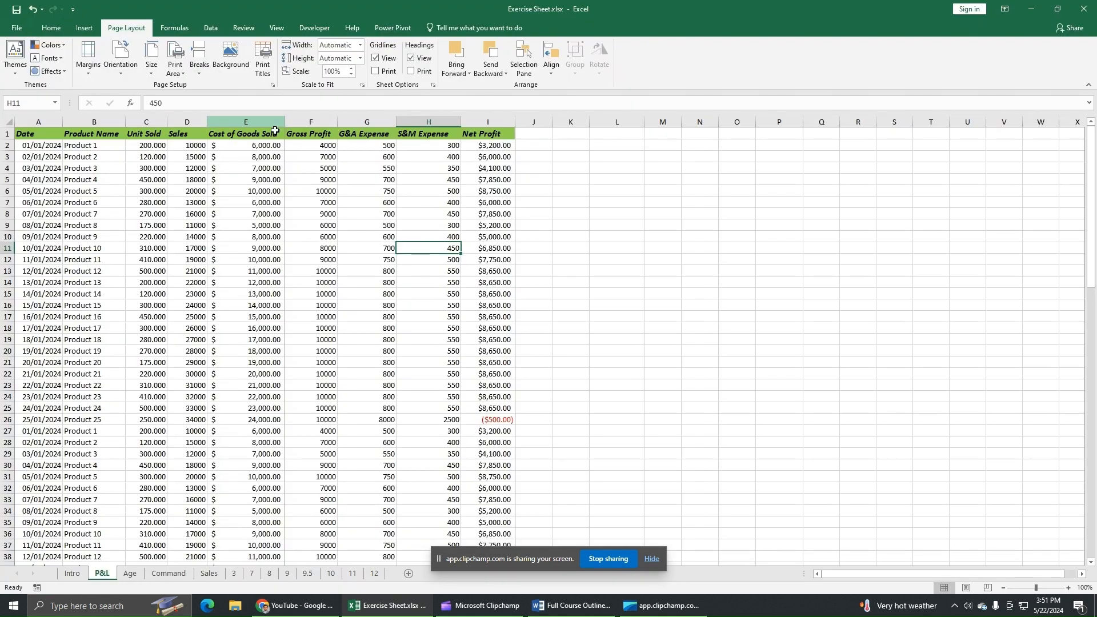
# - Try the Letter, A3 and A5 paper sizes in the P&L sheet's print preview
pyautogui.click(154, 73)
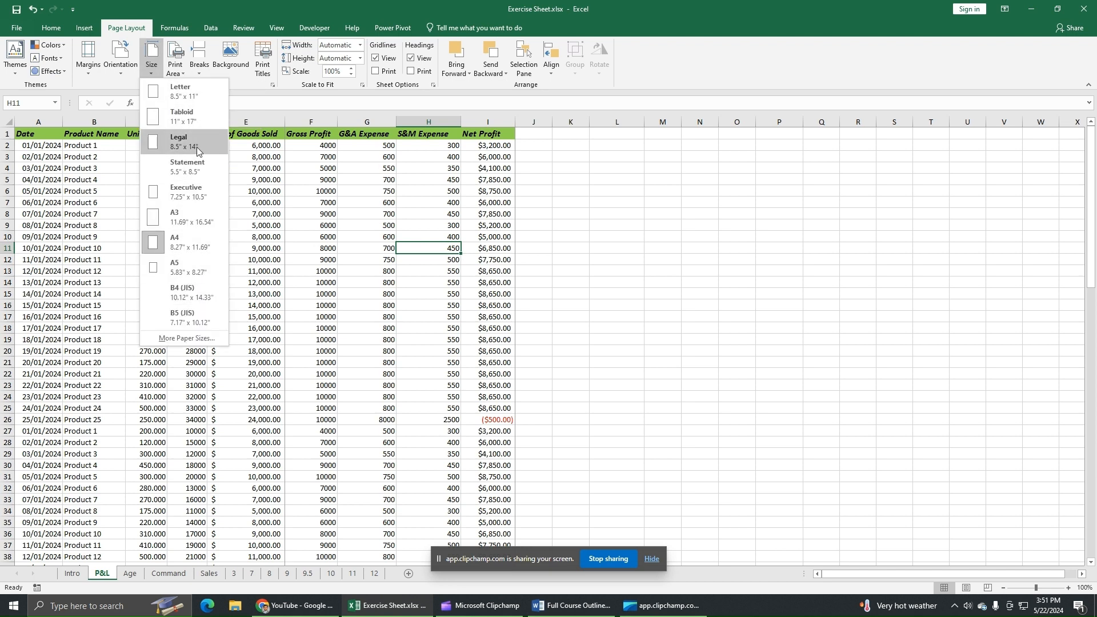
pyautogui.click(47, 30)
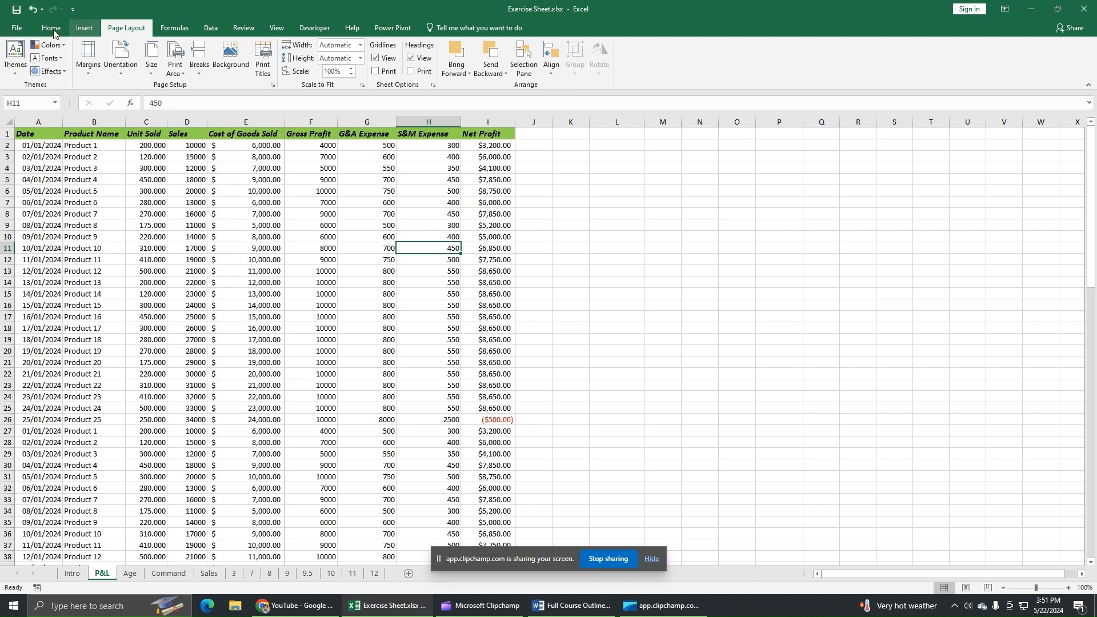
pyautogui.click(17, 28)
pyautogui.click(23, 184)
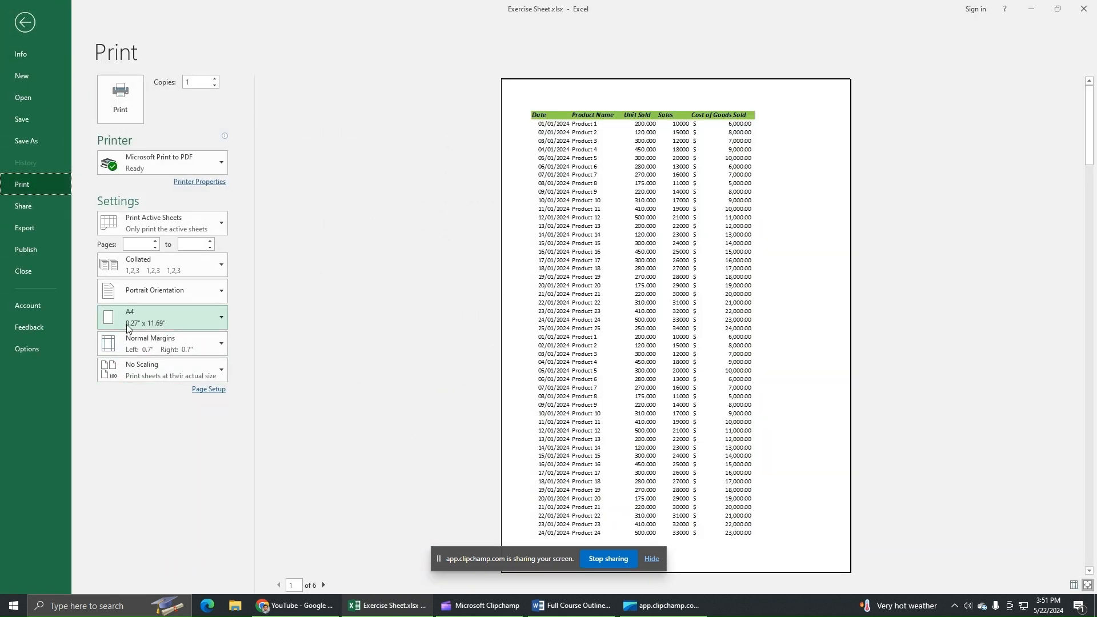
pyautogui.click(204, 321)
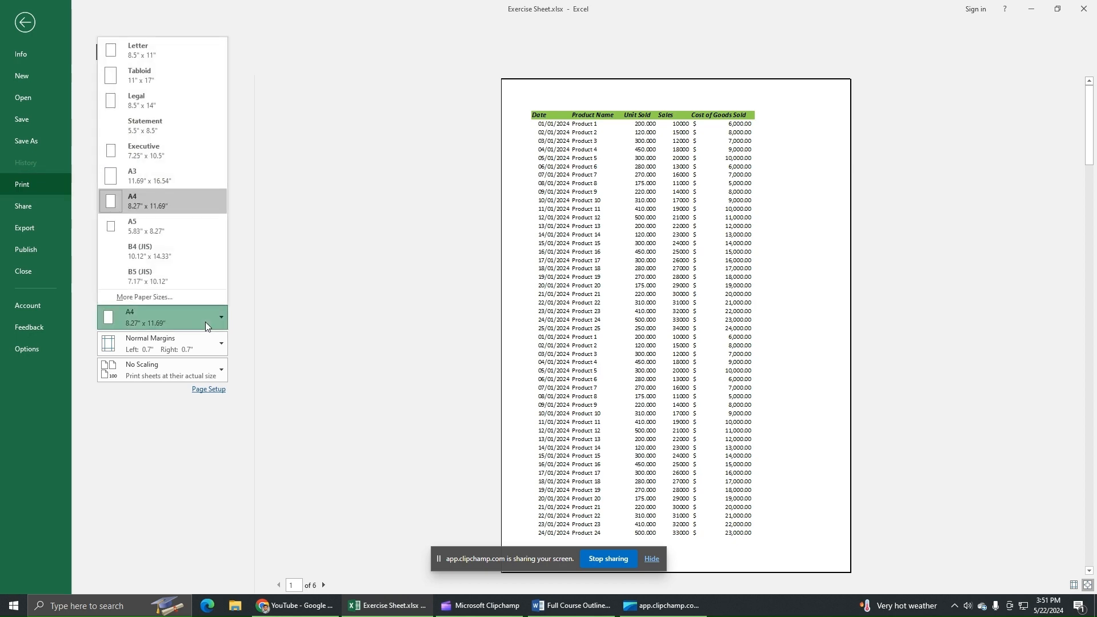
pyautogui.click(153, 51)
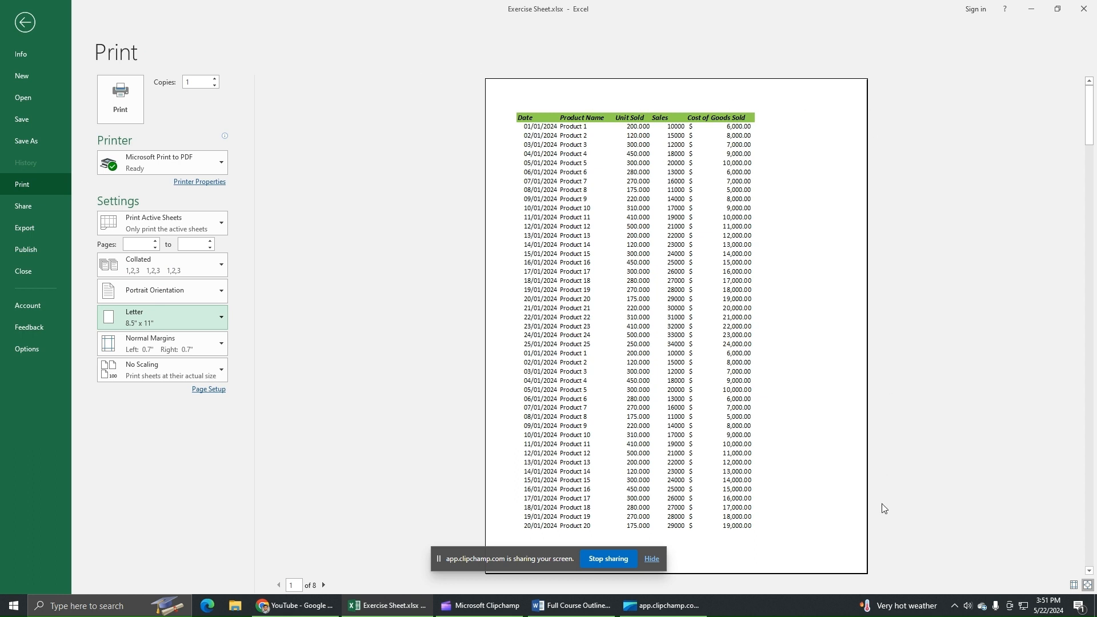
pyautogui.click(167, 321)
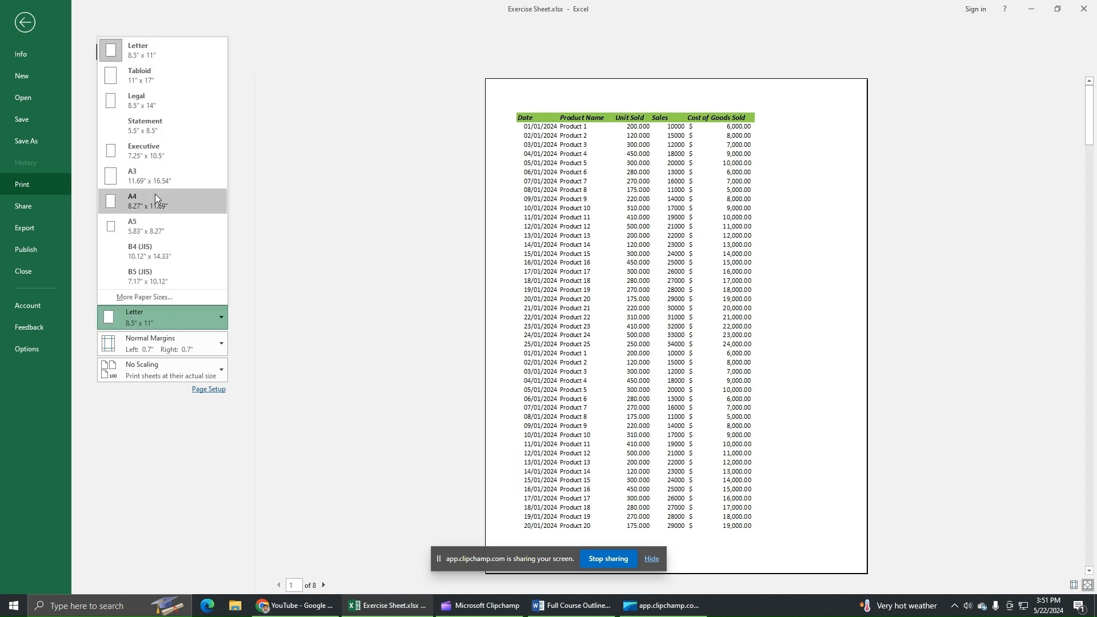
pyautogui.click(151, 178)
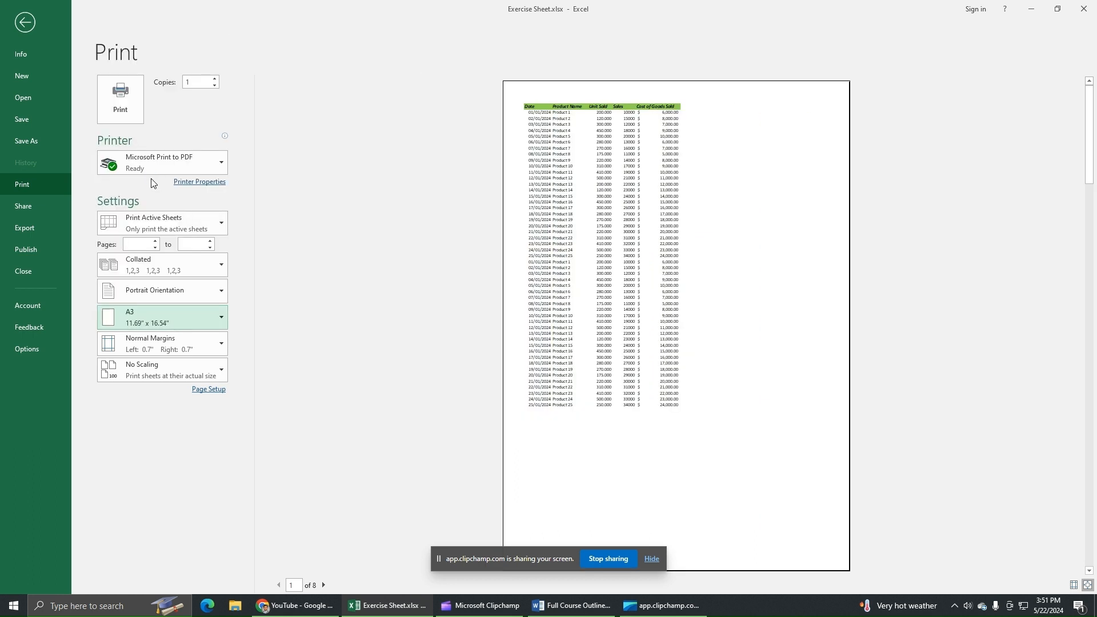
pyautogui.click(176, 315)
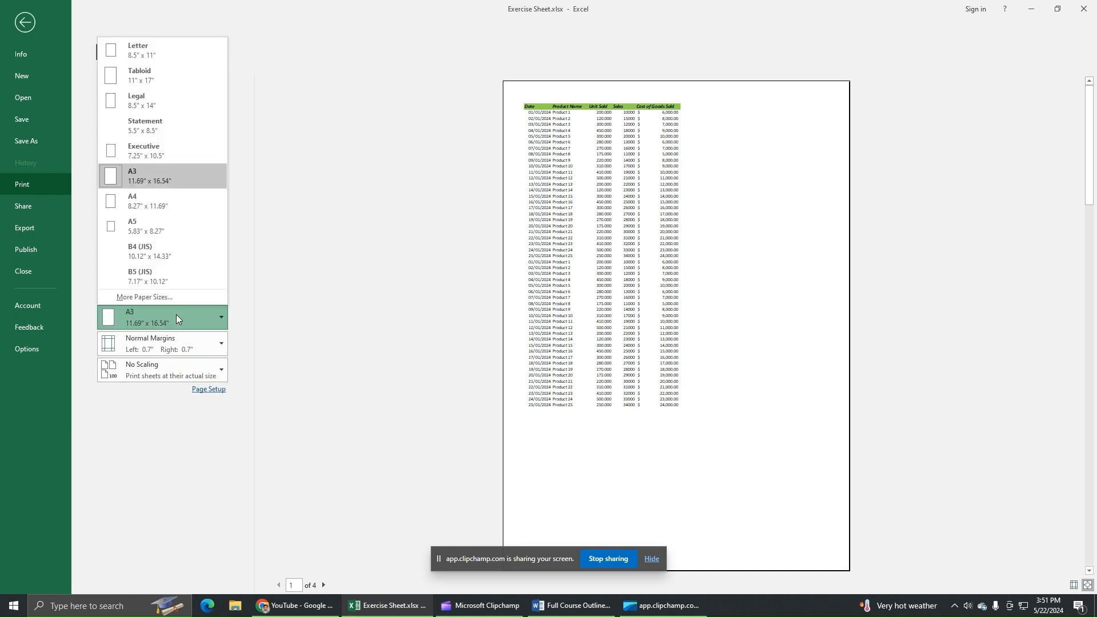
pyautogui.click(163, 230)
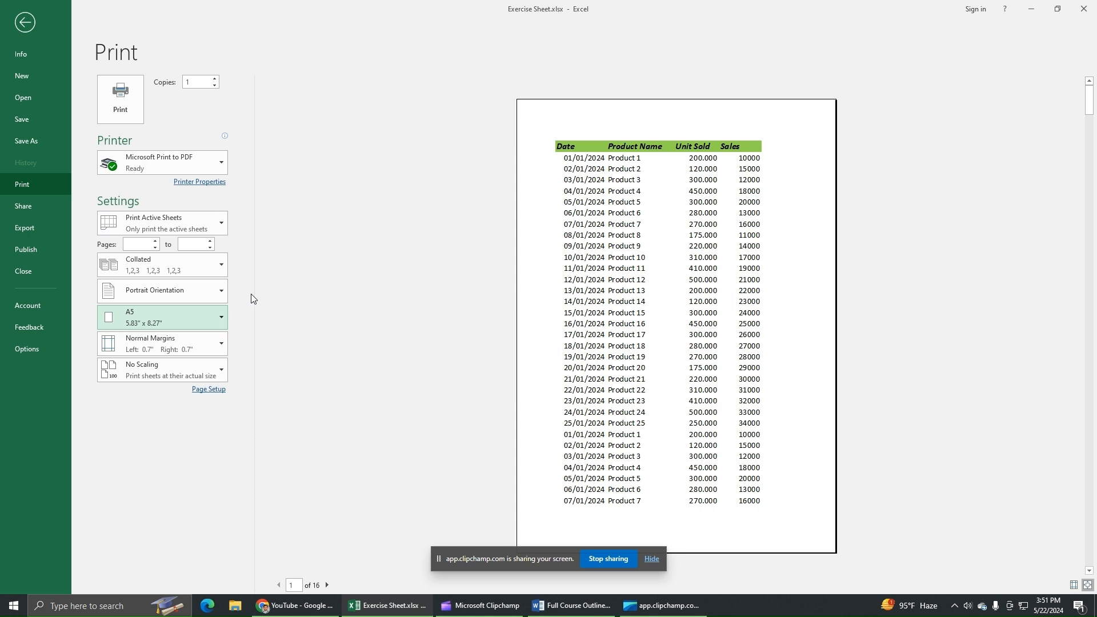
# - Set the print paper size to A4 and check the available paper sizes from the P&L worksheet
pyautogui.click(220, 321)
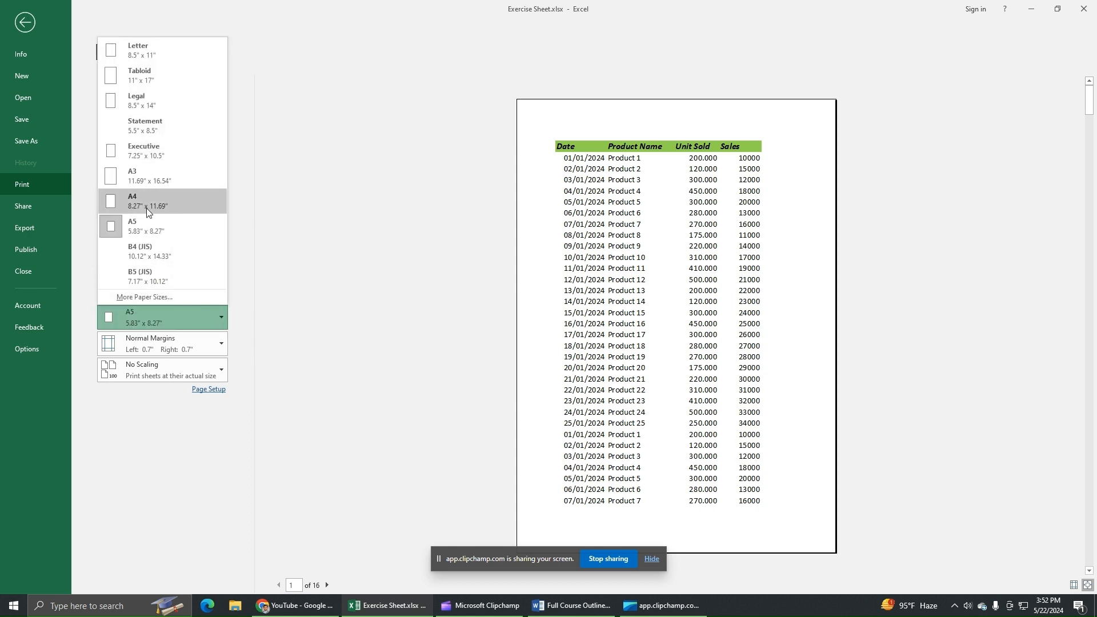
pyautogui.click(146, 208)
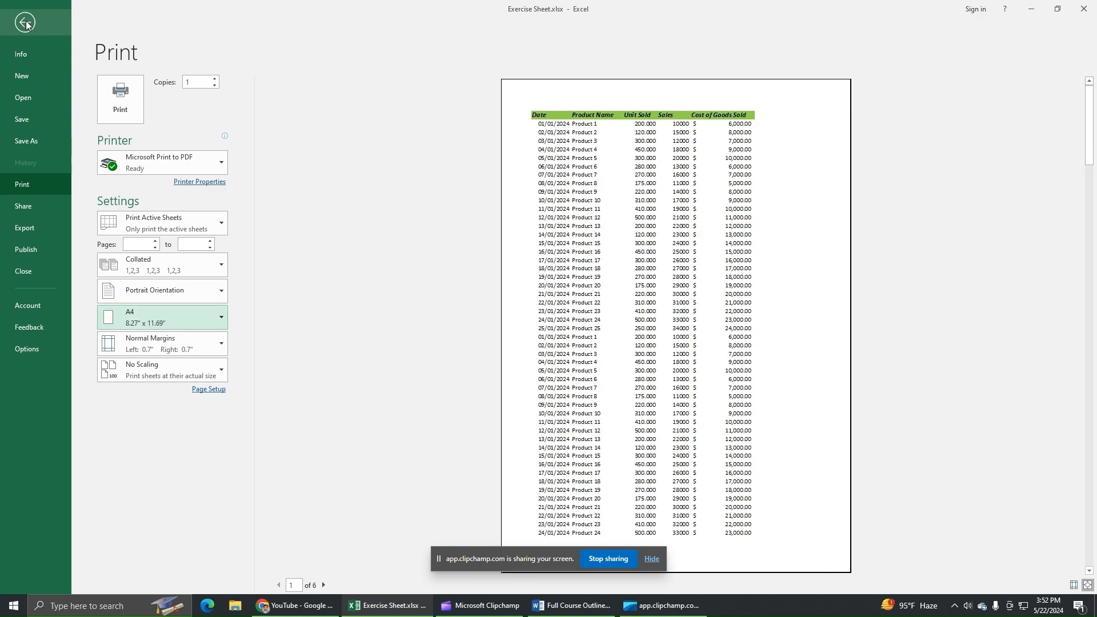
pyautogui.click(25, 23)
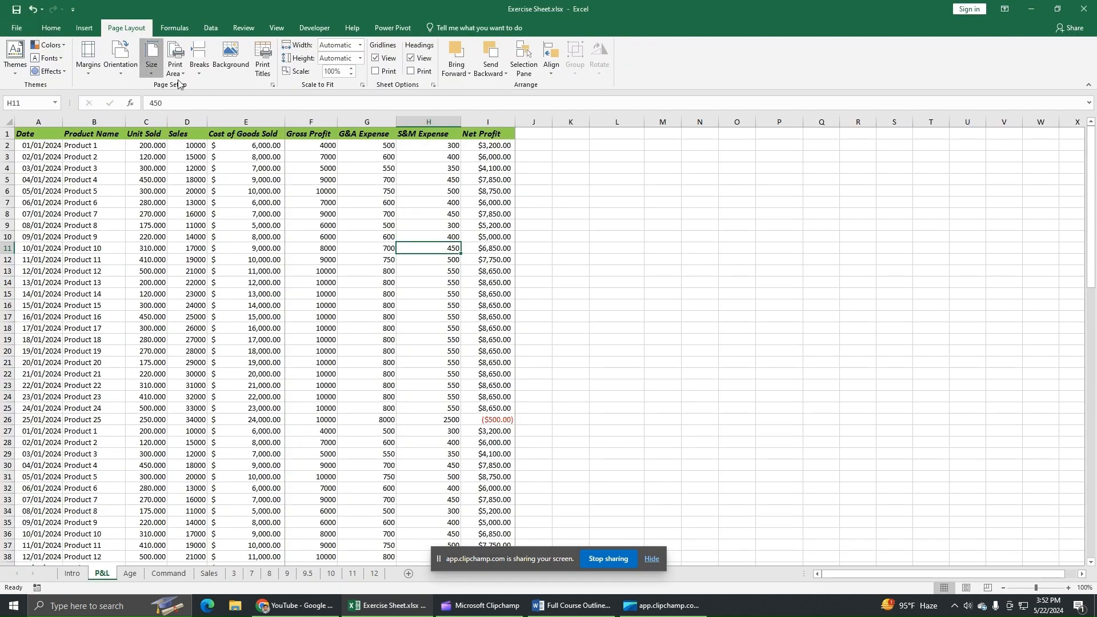
pyautogui.click(152, 62)
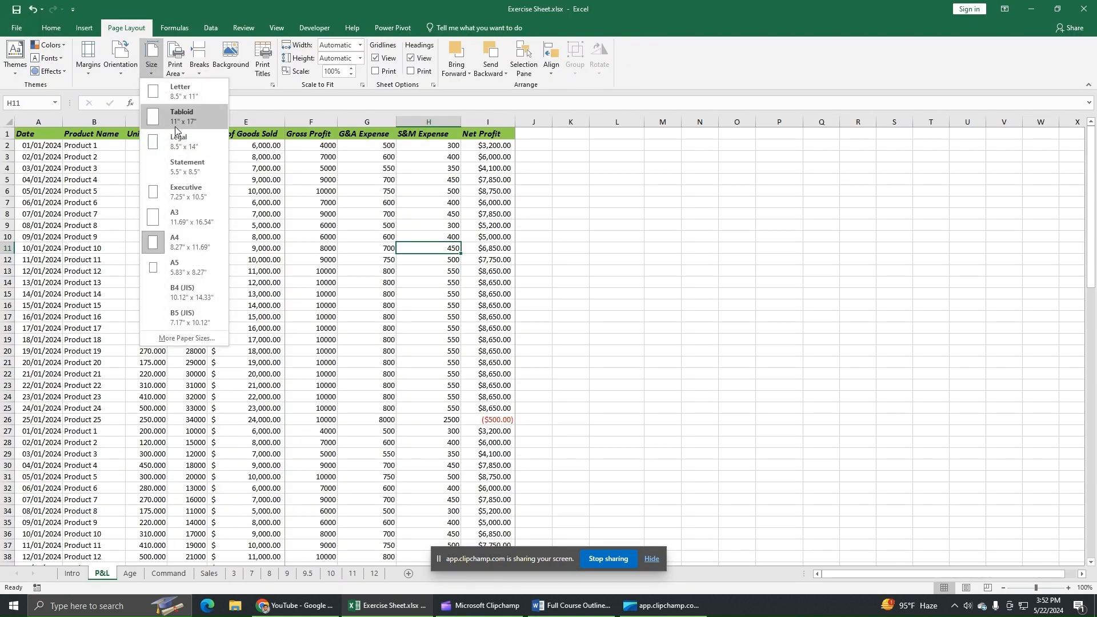
pyautogui.click(715, 266)
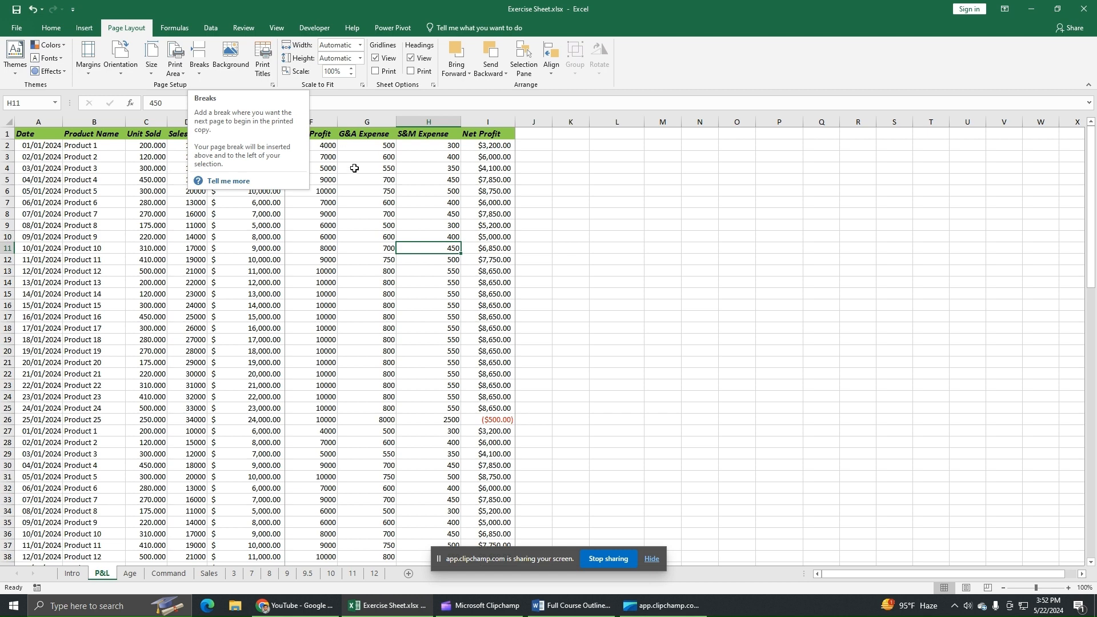
# - Examine the width, height and scale options for fitting the printout, keeping the width on Automatic
pyautogui.click(650, 226)
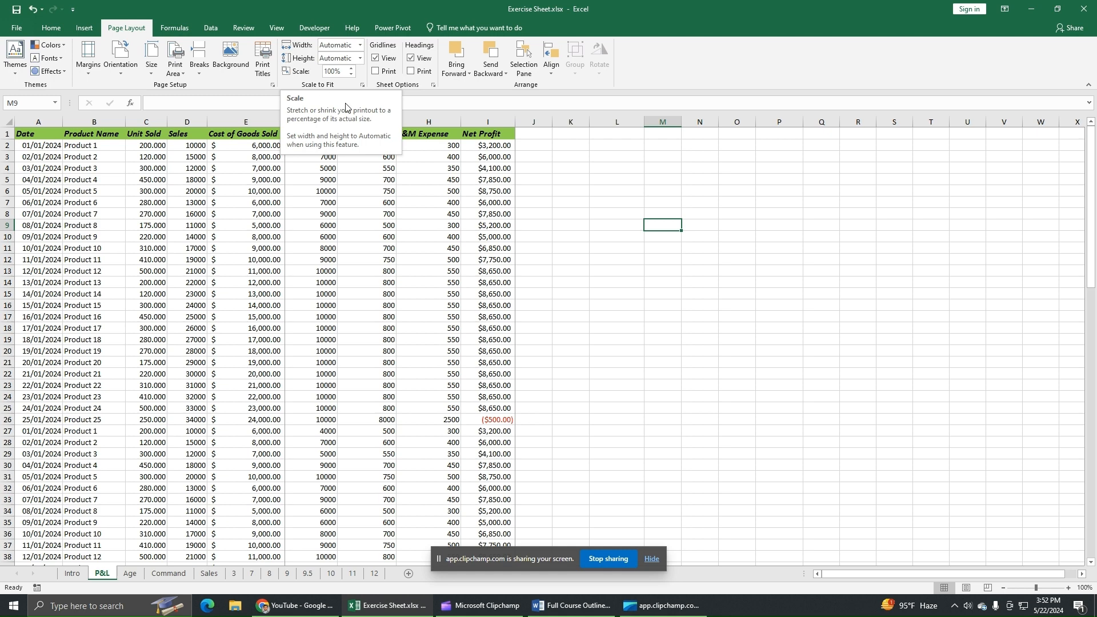
pyautogui.click(584, 201)
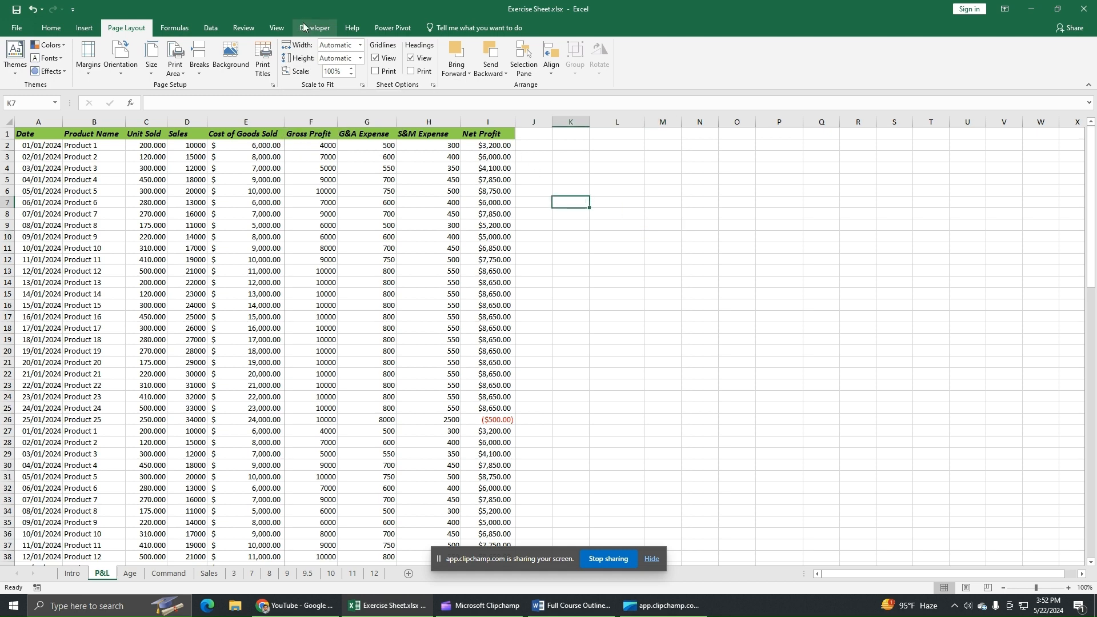
pyautogui.click(360, 46)
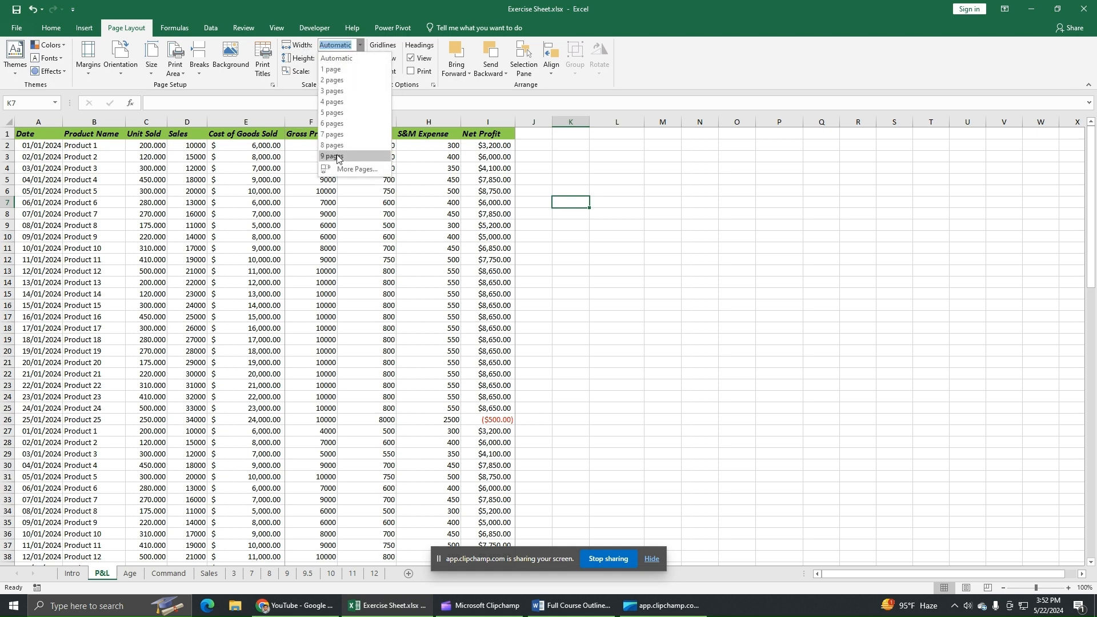
pyautogui.click(343, 59)
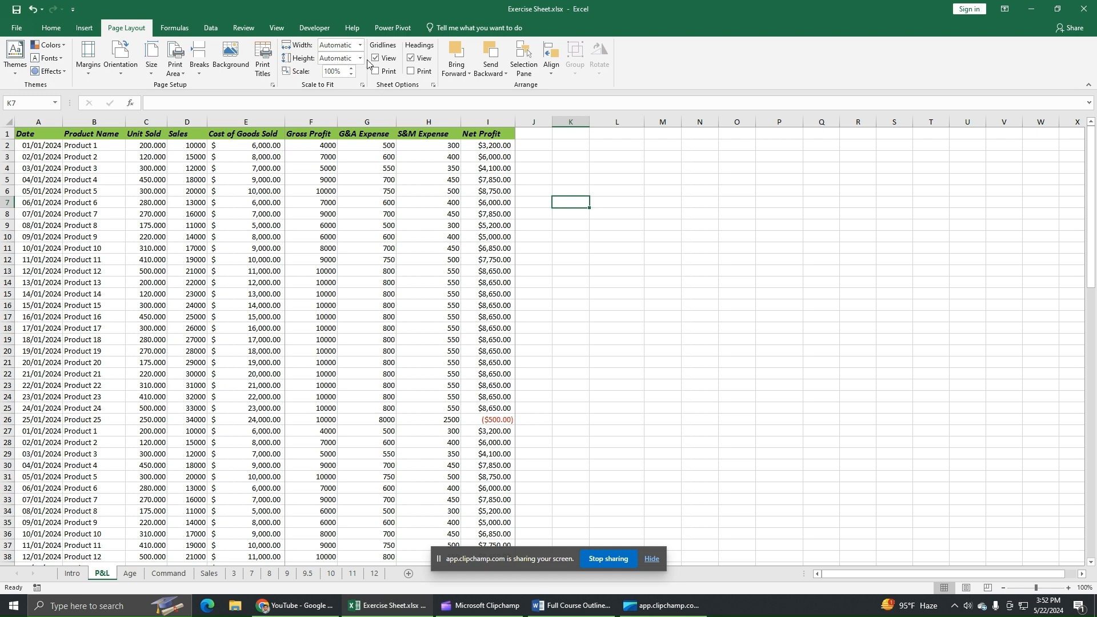
pyautogui.click(359, 58)
pyautogui.click(347, 73)
pyautogui.click(351, 68)
pyautogui.click(351, 73)
pyautogui.click(617, 203)
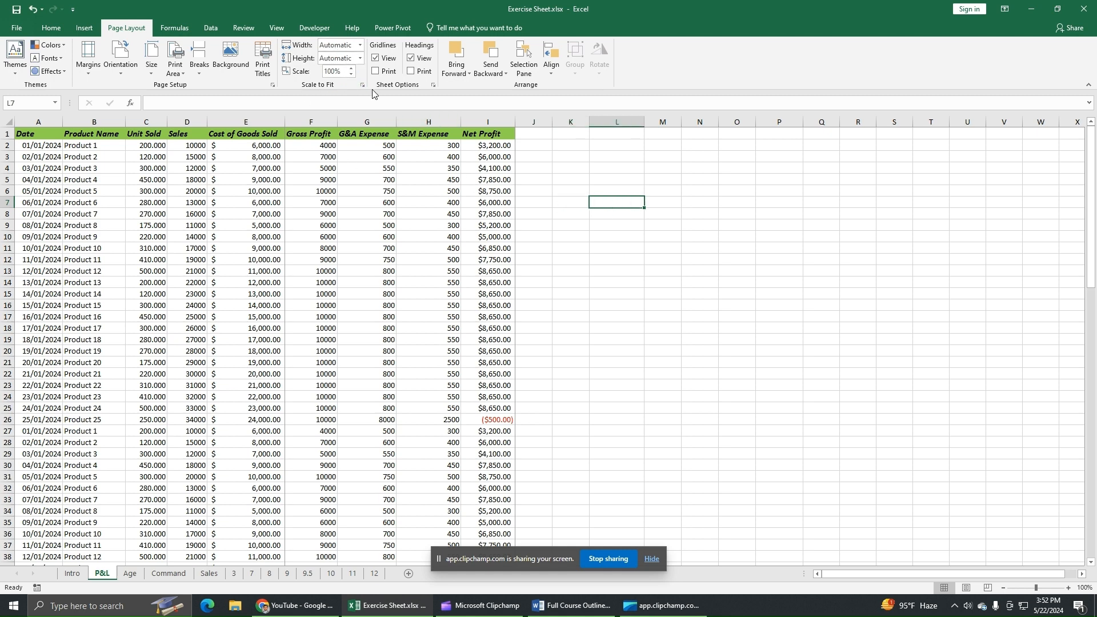
# - Check which P&L columns fit on the first page in the print preview and return to the worksheet
pyautogui.click(277, 28)
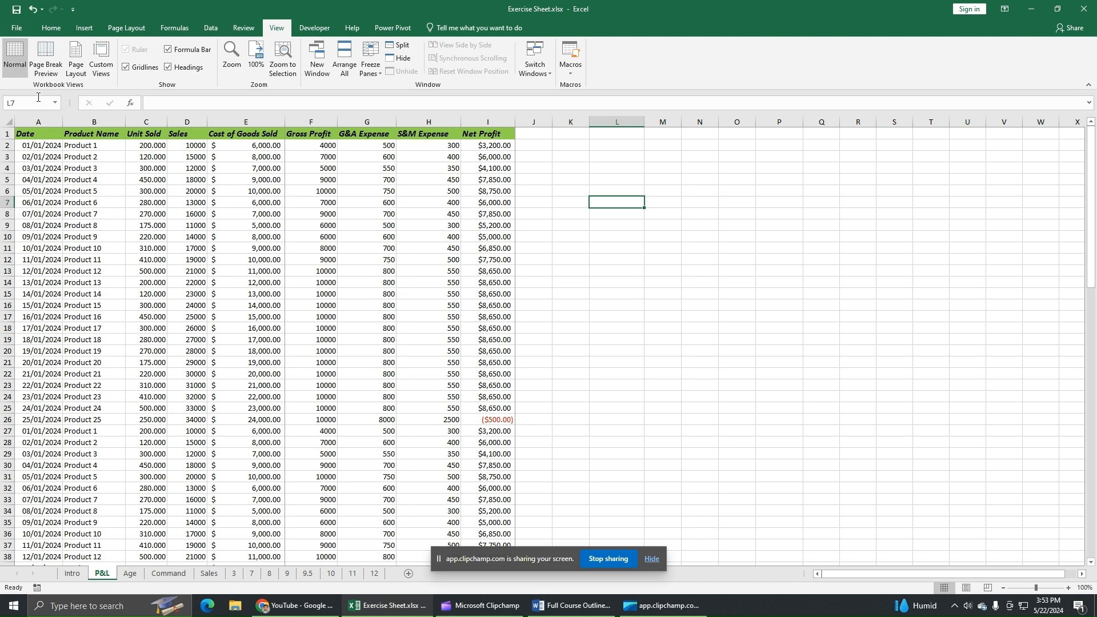
pyautogui.click(17, 31)
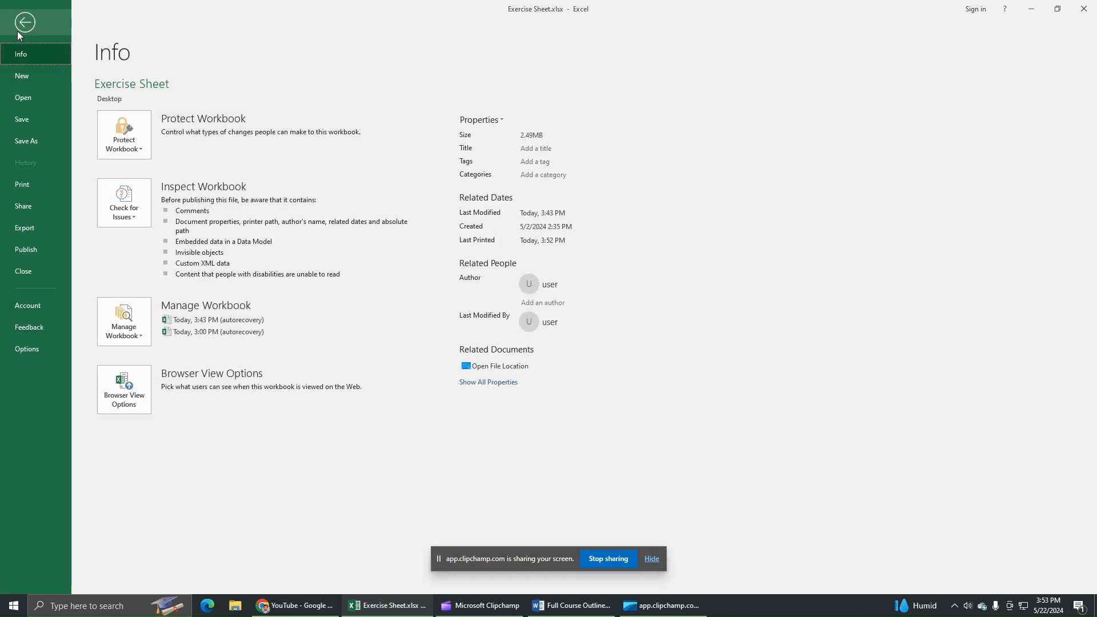
pyautogui.click(35, 186)
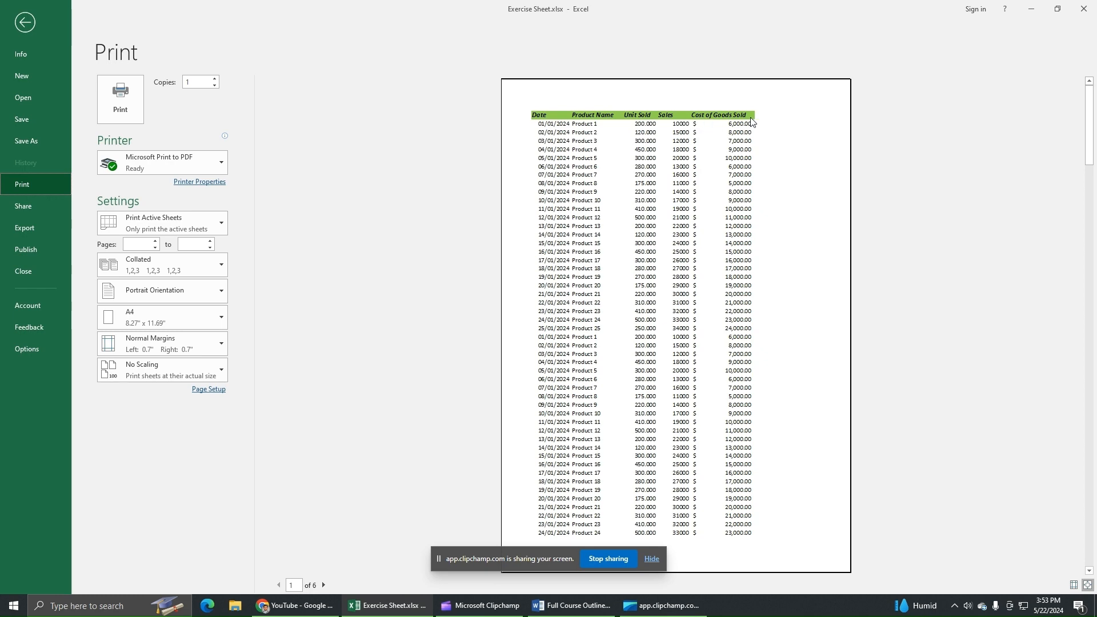
pyautogui.click(27, 25)
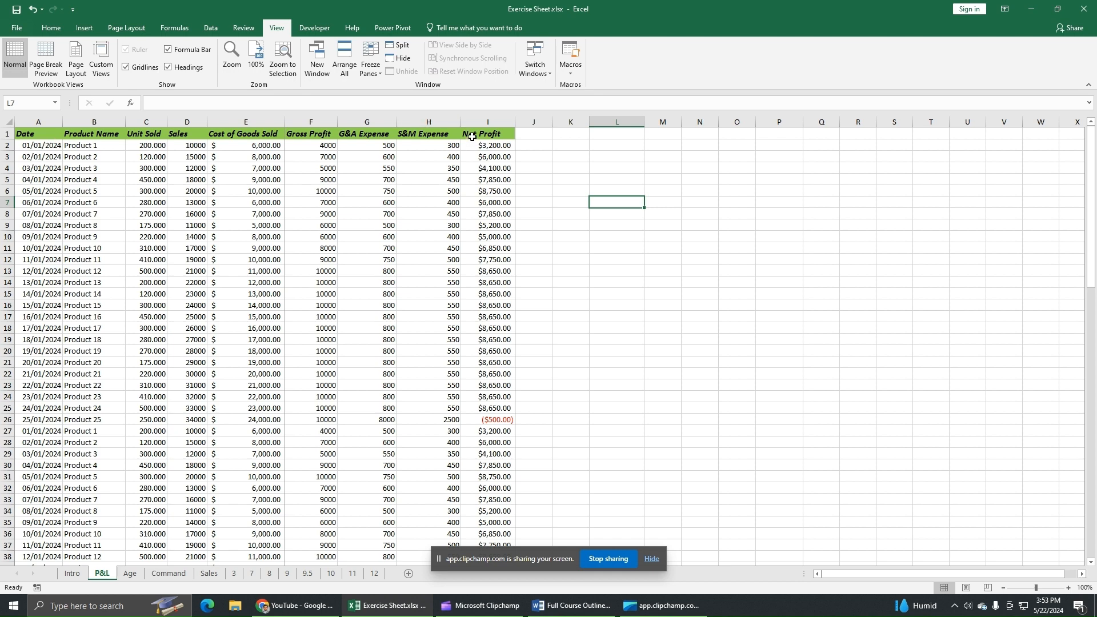
# - Display the P&L sheet in Page Break Preview and look through its page breaks
pyautogui.click(125, 28)
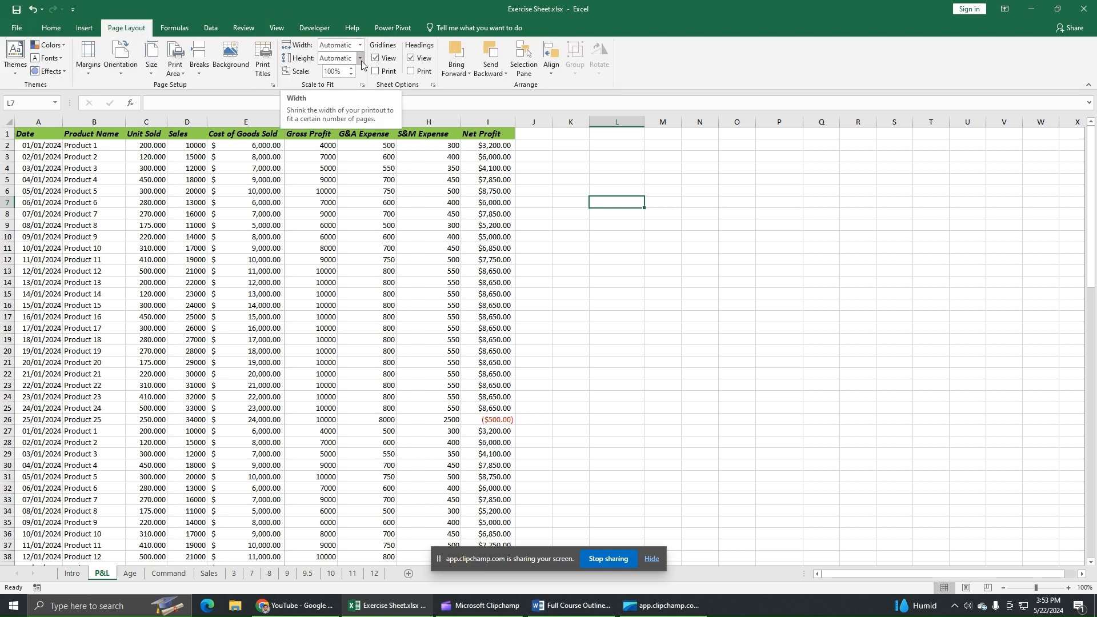
pyautogui.click(278, 31)
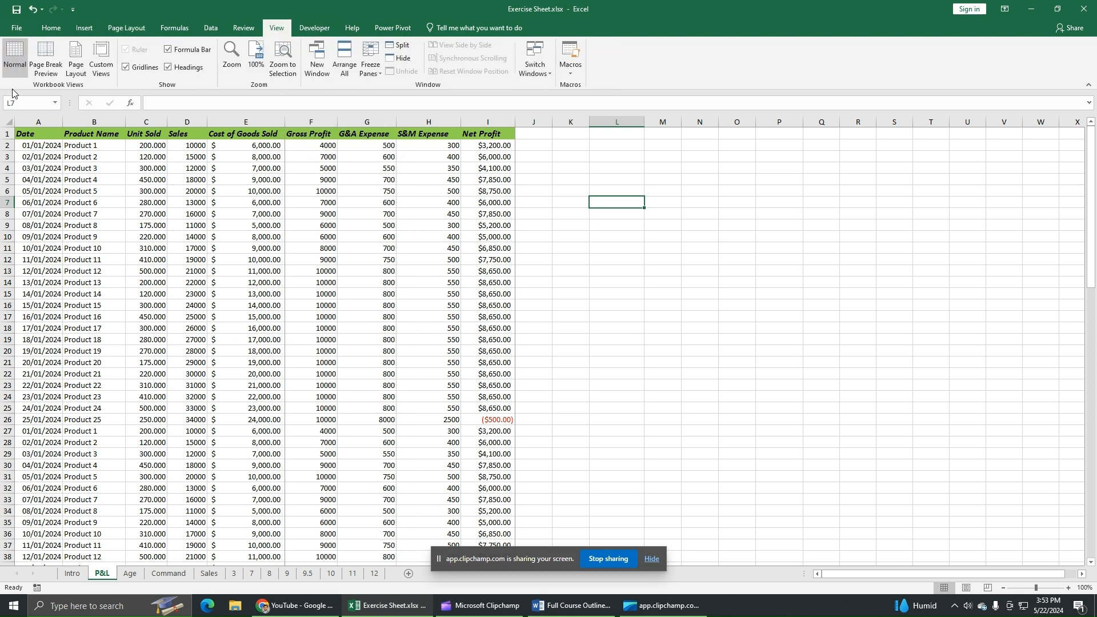
pyautogui.click(45, 66)
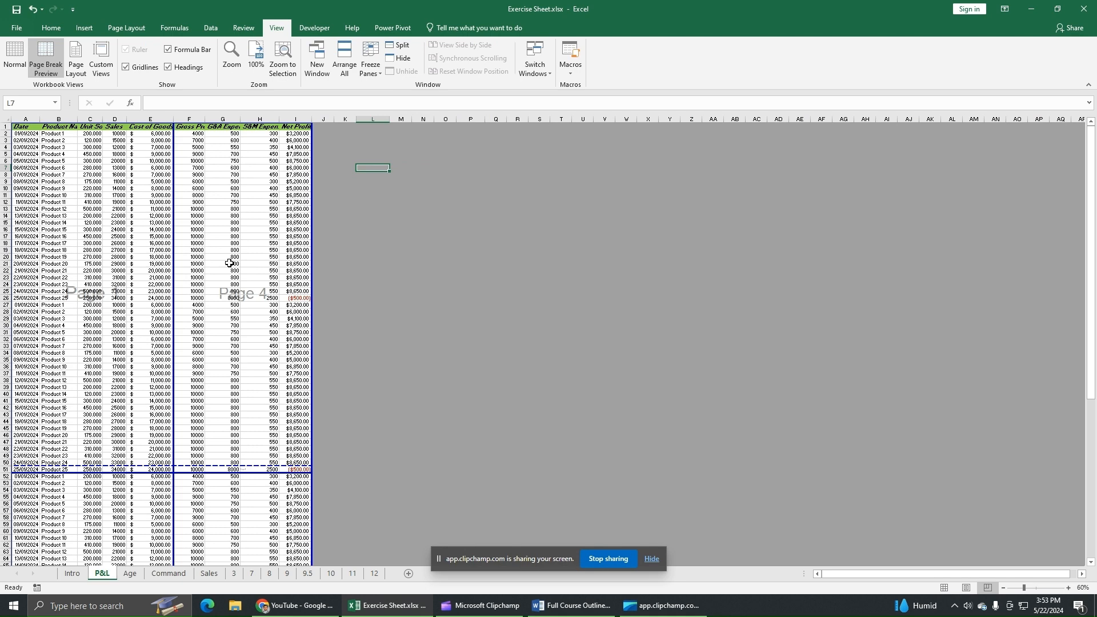
pyautogui.scroll(-2, 229, 455)
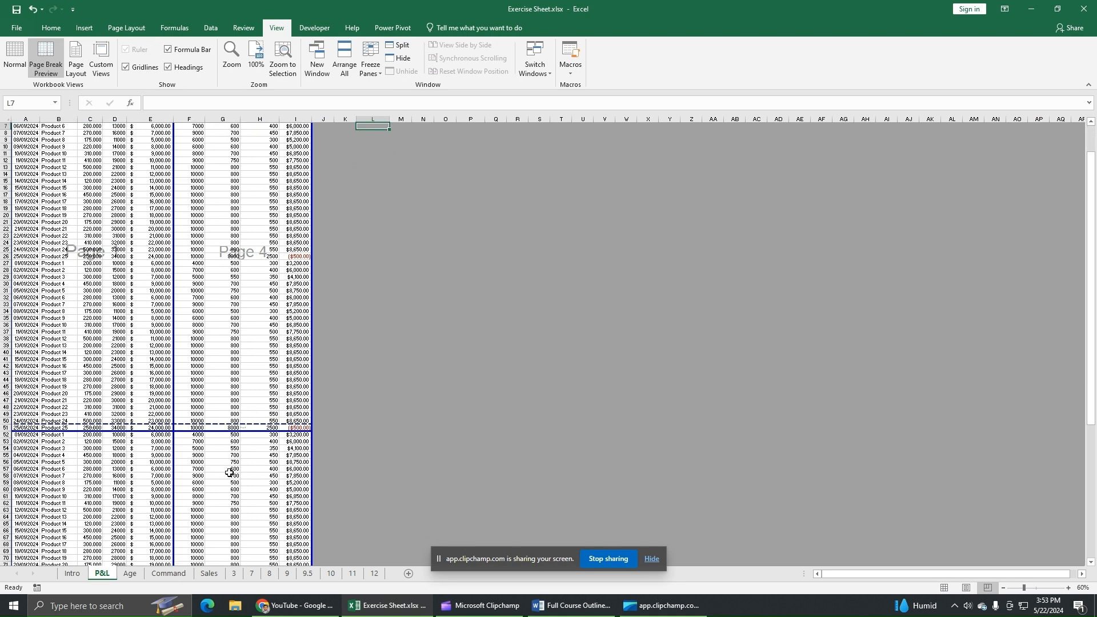
pyautogui.scroll(-7, 229, 473)
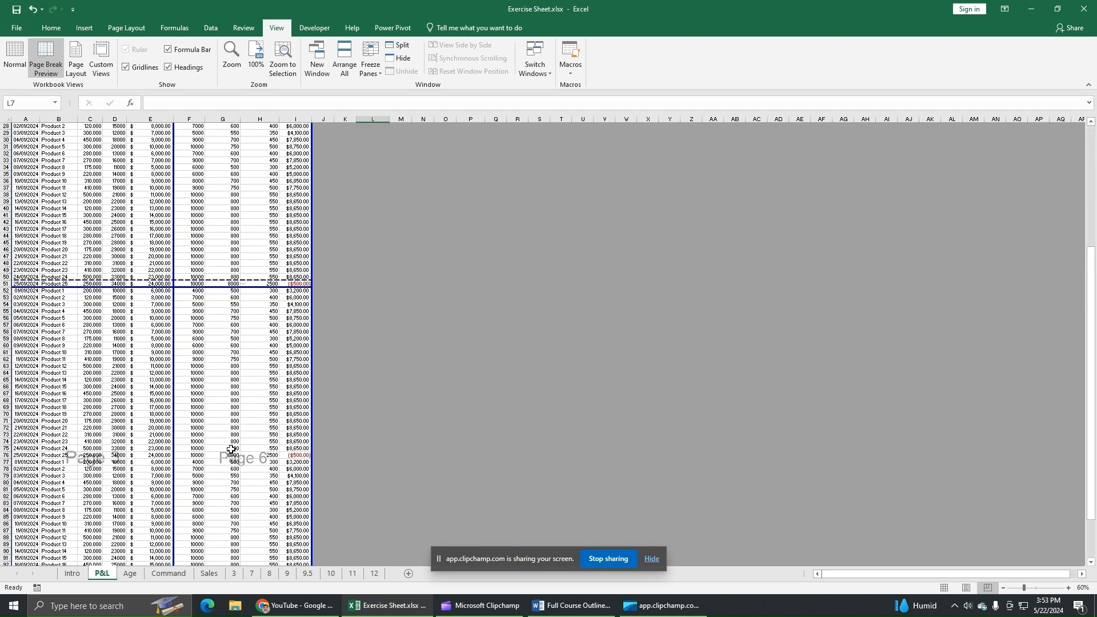
# - Extend the right edge of the P&L print area out to column AE and move the page break in the empty columns to after column P
pyautogui.scroll(9, 231, 450)
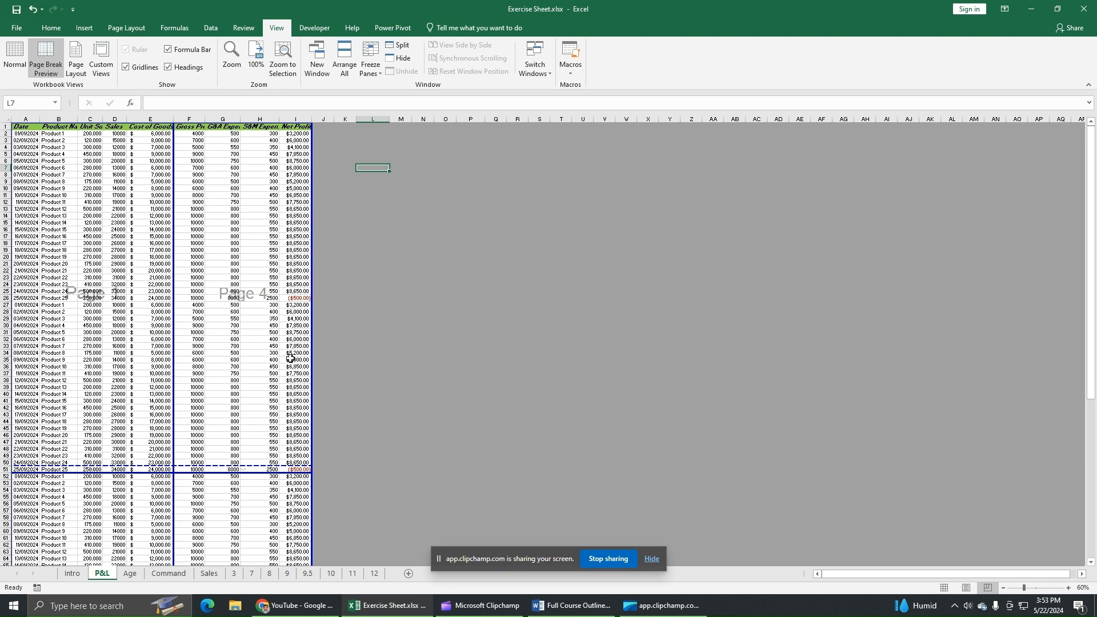
pyautogui.moveTo(311, 353); pyautogui.dragTo(743, 349)
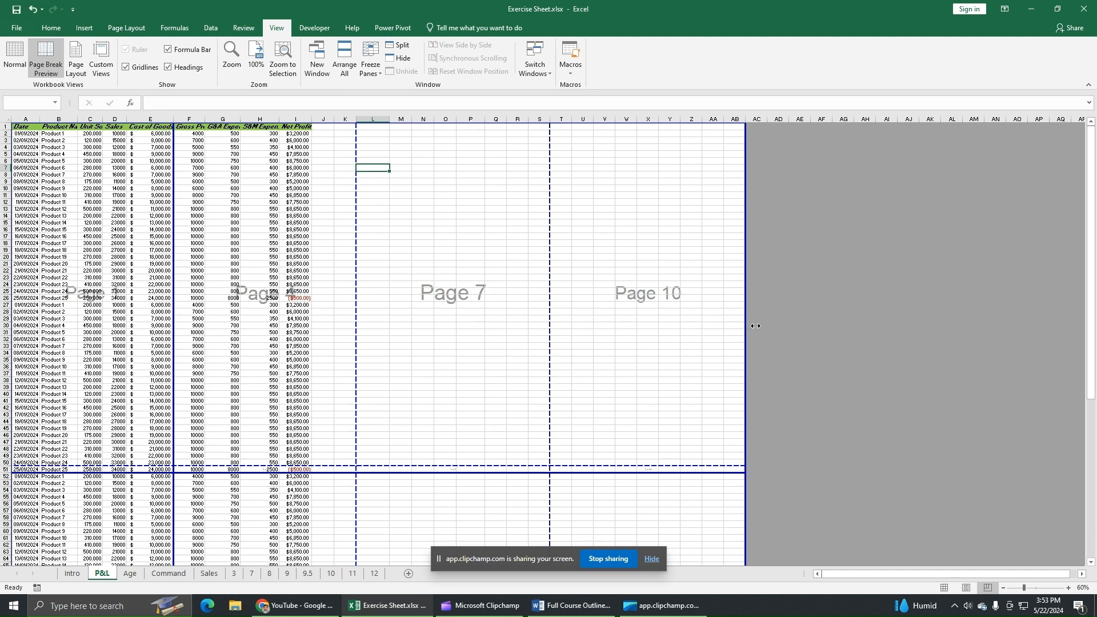
pyautogui.moveTo(746, 326); pyautogui.dragTo(811, 327)
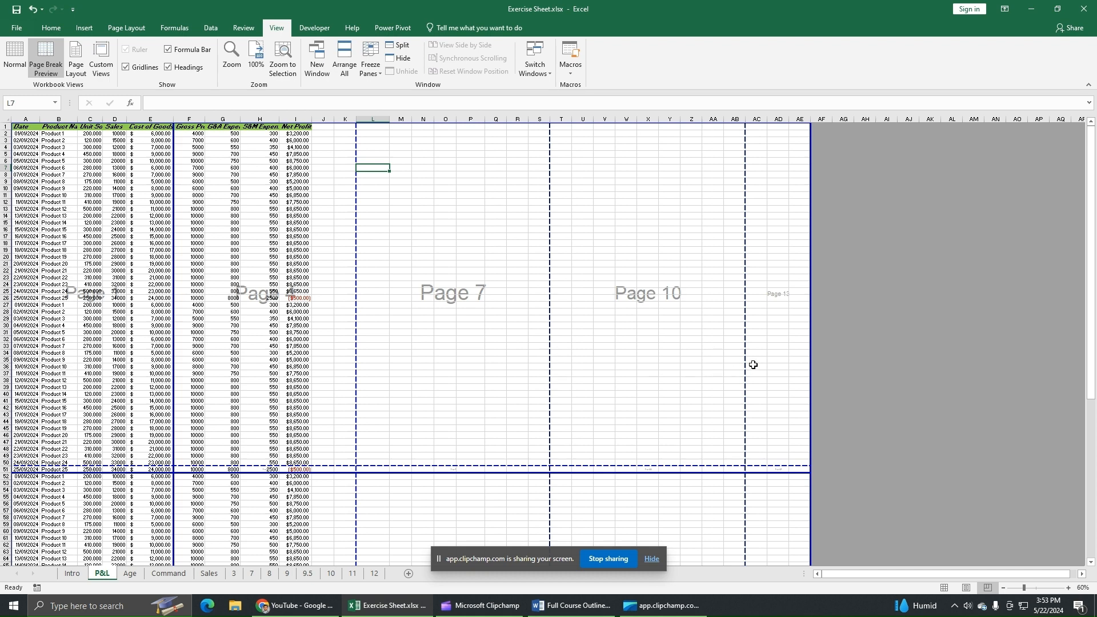
pyautogui.moveTo(549, 382); pyautogui.dragTo(472, 384)
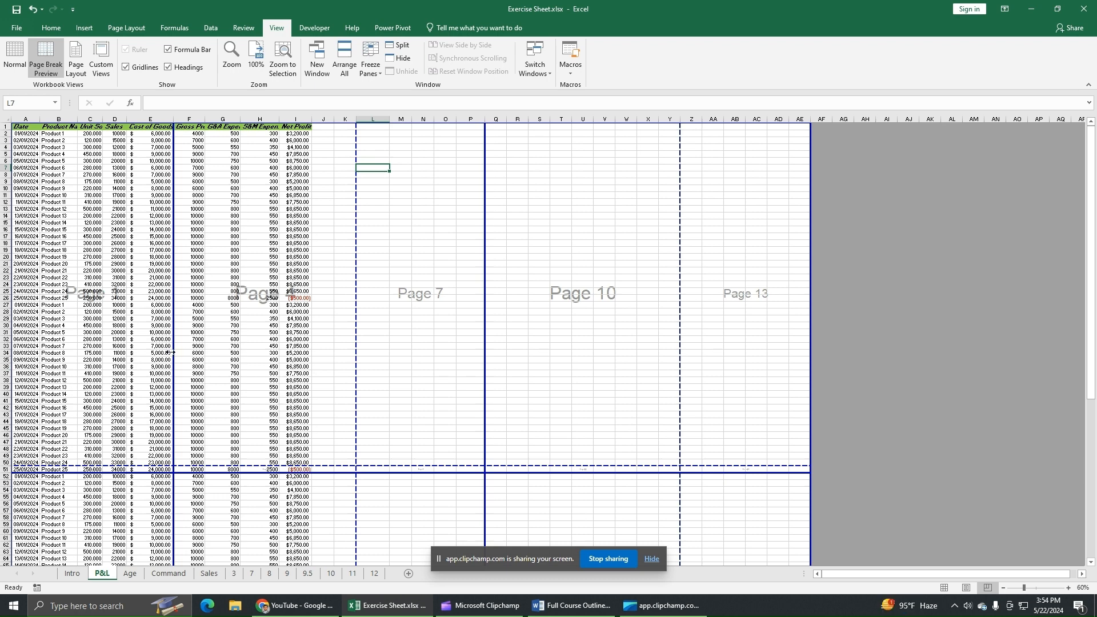
# - Move the vertical page break after column E to after column I and pull the print area's right edge back to column I
pyautogui.moveTo(288, 355); pyautogui.dragTo(312, 358)
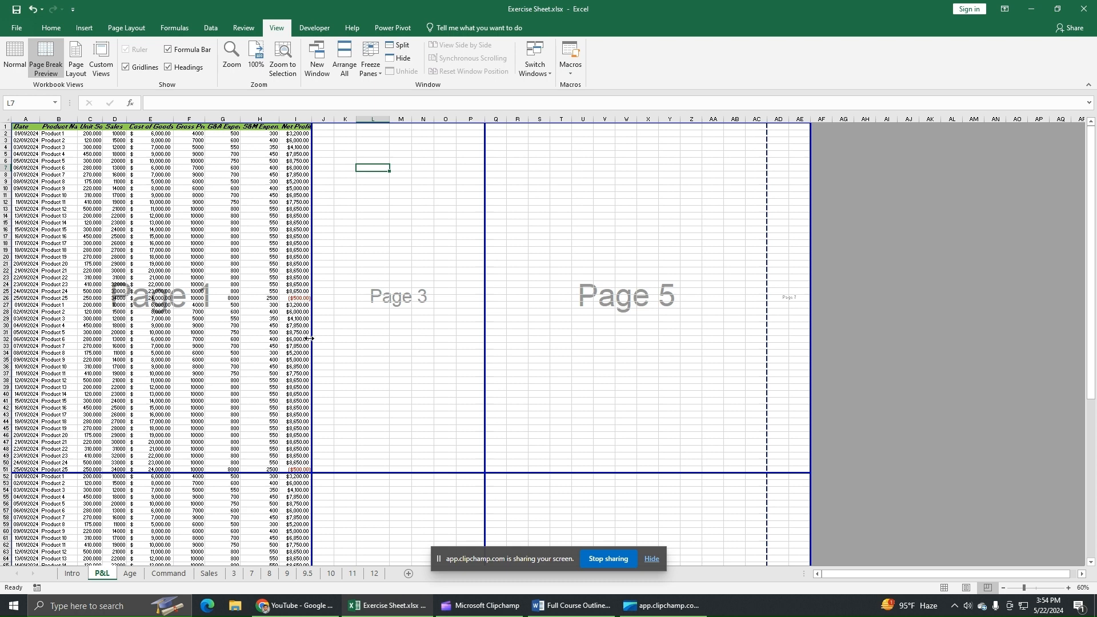
pyautogui.moveTo(809, 346); pyautogui.dragTo(314, 393)
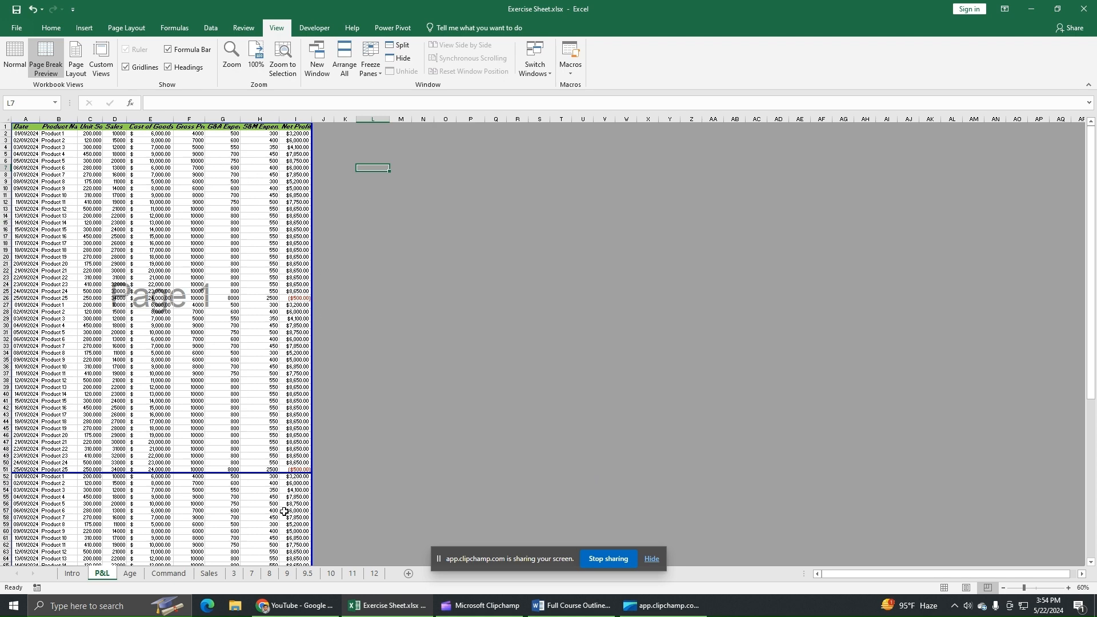
# - Extend the bottom edge of the print area below the data, first to row 113 and then to row 153
pyautogui.scroll(-13, 256, 477)
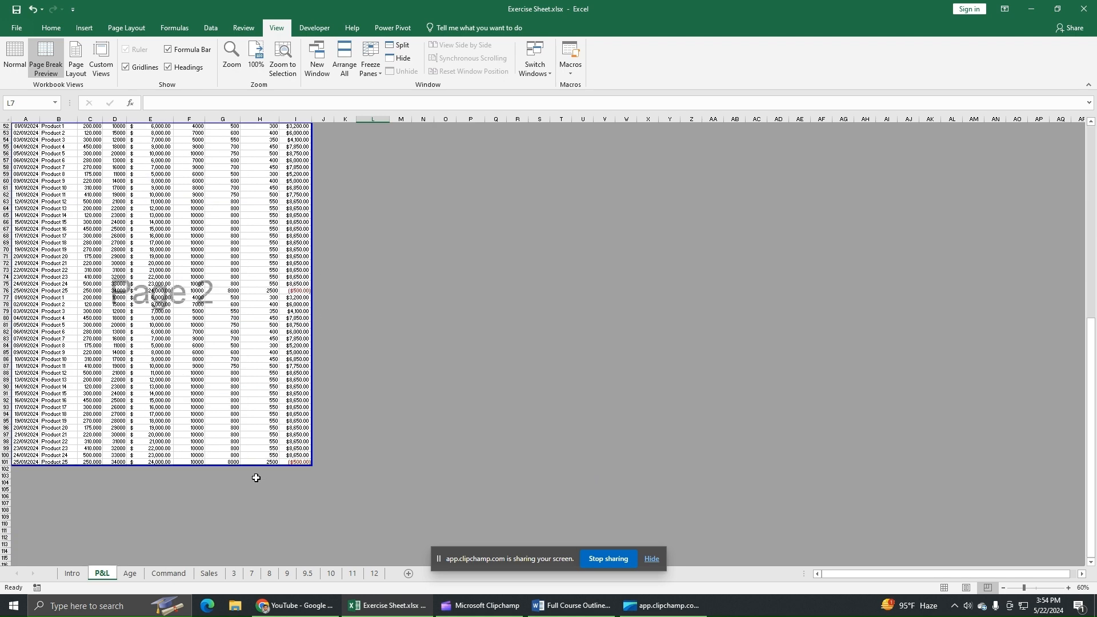
pyautogui.scroll(-8, 210, 417)
pyautogui.scroll(3, 184, 512)
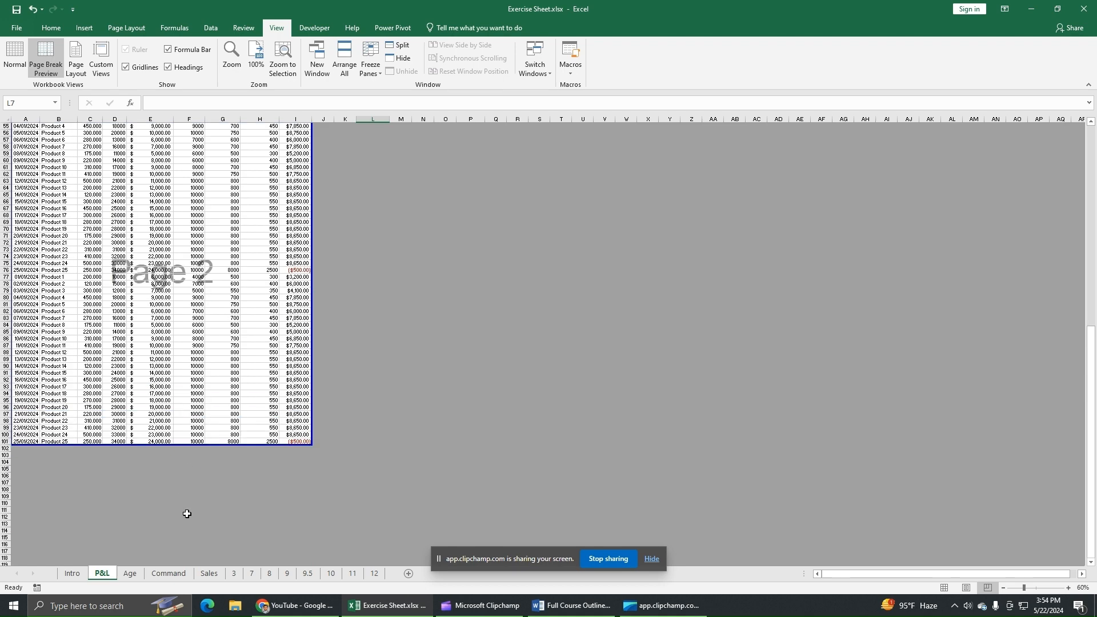
pyautogui.moveTo(184, 445); pyautogui.dragTo(186, 527)
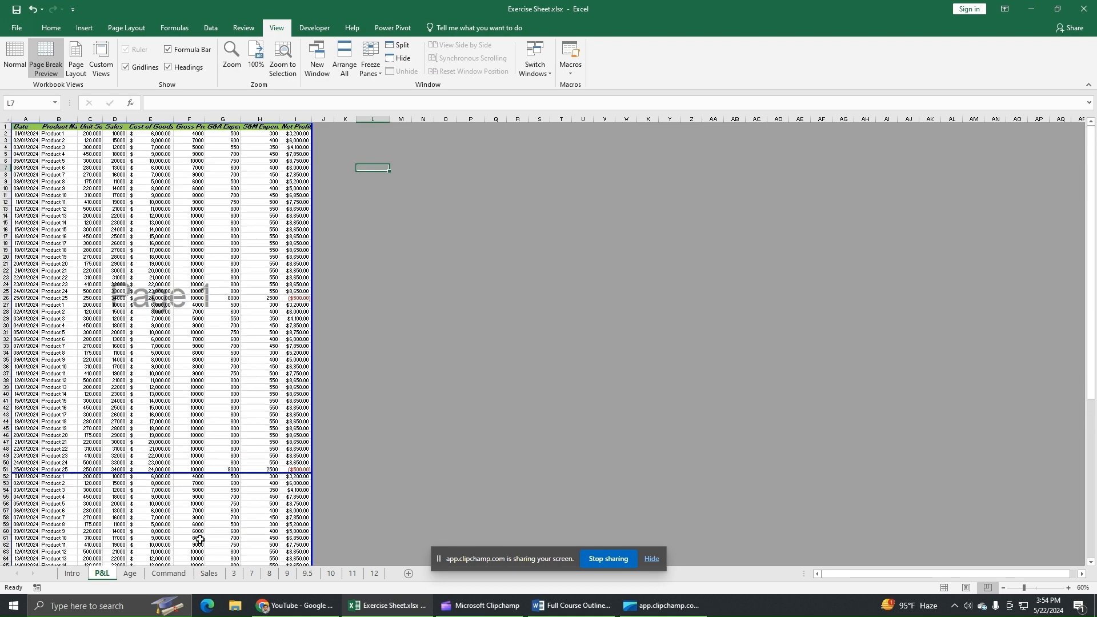
pyautogui.scroll(-20, 207, 524)
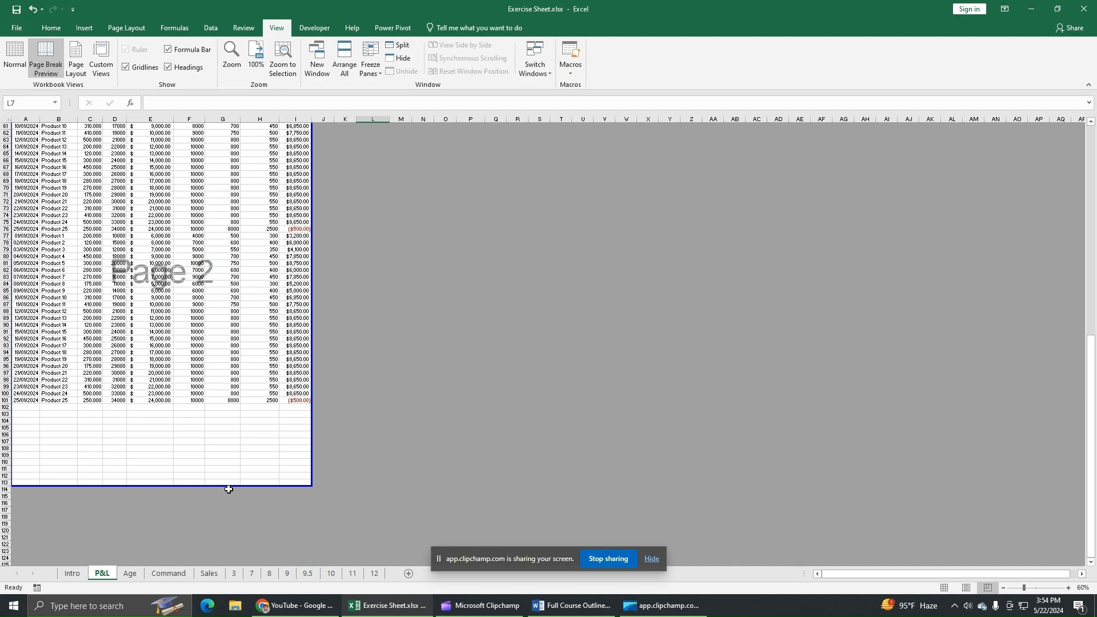
pyautogui.moveTo(229, 486); pyautogui.dragTo(228, 611)
pyautogui.scroll(-20, 274, 455)
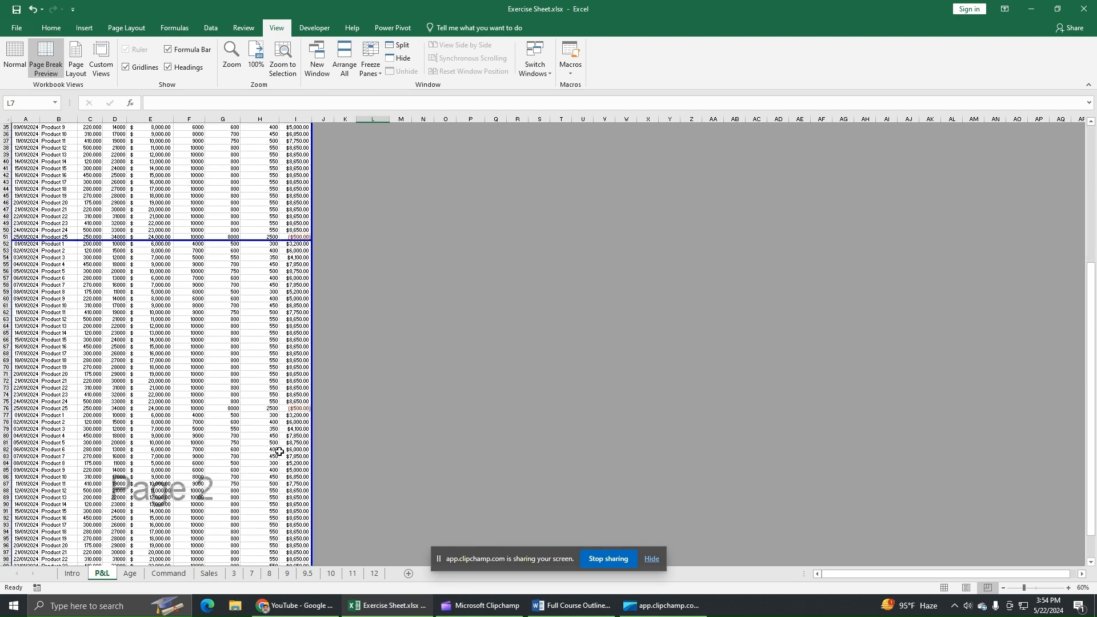
pyautogui.scroll(-1, 245, 434)
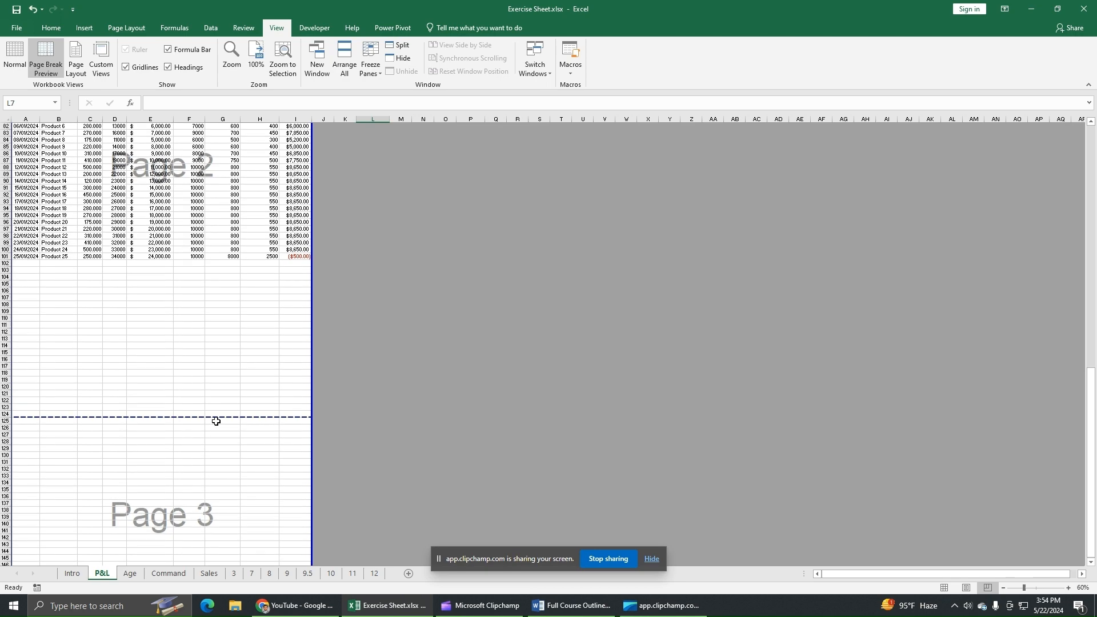
# - Look over the extended pages and bring the print area's bottom edge back up to row 101, where the data ends
pyautogui.scroll(20, 216, 421)
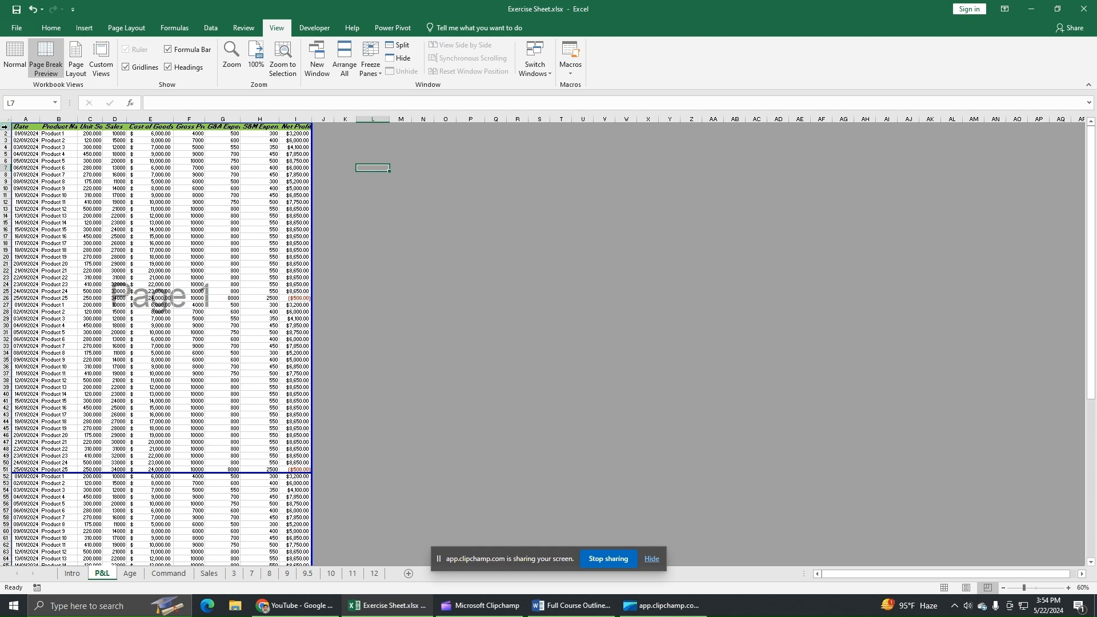
pyautogui.scroll(-14, 218, 485)
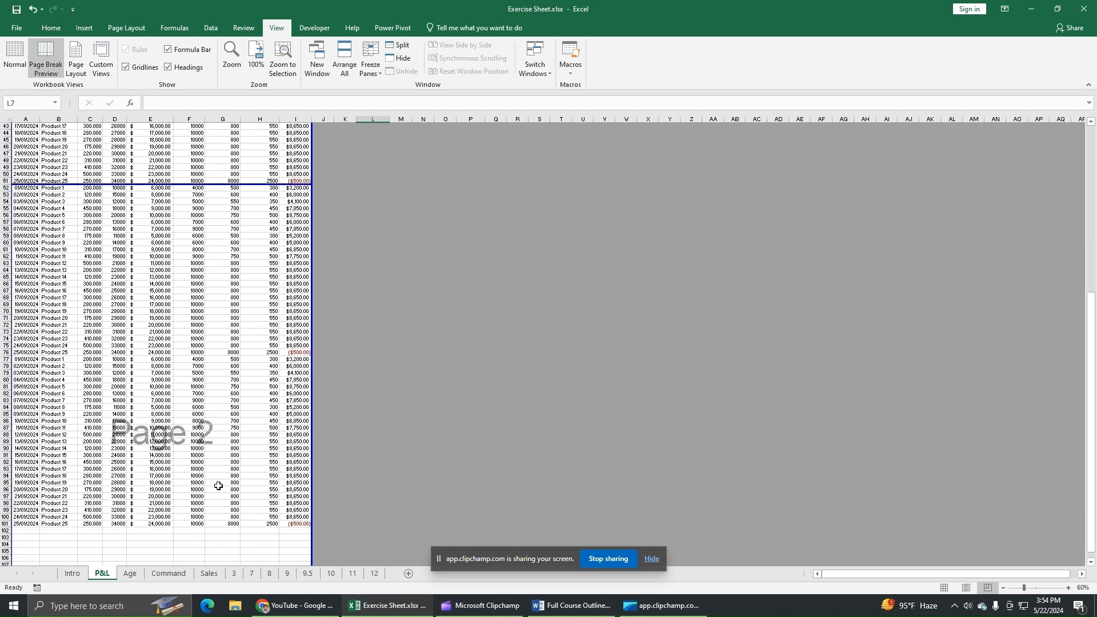
pyautogui.scroll(-10, 221, 511)
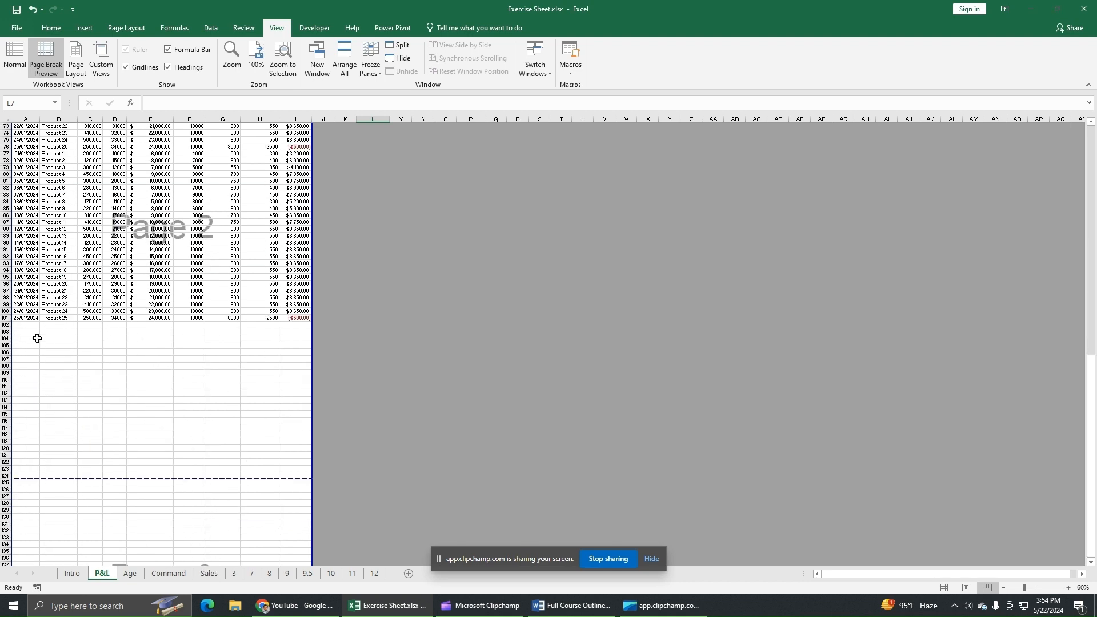
pyautogui.scroll(-11, 157, 420)
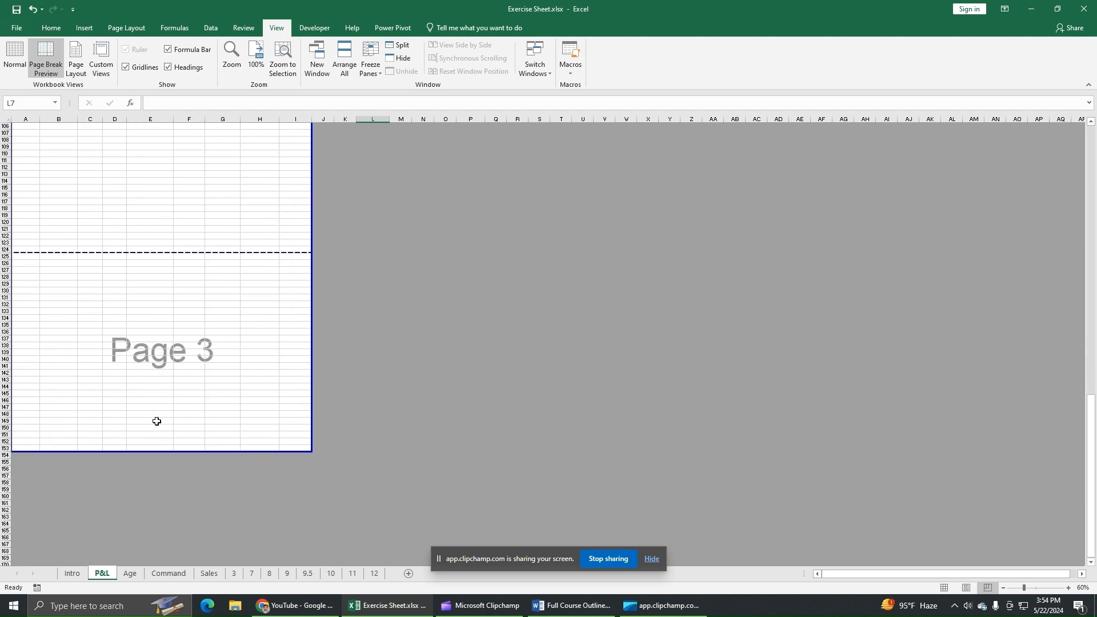
pyautogui.moveTo(164, 452); pyautogui.dragTo(166, 149)
pyautogui.scroll(20, 304, 423)
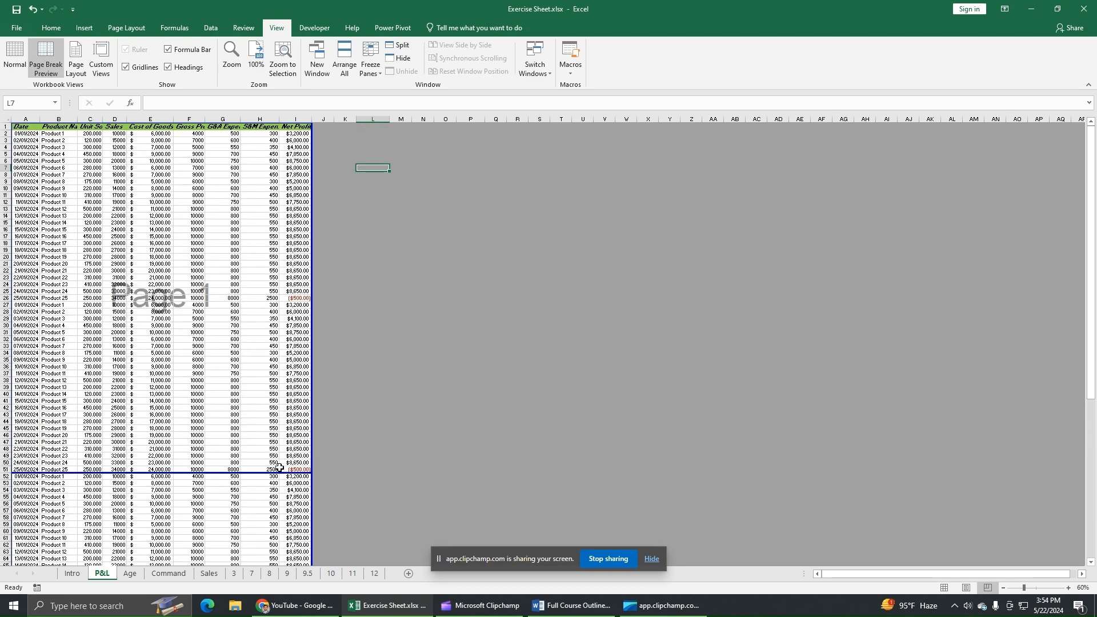
pyautogui.scroll(-5, 210, 415)
pyautogui.scroll(-10, 210, 414)
pyautogui.scroll(15, 212, 410)
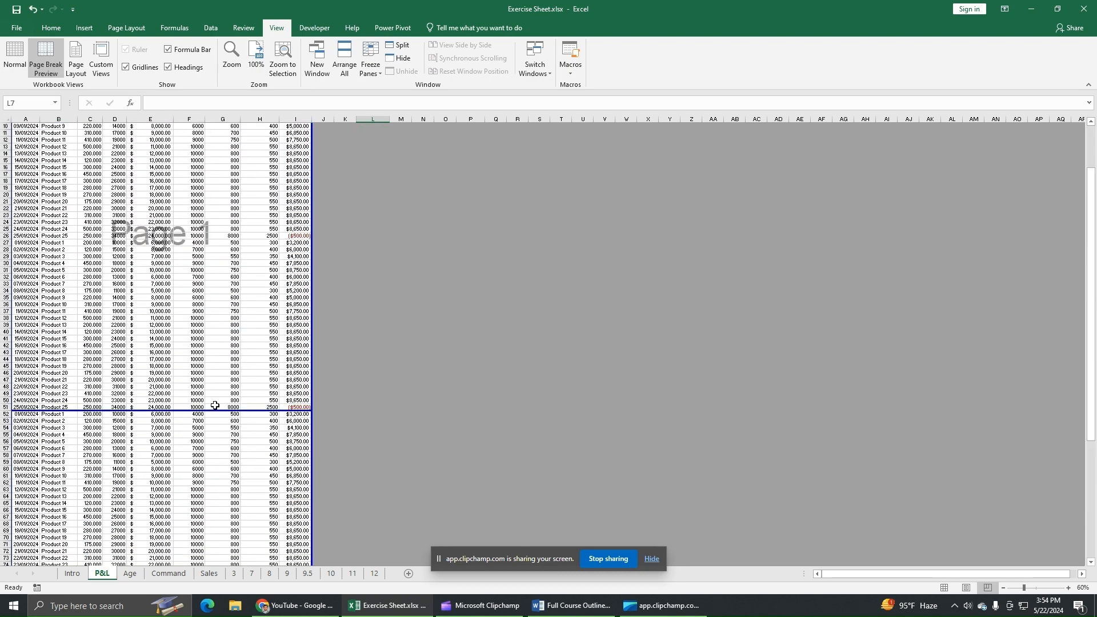
# - Compare both pages of the P&L printout in the print preview, checking for column headers, and return to the worksheet
pyautogui.click(17, 28)
pyautogui.click(37, 182)
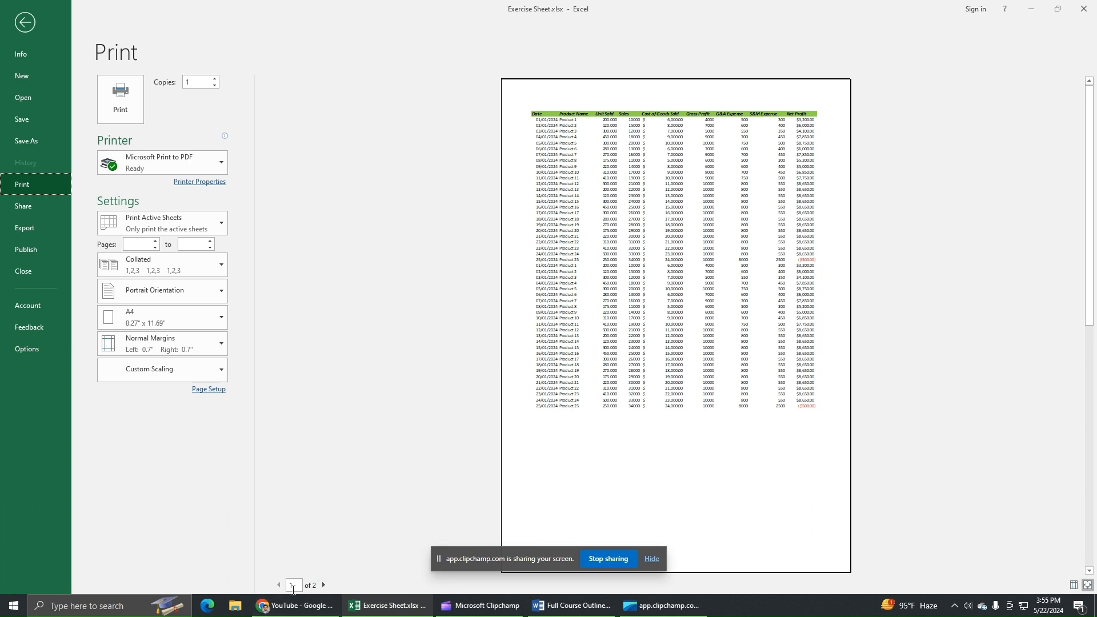
pyautogui.click(324, 585)
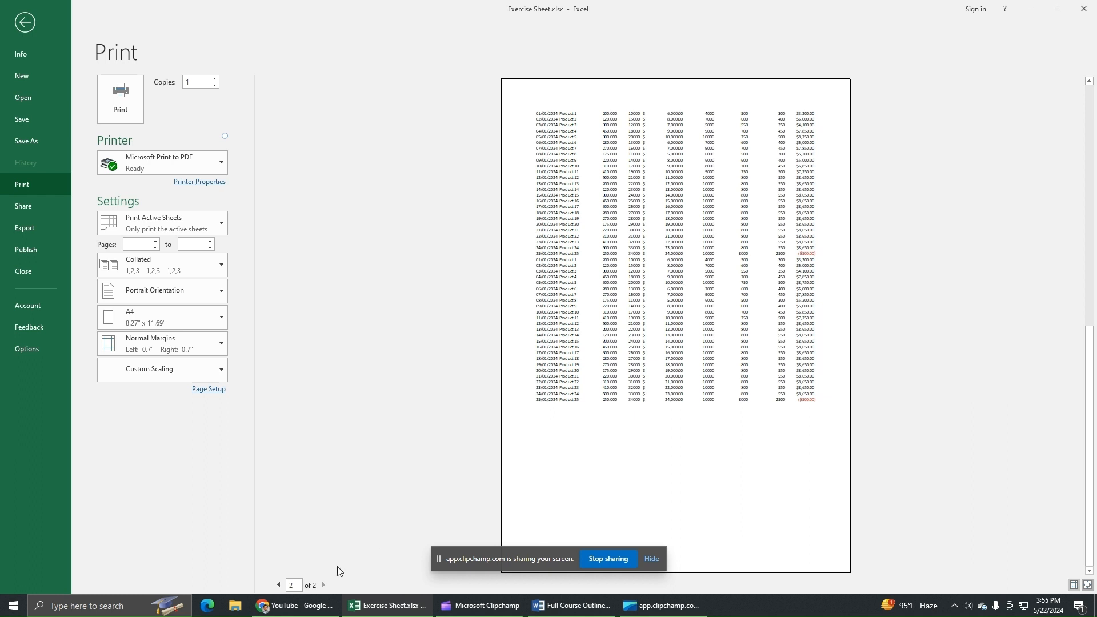
pyautogui.click(278, 586)
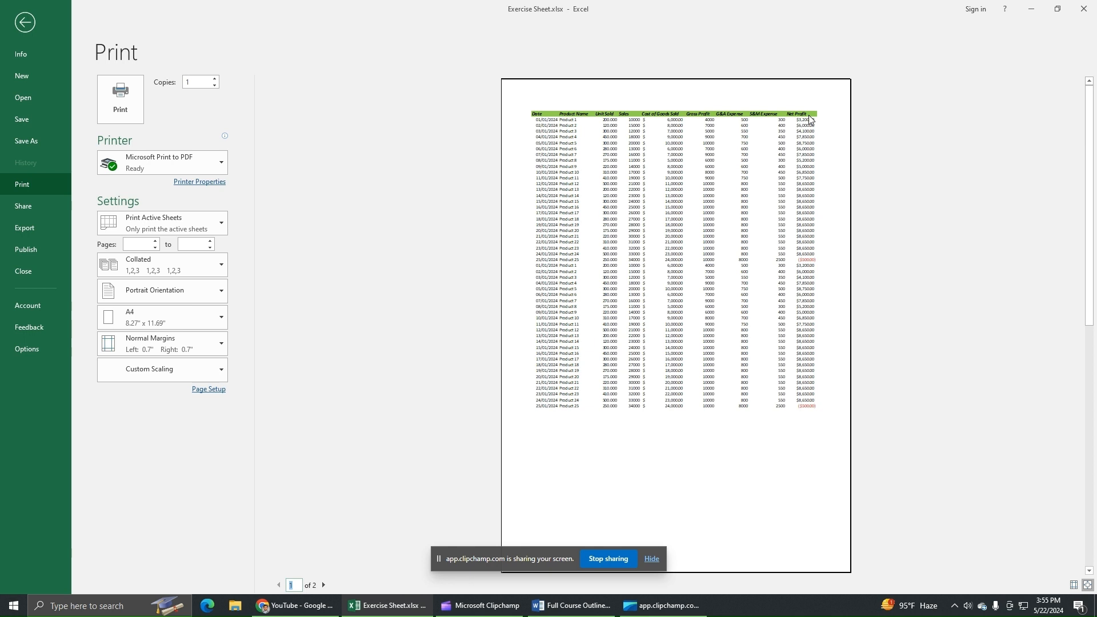
pyautogui.click(323, 585)
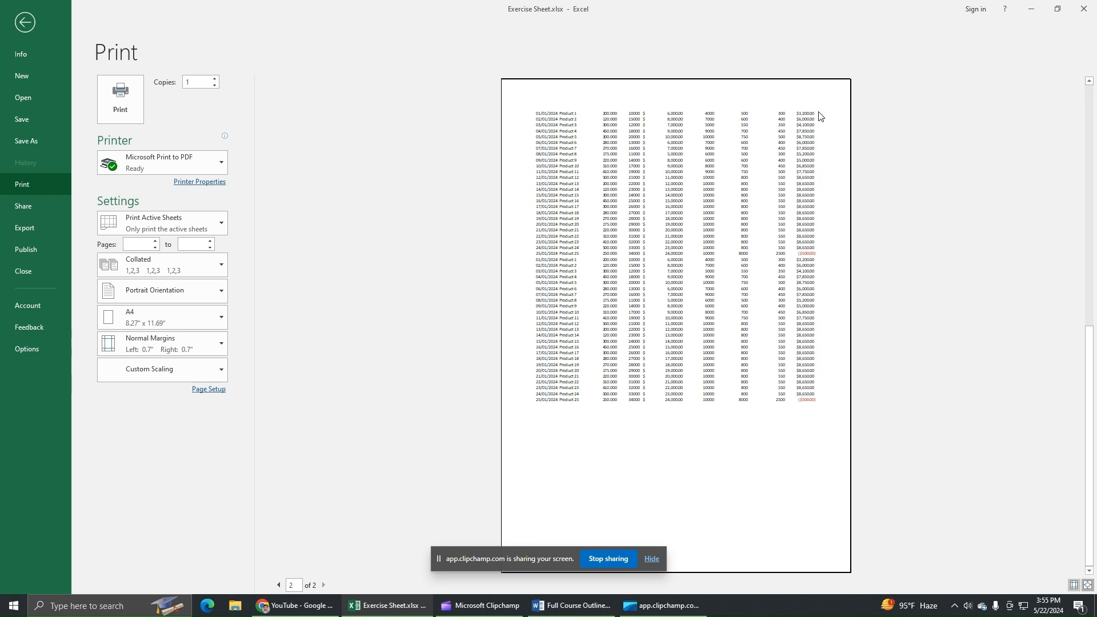
pyautogui.click(279, 585)
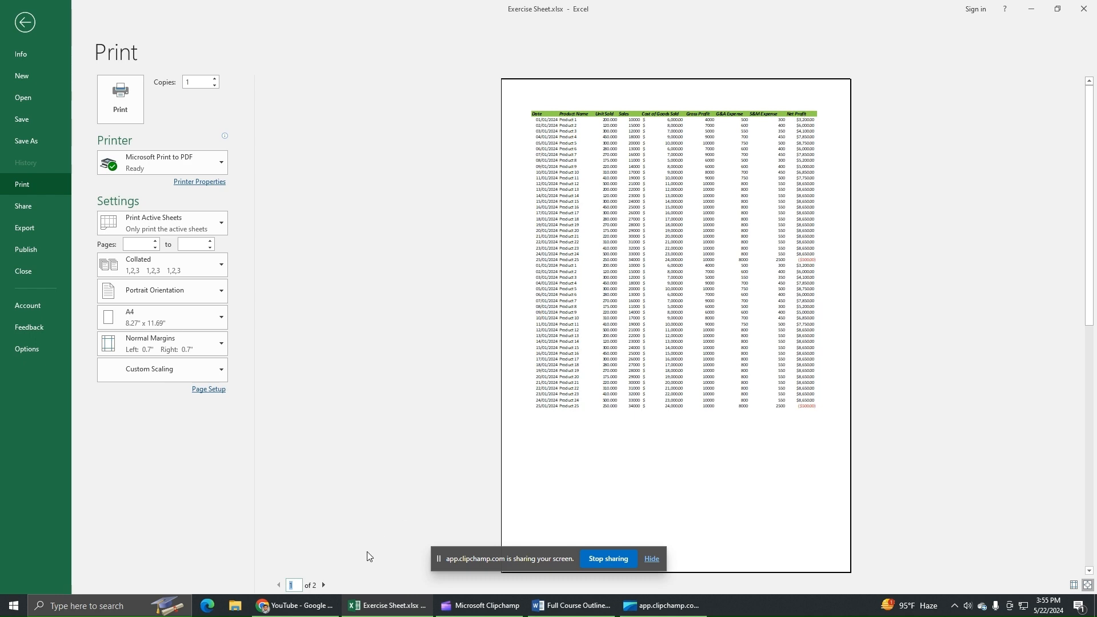
pyautogui.click(324, 586)
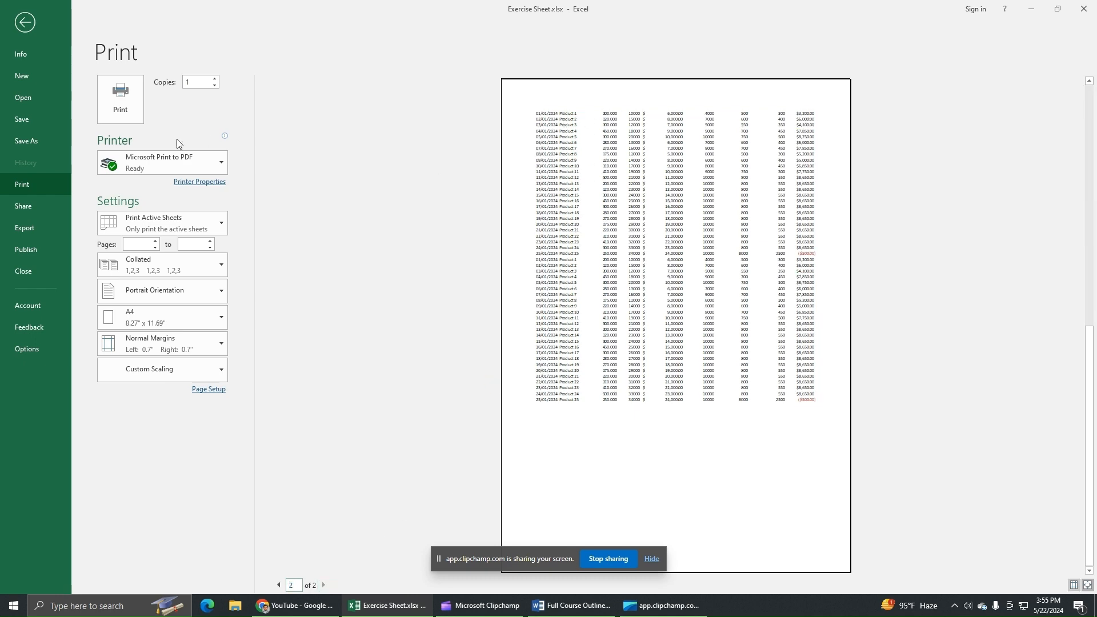
pyautogui.click(24, 28)
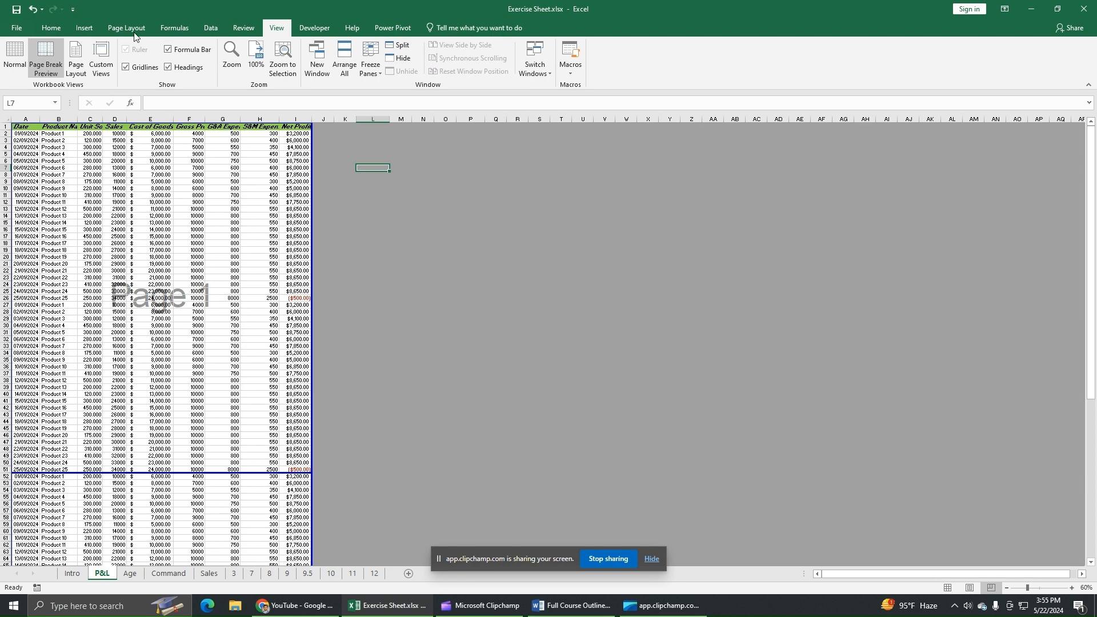
# - Switch the P&L sheet to Normal view and set the header row $1:$1 to repeat at the top of every printed page
pyautogui.click(22, 59)
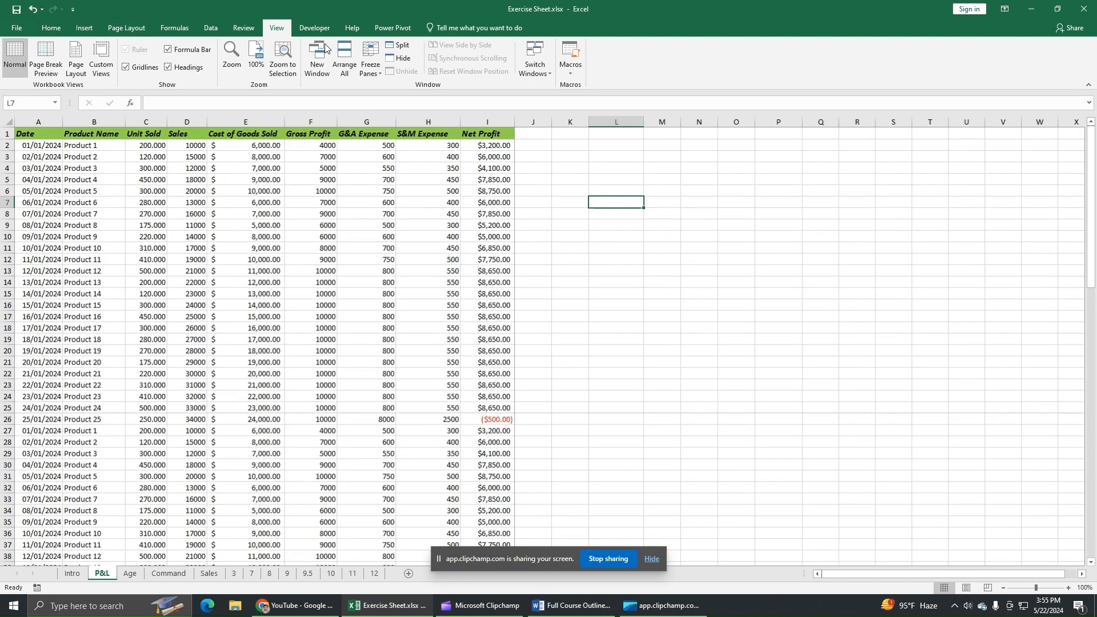
pyautogui.click(141, 30)
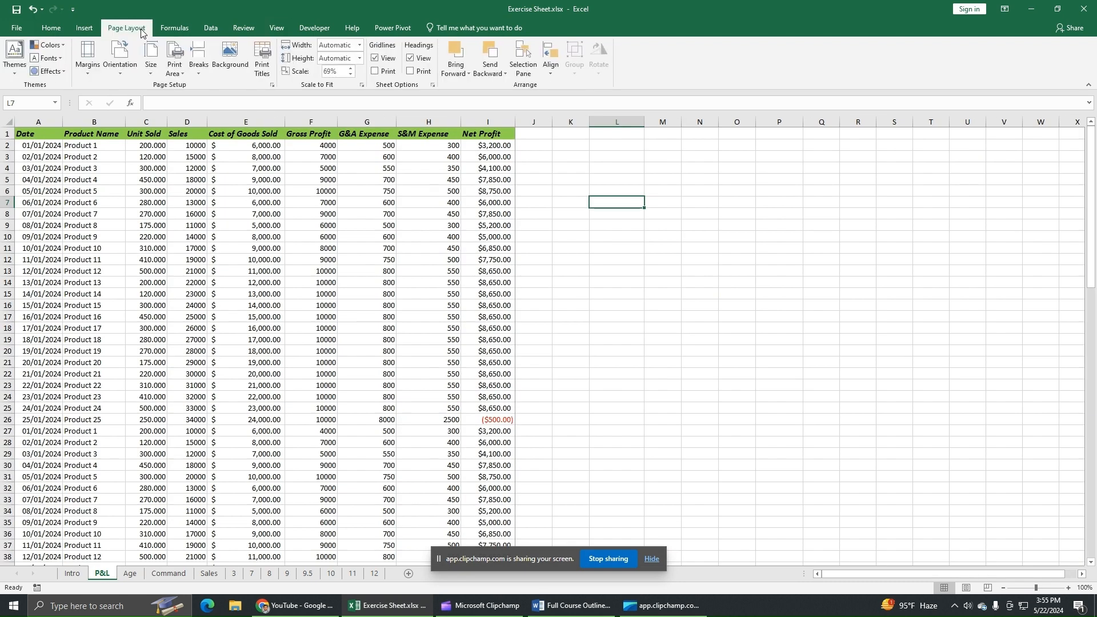
pyautogui.click(264, 67)
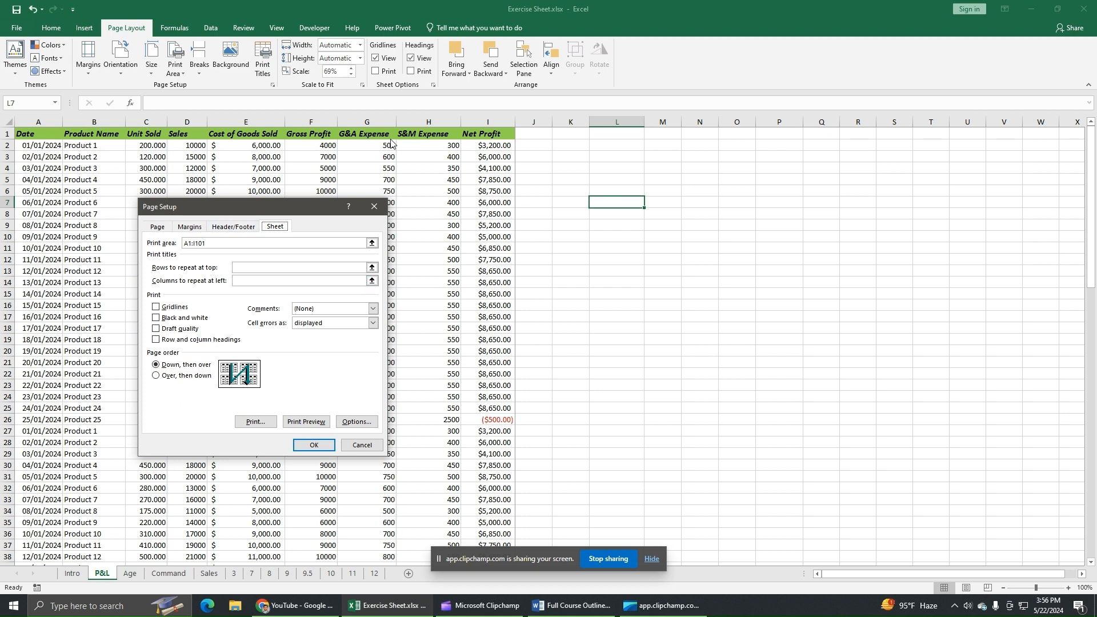
pyautogui.click(242, 268)
pyautogui.click(244, 268)
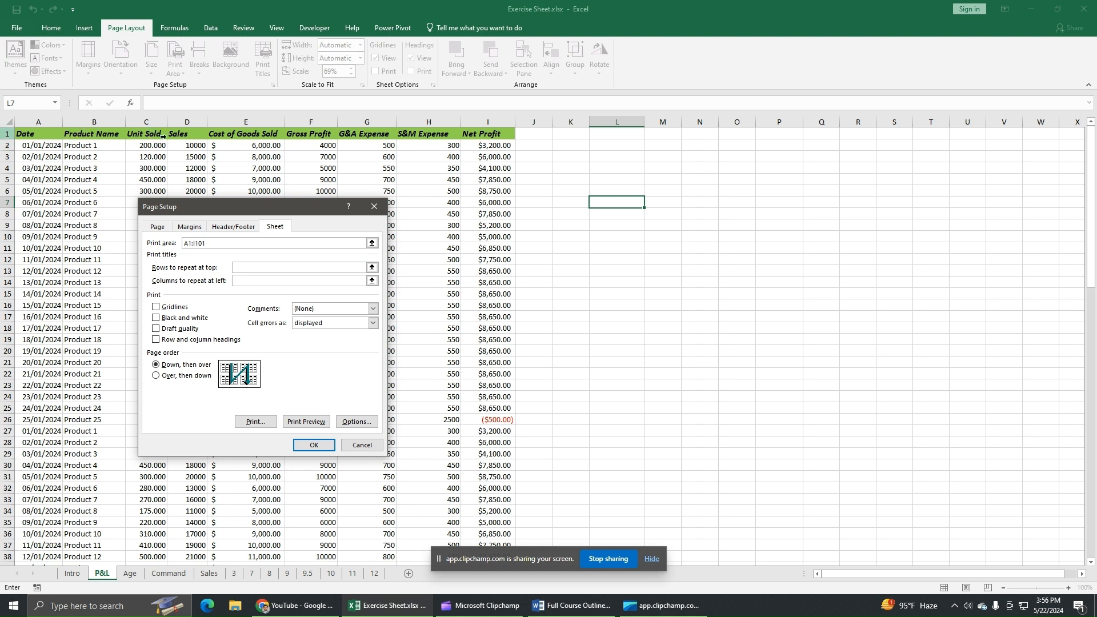
pyautogui.click(104, 134)
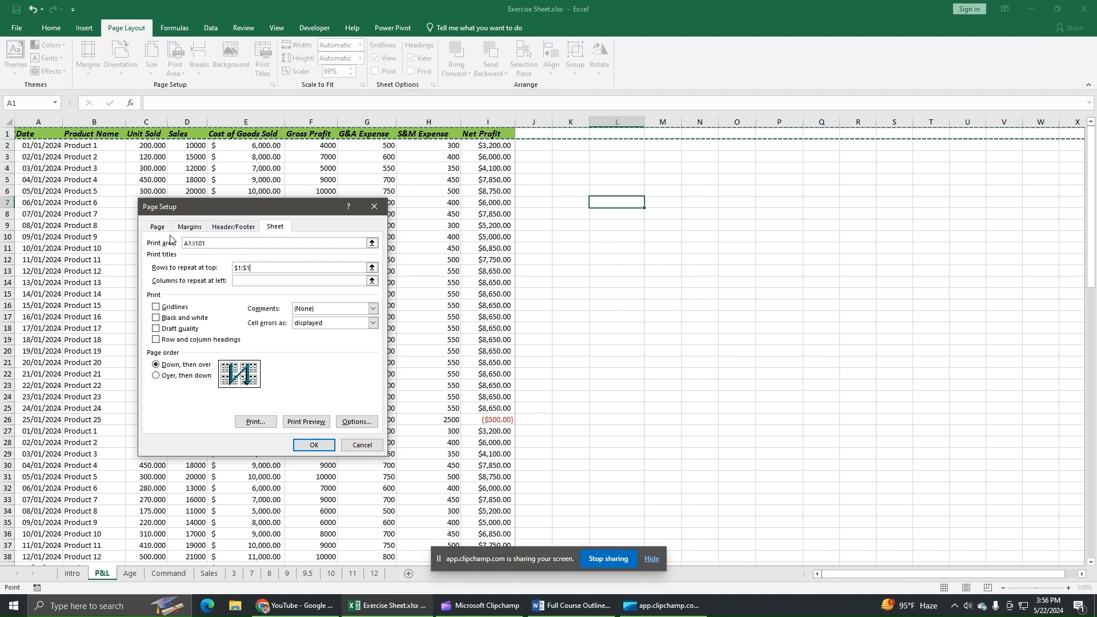
pyautogui.click(326, 446)
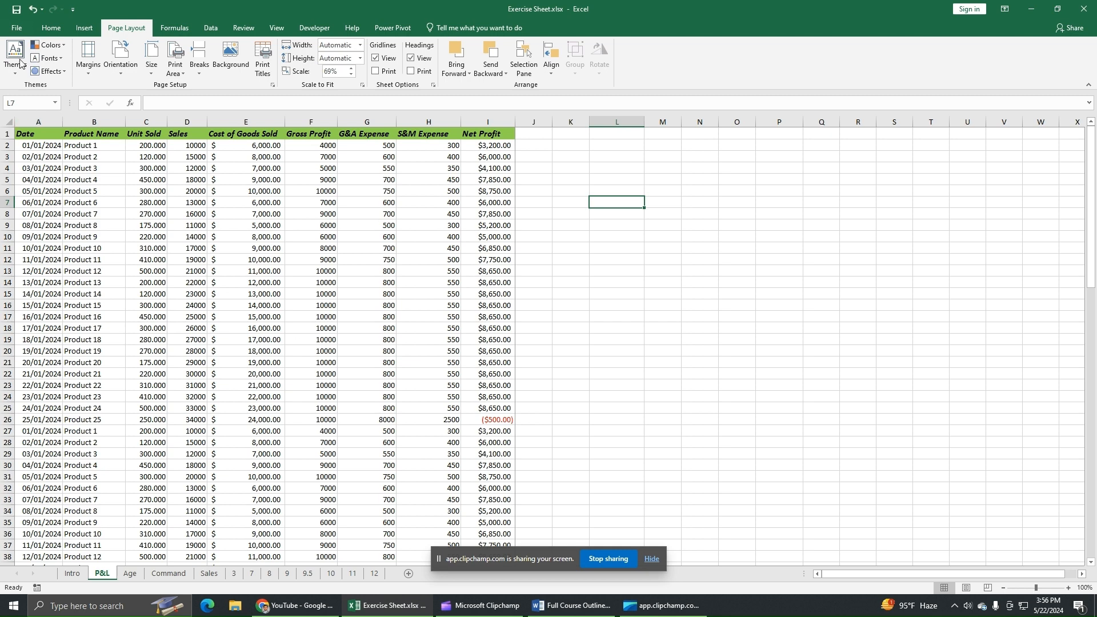
# - Check the header row on the second page of the print preview and return to the worksheet
pyautogui.click(21, 29)
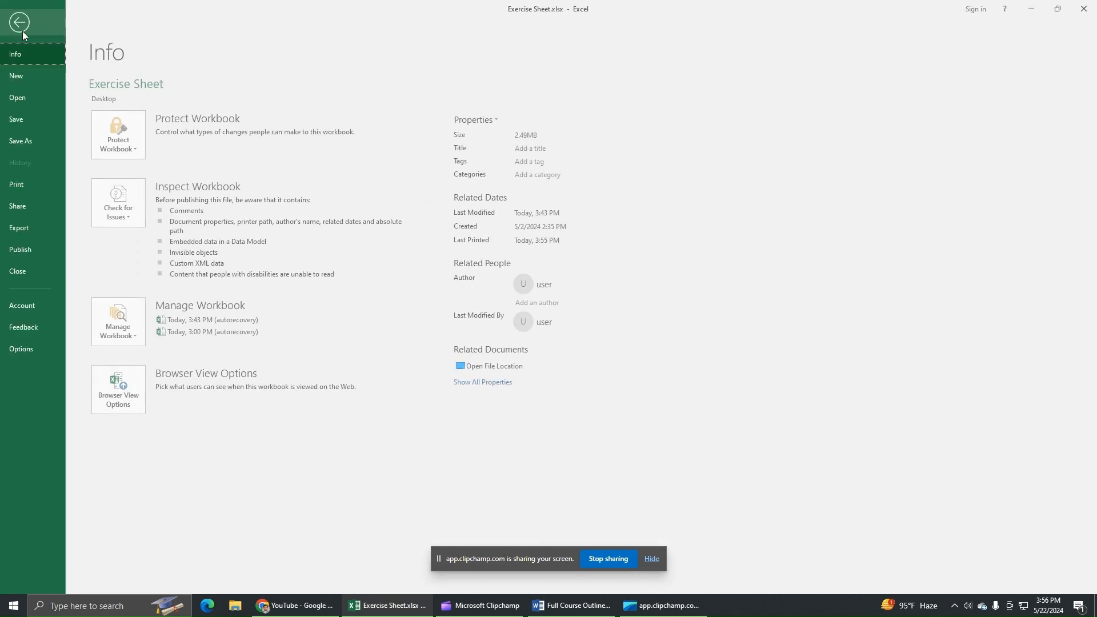
pyautogui.click(17, 191)
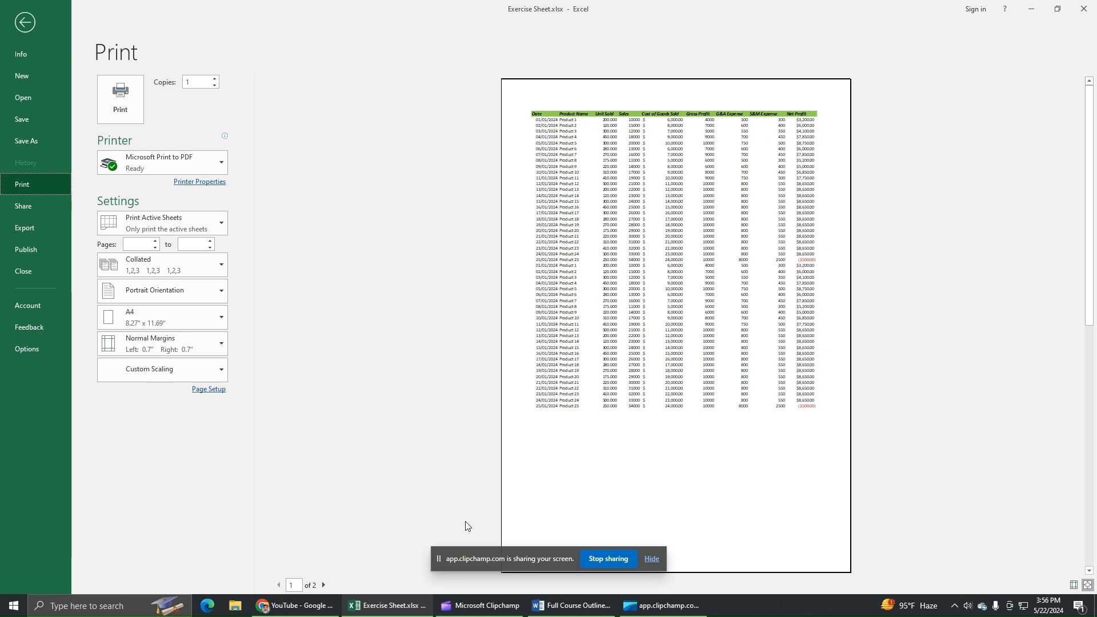
pyautogui.click(324, 586)
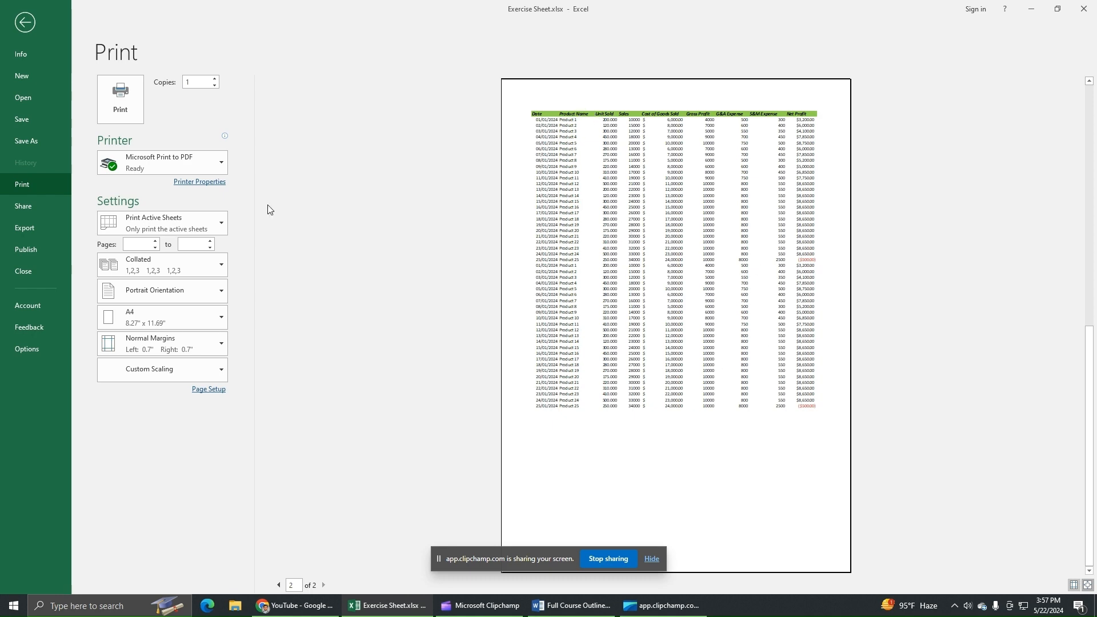
pyautogui.click(25, 23)
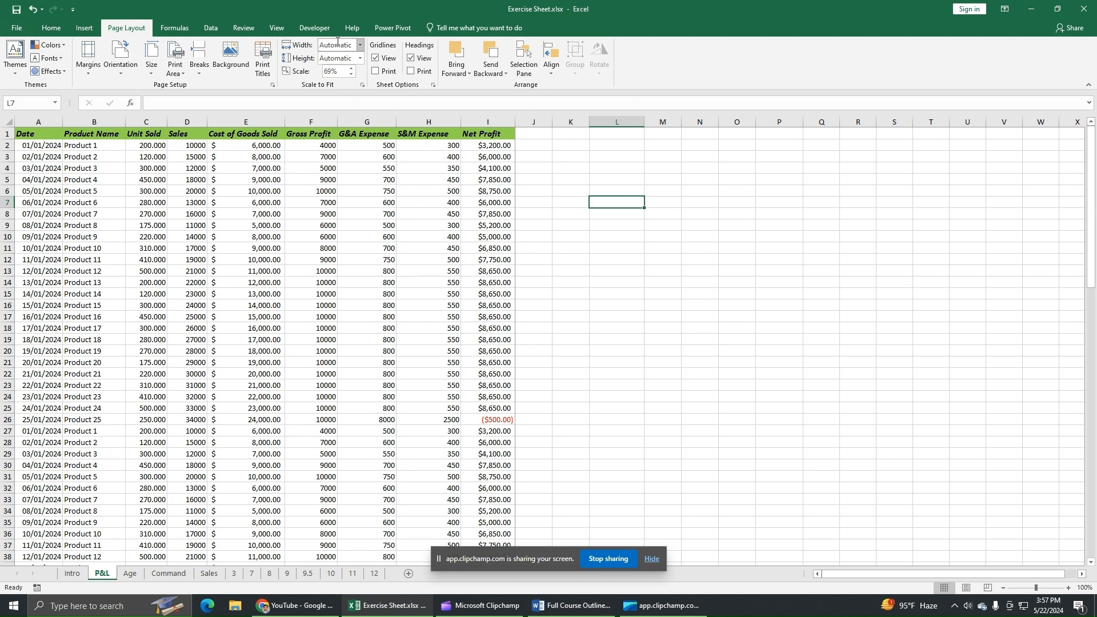
# - Switch the P&L sheet to Page Break Preview, extend the print area's right edge to column R, and look over the added pages
pyautogui.click(276, 27)
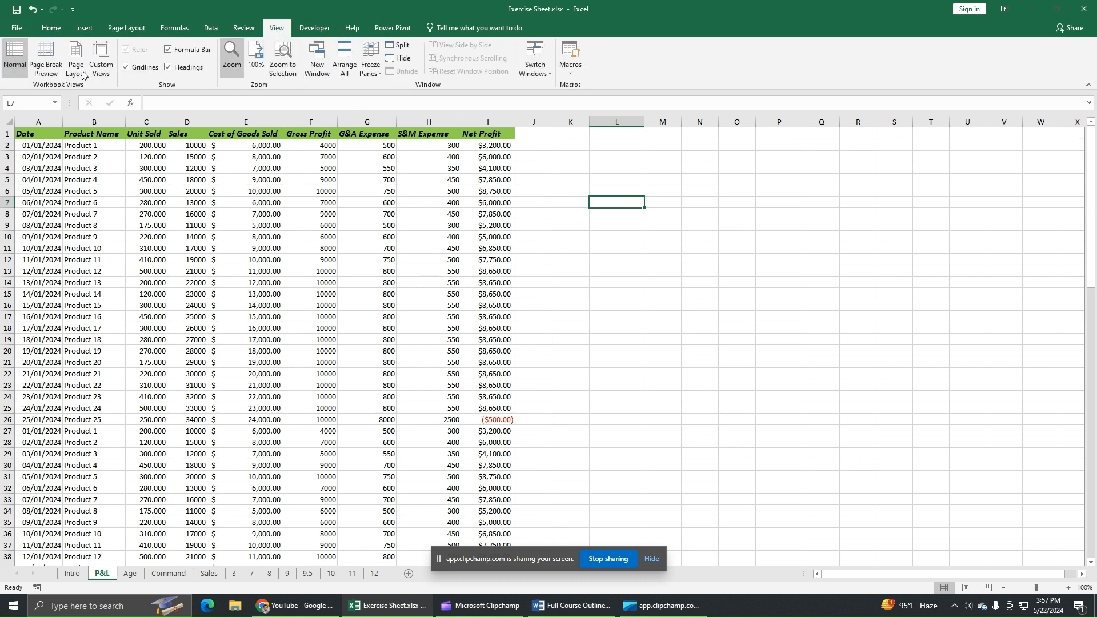
pyautogui.click(59, 72)
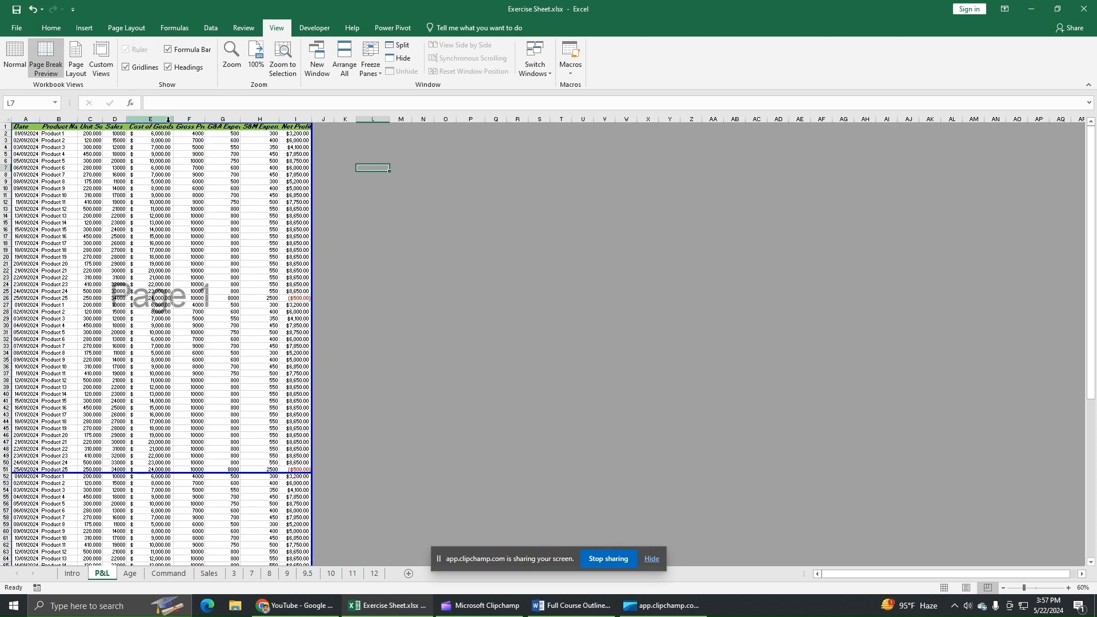
pyautogui.moveTo(310, 291); pyautogui.dragTo(531, 292)
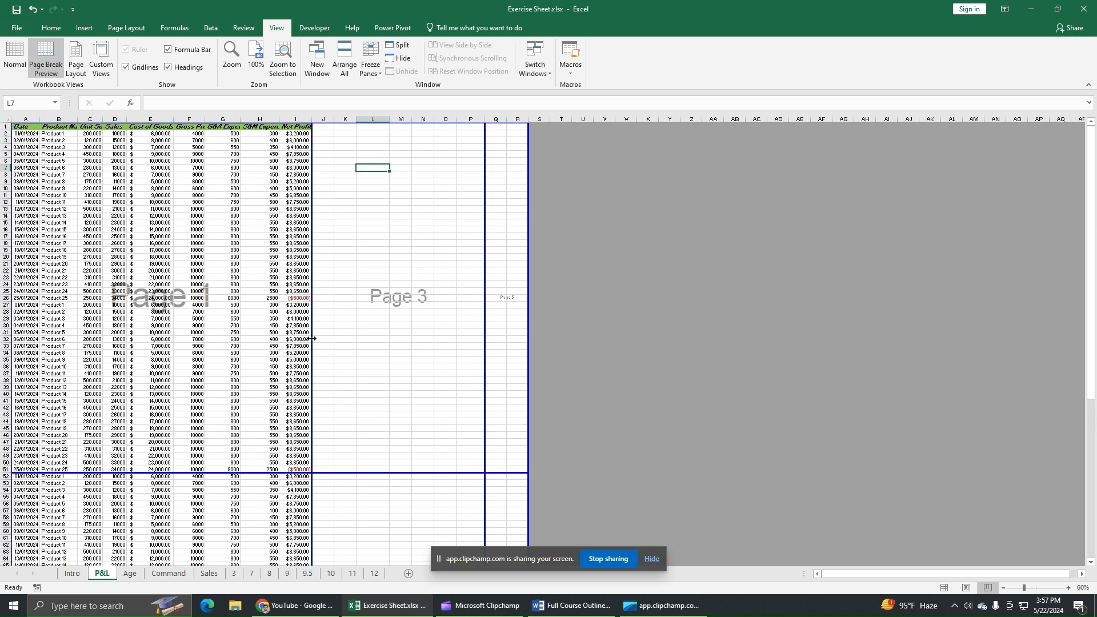
pyautogui.scroll(-4, 309, 360)
pyautogui.scroll(-3, 302, 368)
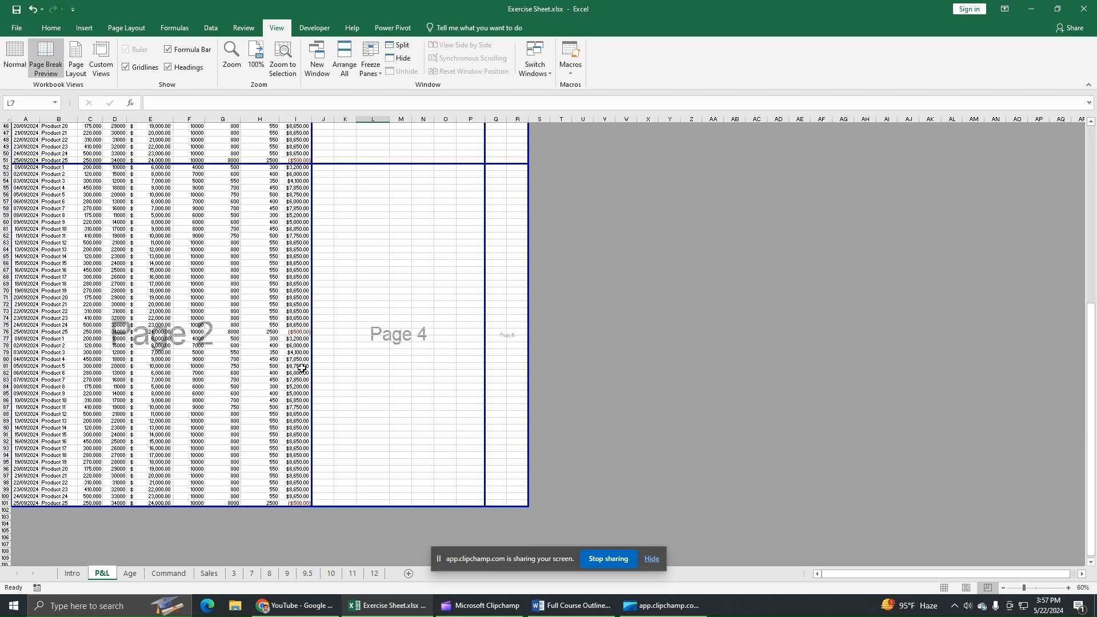
pyautogui.scroll(15, 281, 369)
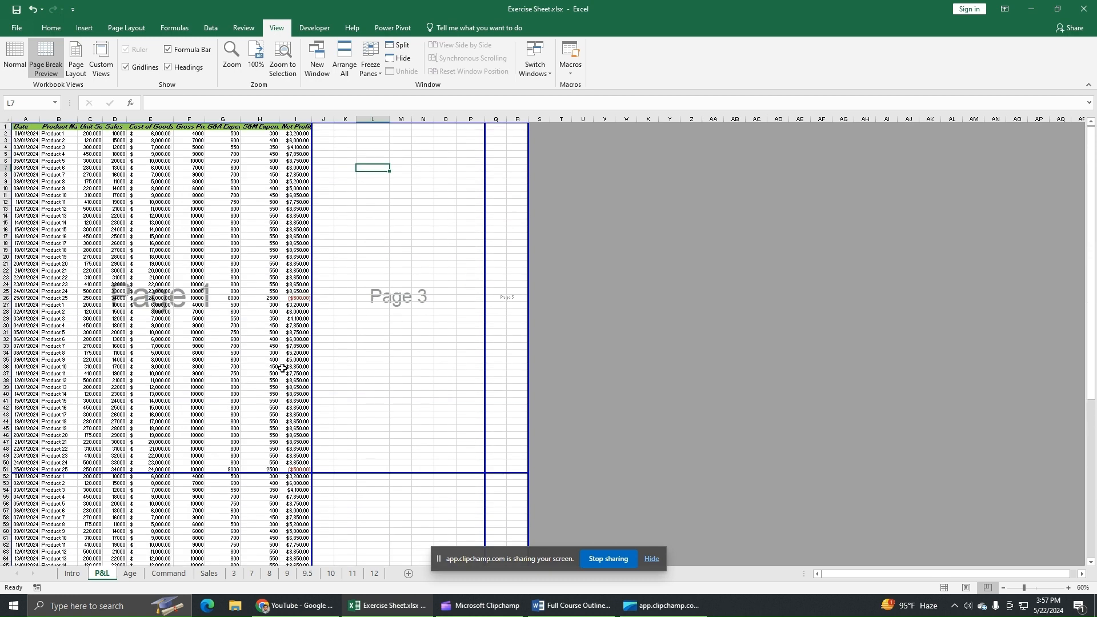
pyautogui.scroll(-10, 284, 364)
pyautogui.scroll(10, 284, 363)
# - Bring the print area's right edge back to column I and move the break below row 51 down to row 101 to form one page
pyautogui.moveTo(527, 284); pyautogui.dragTo(312, 285)
pyautogui.scroll(-5, 209, 418)
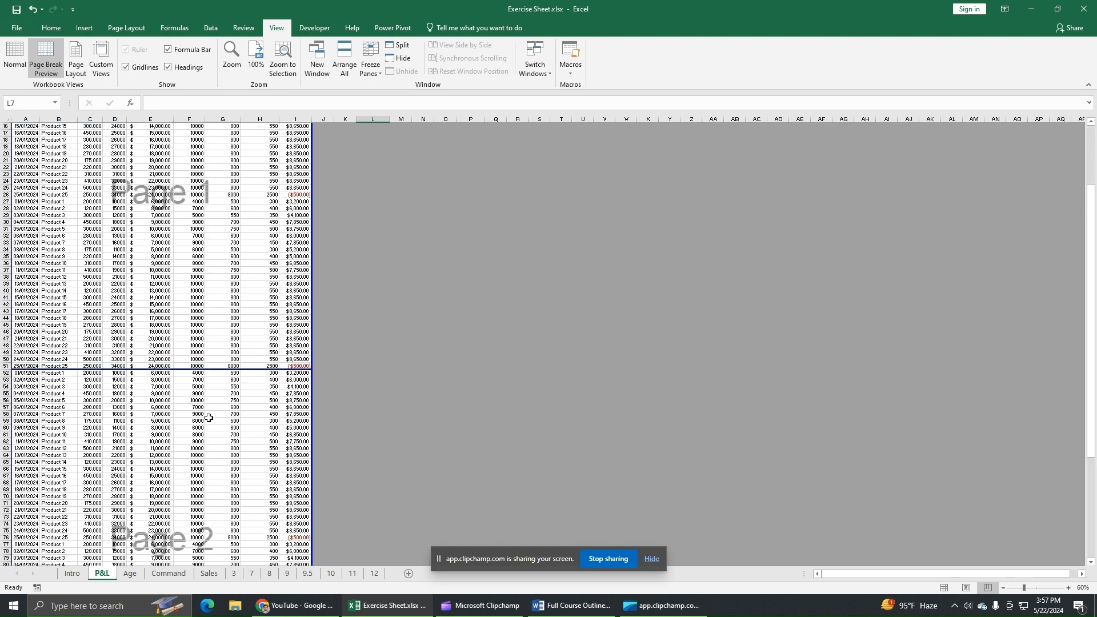
pyautogui.scroll(-8, 210, 418)
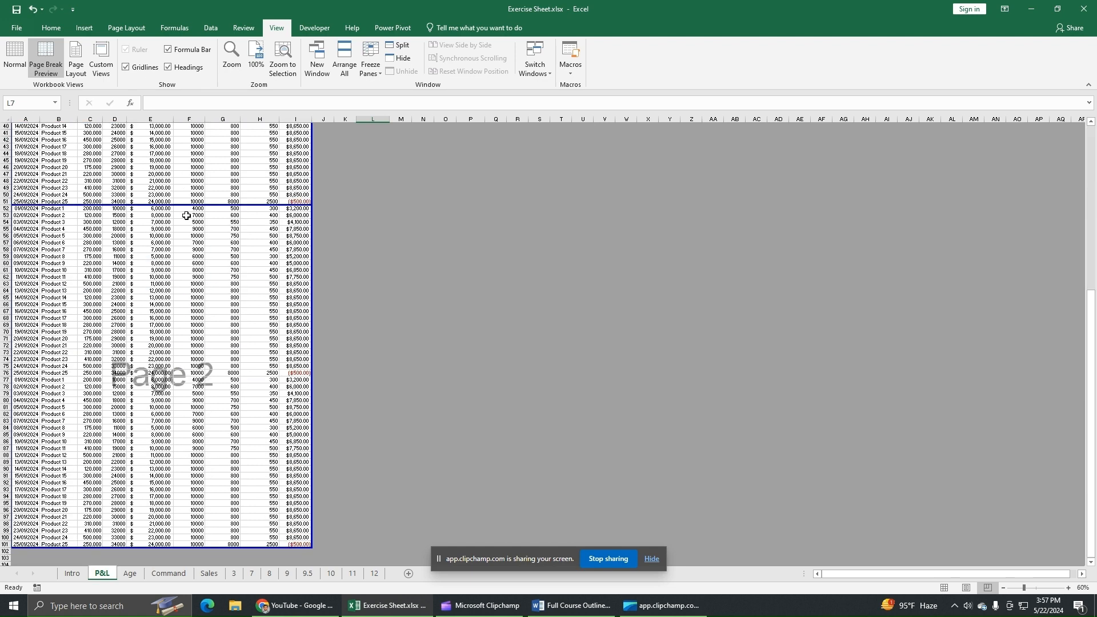
pyautogui.moveTo(174, 402); pyautogui.dragTo(172, 548)
pyautogui.scroll(13, 257, 420)
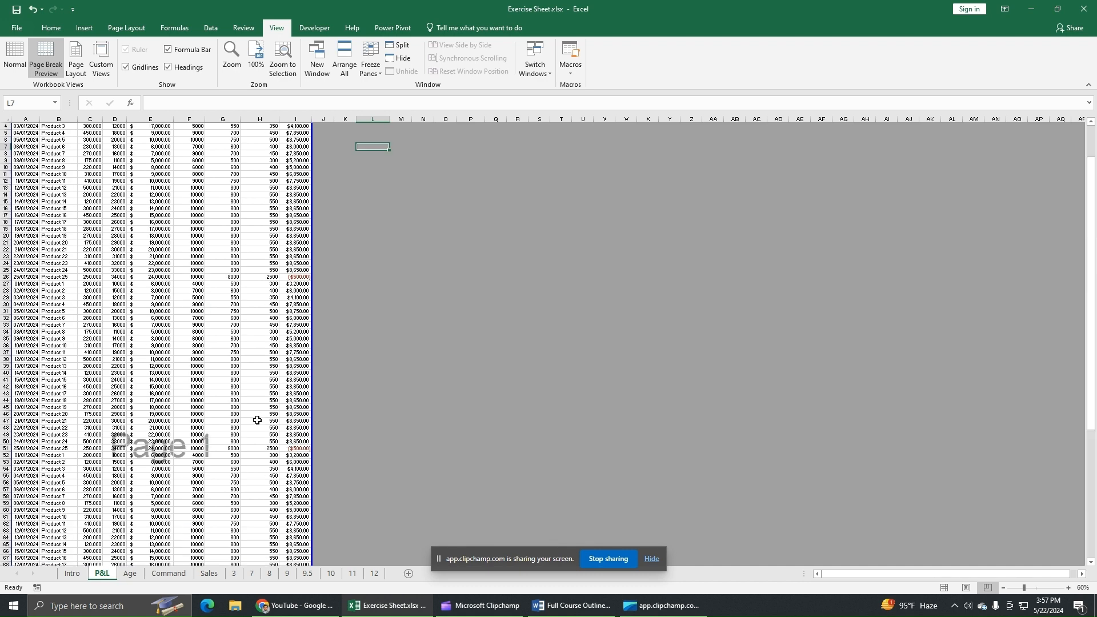
pyautogui.scroll(-14, 257, 420)
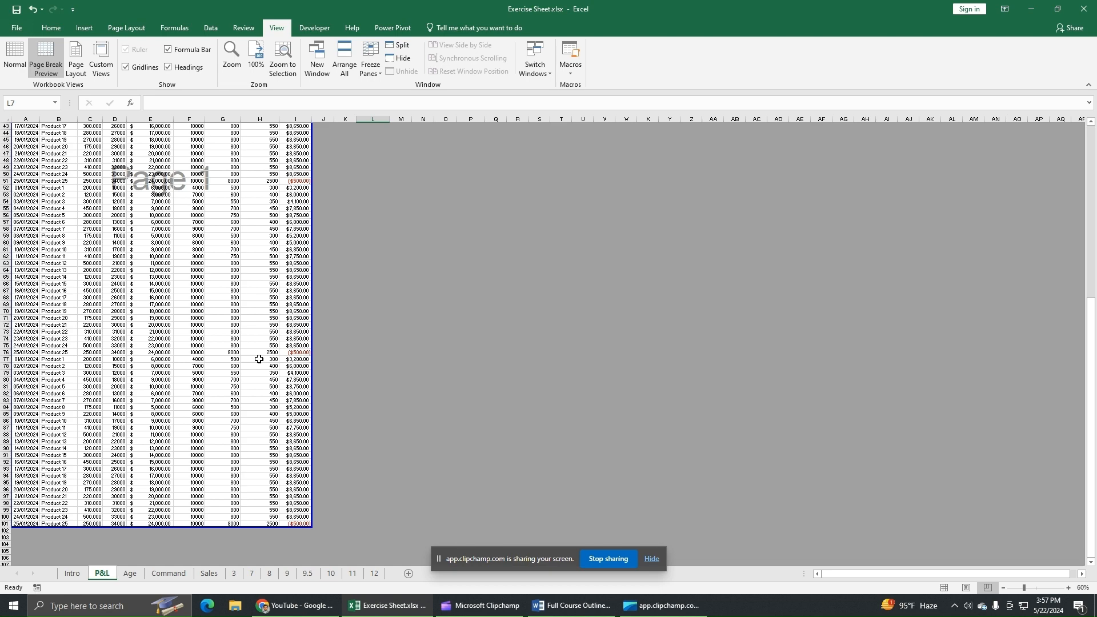
# - Check in the print preview how the P&L data fits on the page and return to the worksheet
pyautogui.click(17, 27)
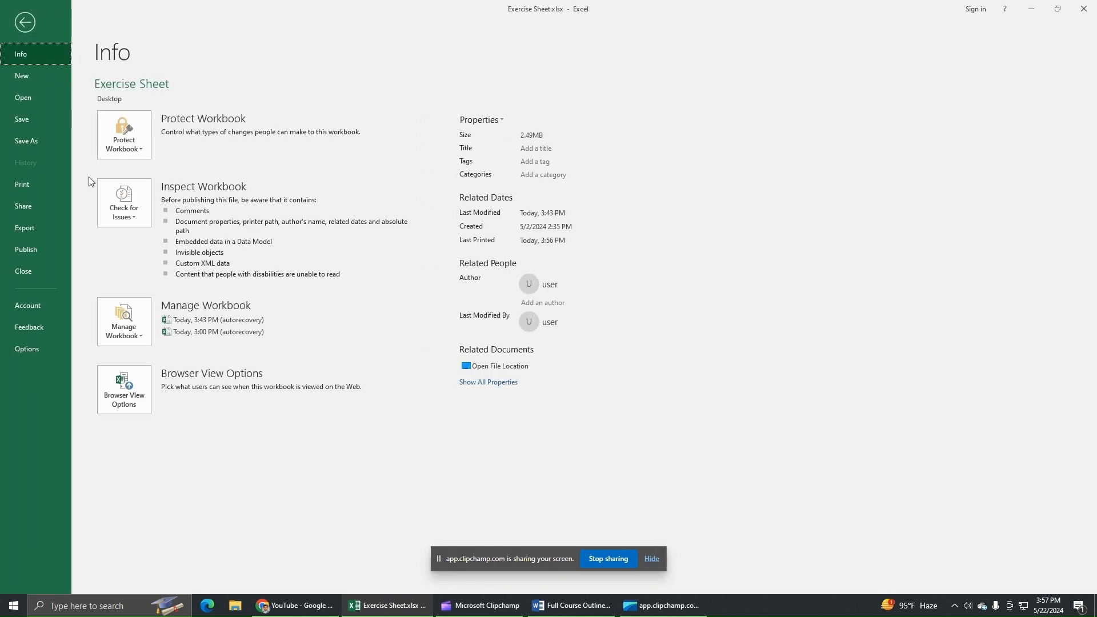
pyautogui.click(43, 187)
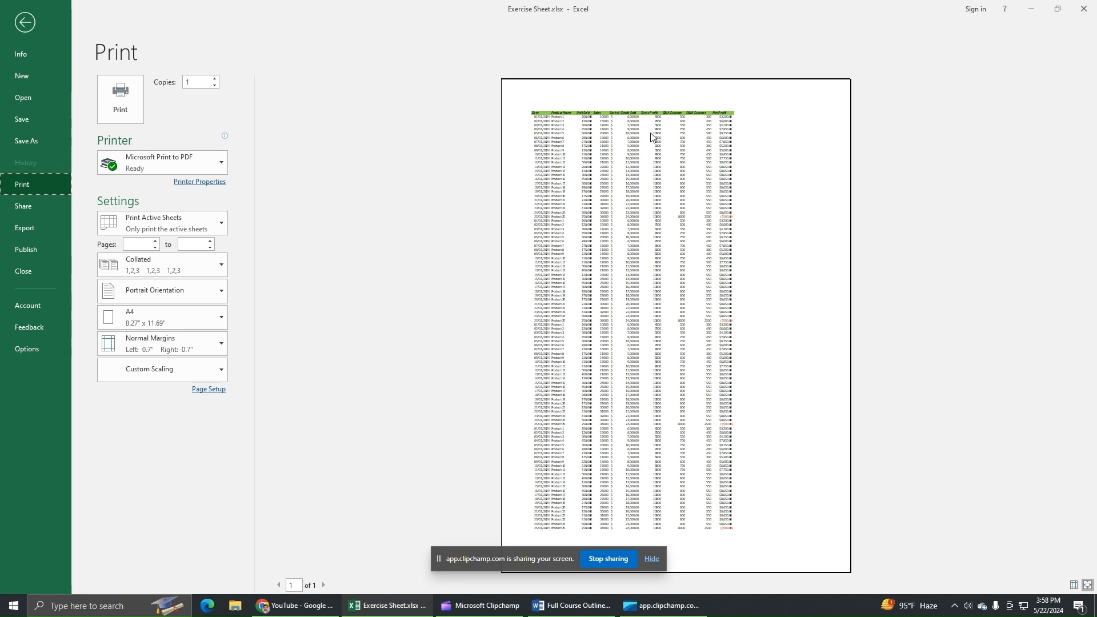
pyautogui.click(33, 24)
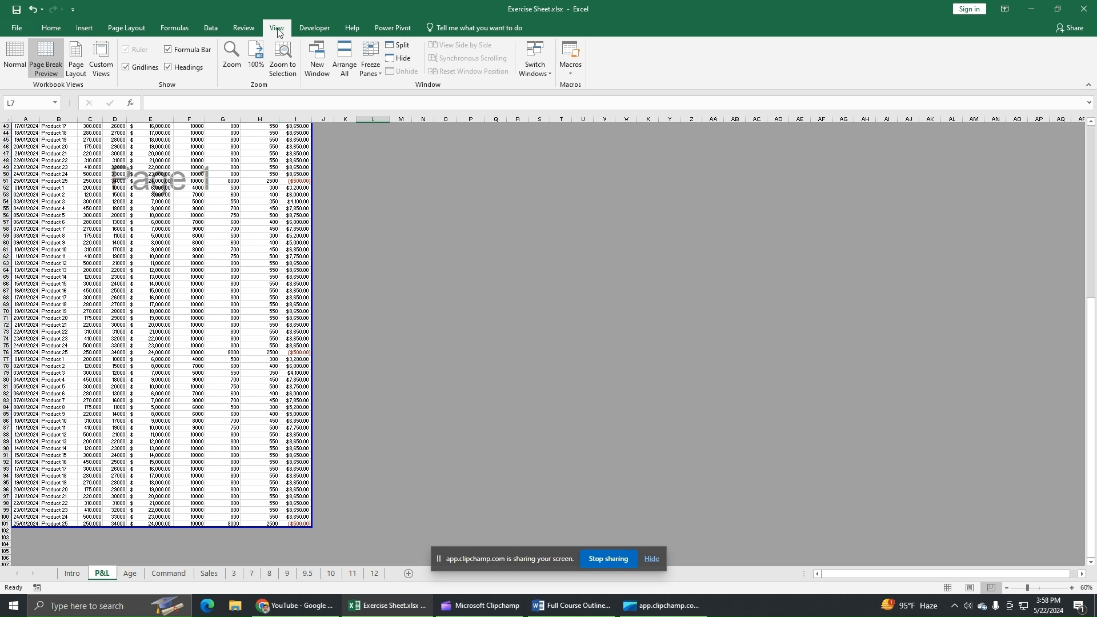
# - Return the P&L sheet to Normal view, and hide the worksheet gridlines and show them again
pyautogui.click(14, 57)
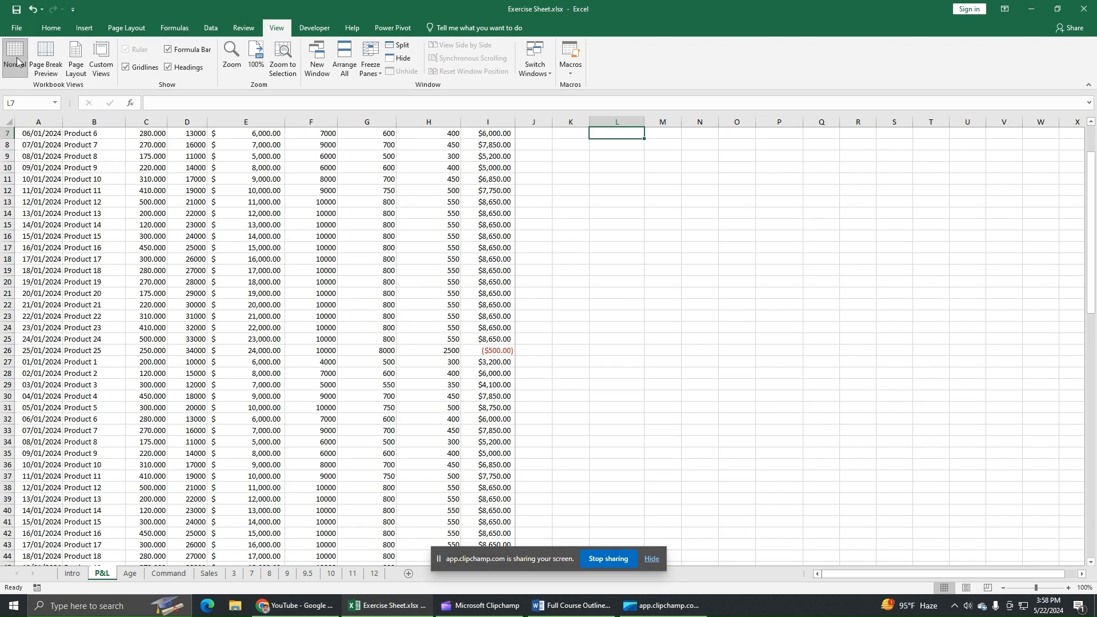
pyautogui.click(118, 29)
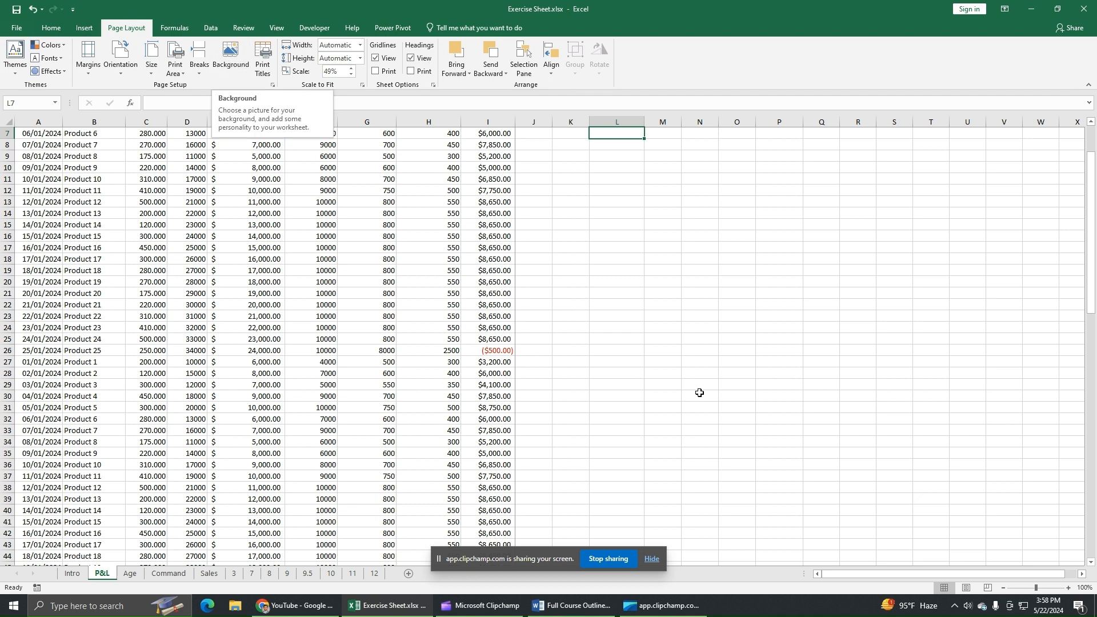
pyautogui.scroll(2, 696, 375)
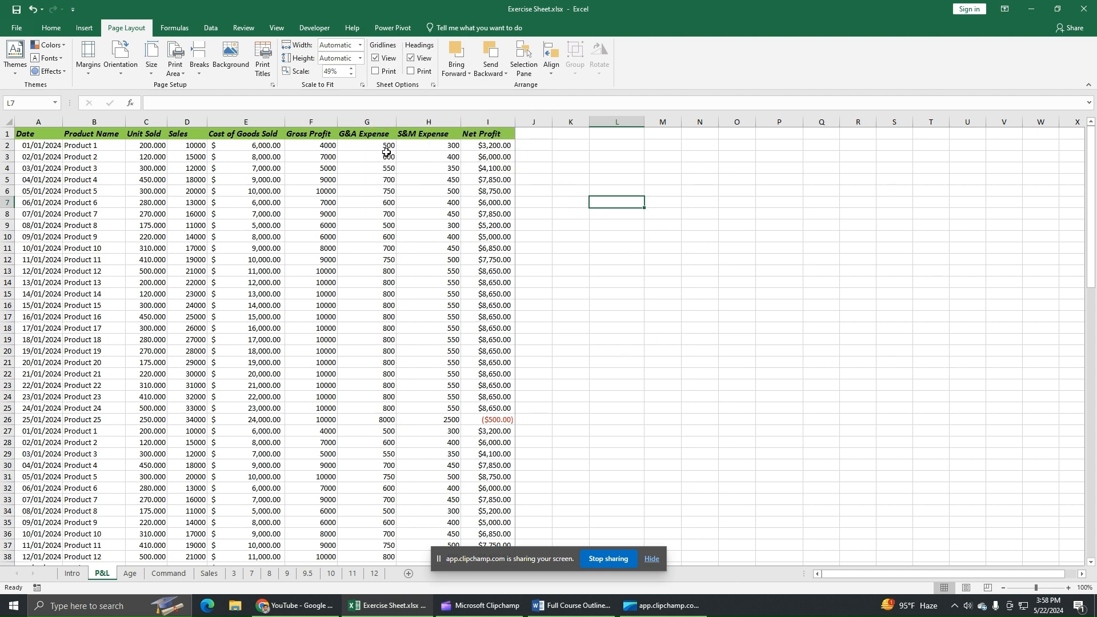
pyautogui.click(376, 58)
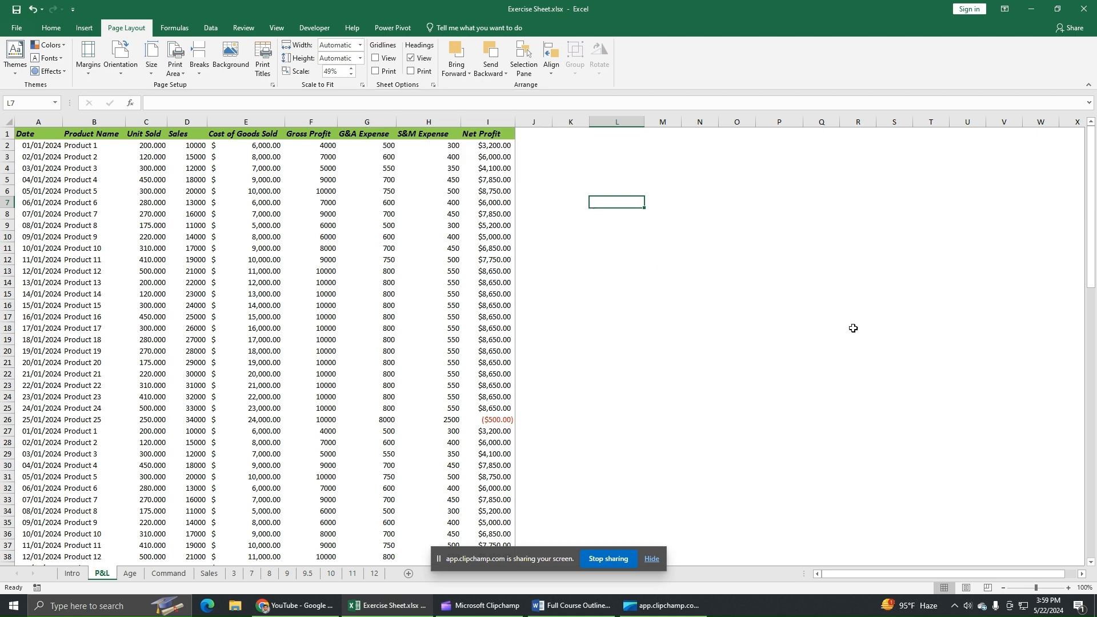
pyautogui.click(375, 57)
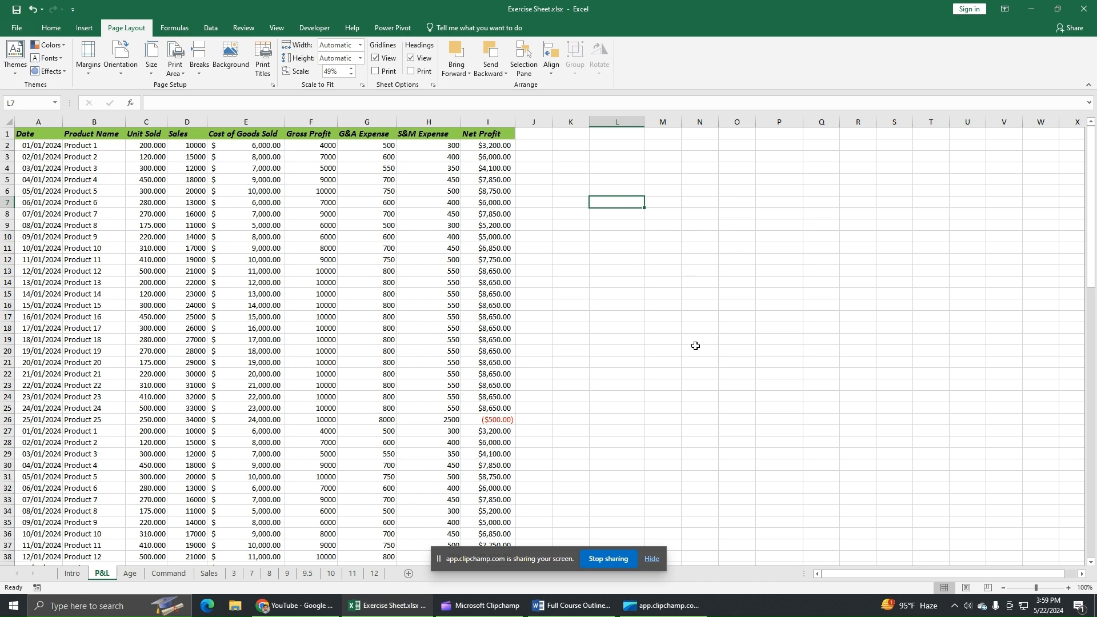
# - Check the print preview for gridlines around the P&L data and return to the worksheet
pyautogui.click(21, 27)
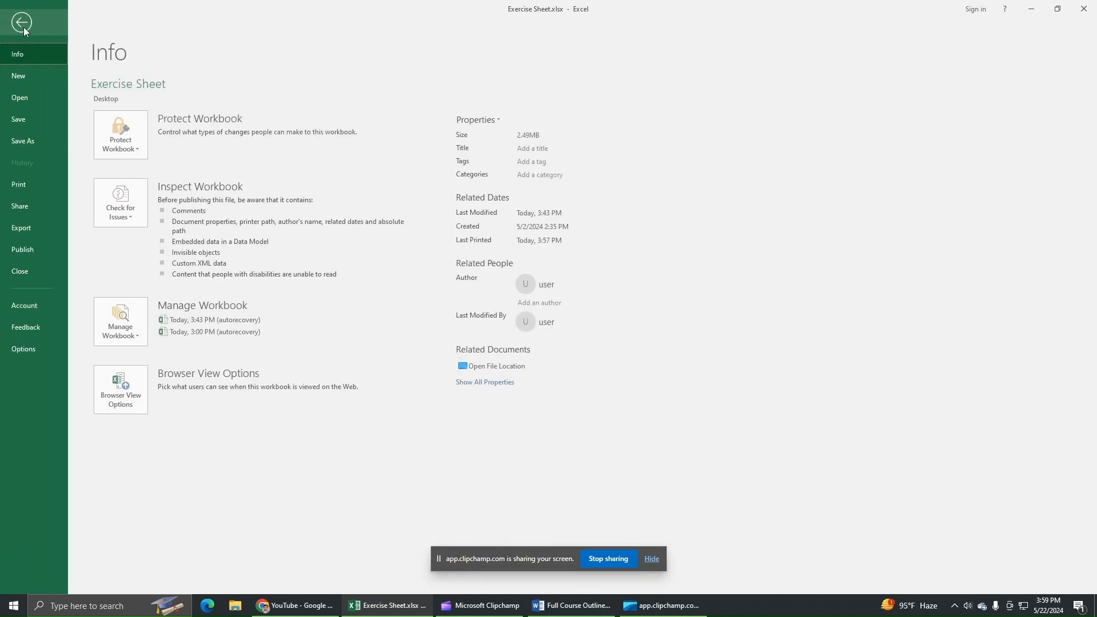
pyautogui.click(21, 186)
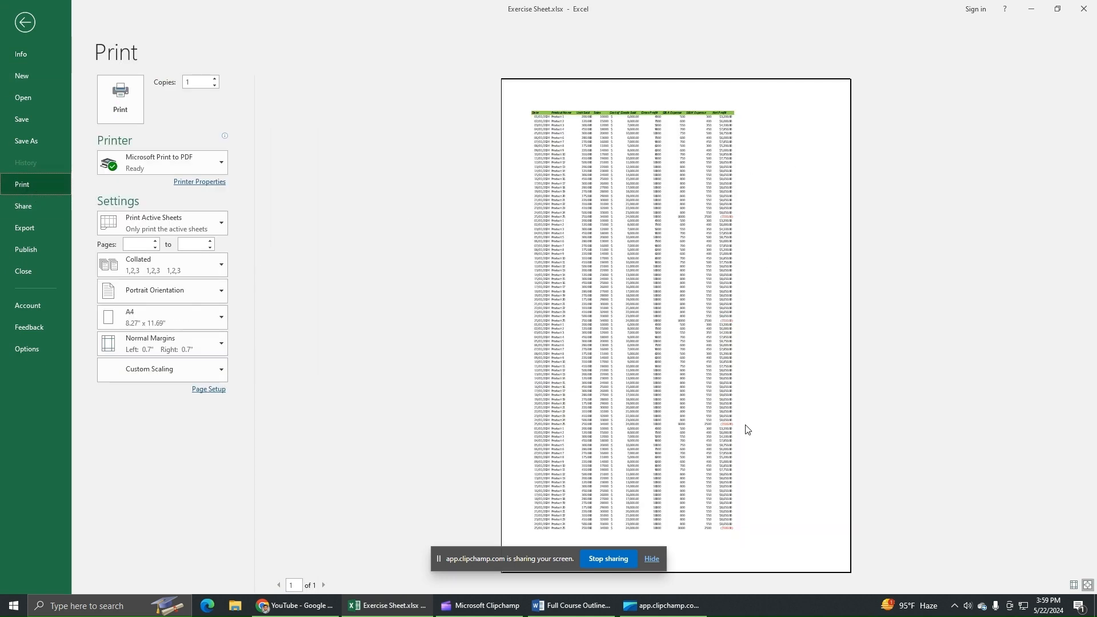
pyautogui.click(26, 23)
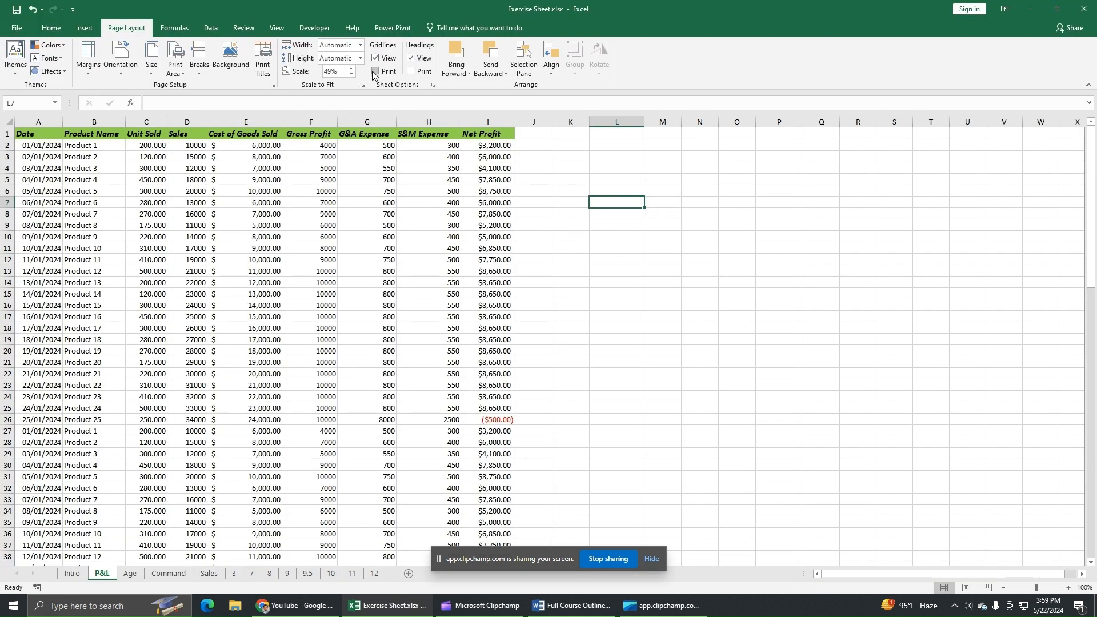
# - Turn on gridline printing for the P&L sheet, check it in the print preview, and turn it off again in the worksheet
pyautogui.click(374, 71)
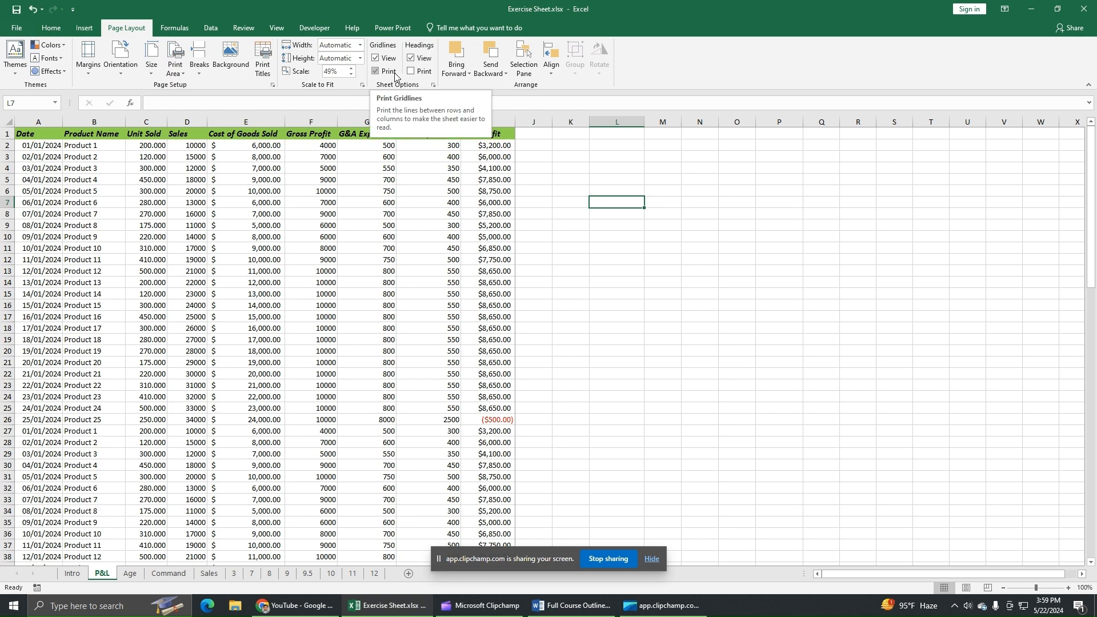
pyautogui.click(22, 27)
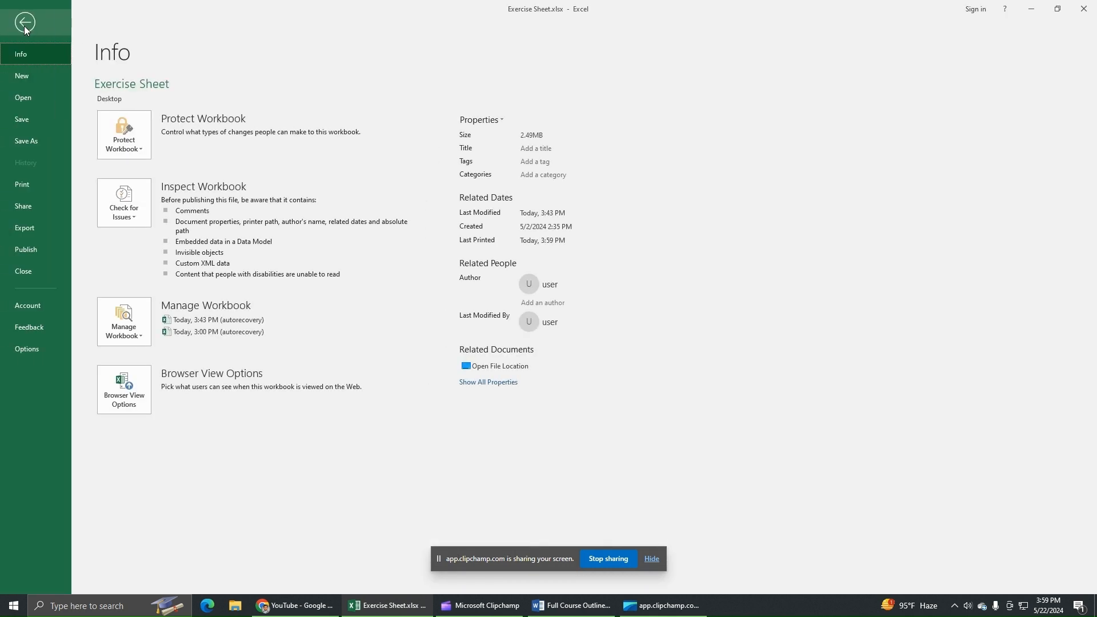
pyautogui.click(39, 186)
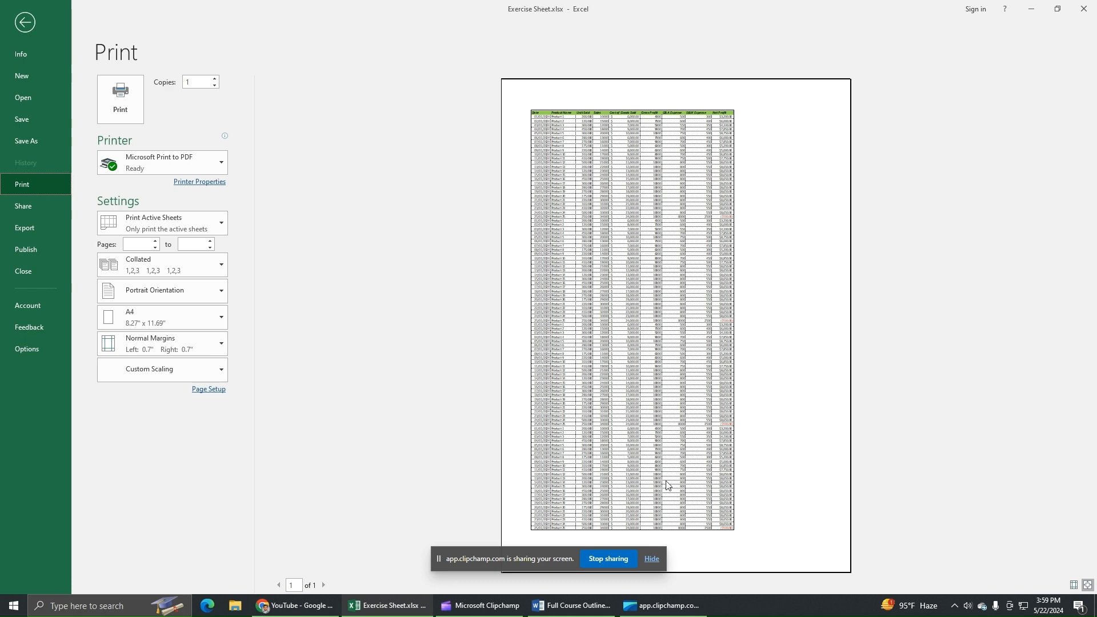
pyautogui.click(22, 23)
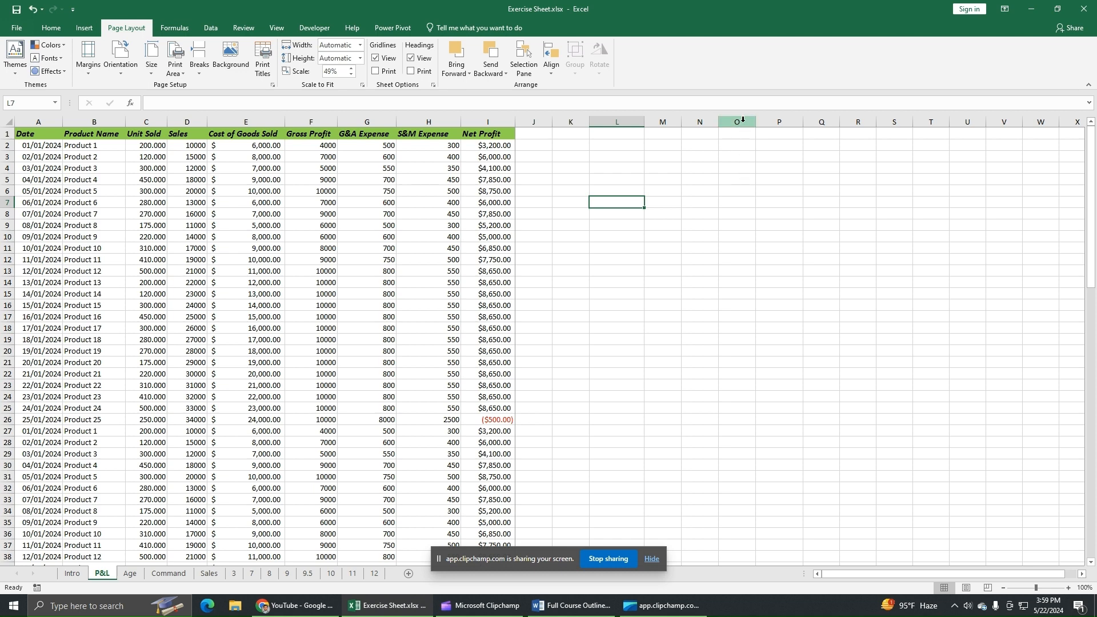
# - Select rows 9 and 27 by their row headings, hide the row and column headings, and show them again
pyautogui.click(3, 224)
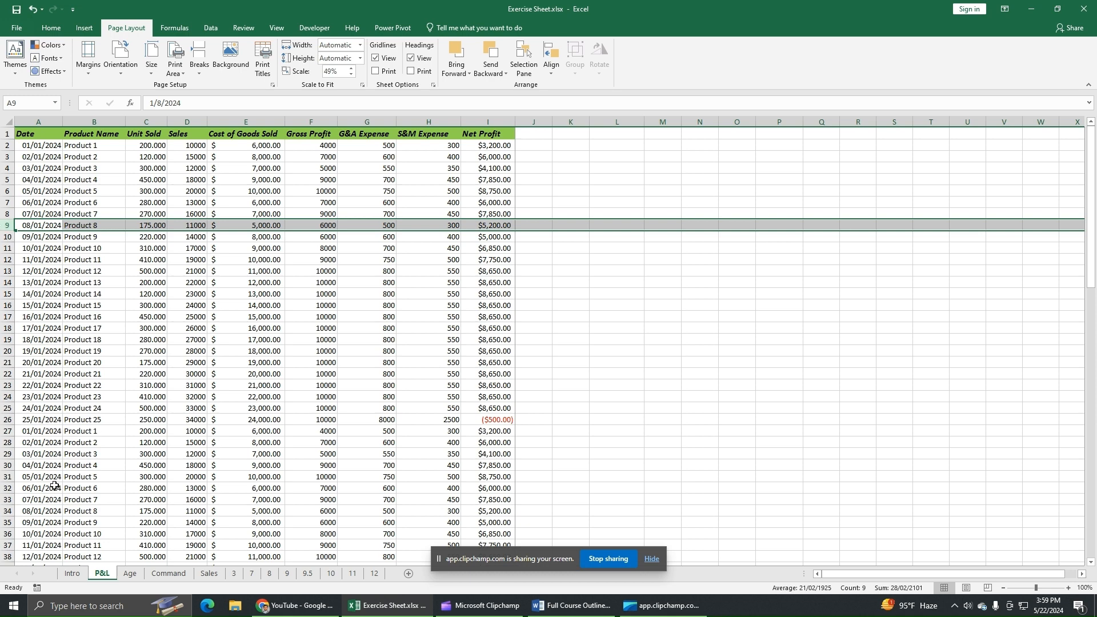
pyautogui.click(4, 430)
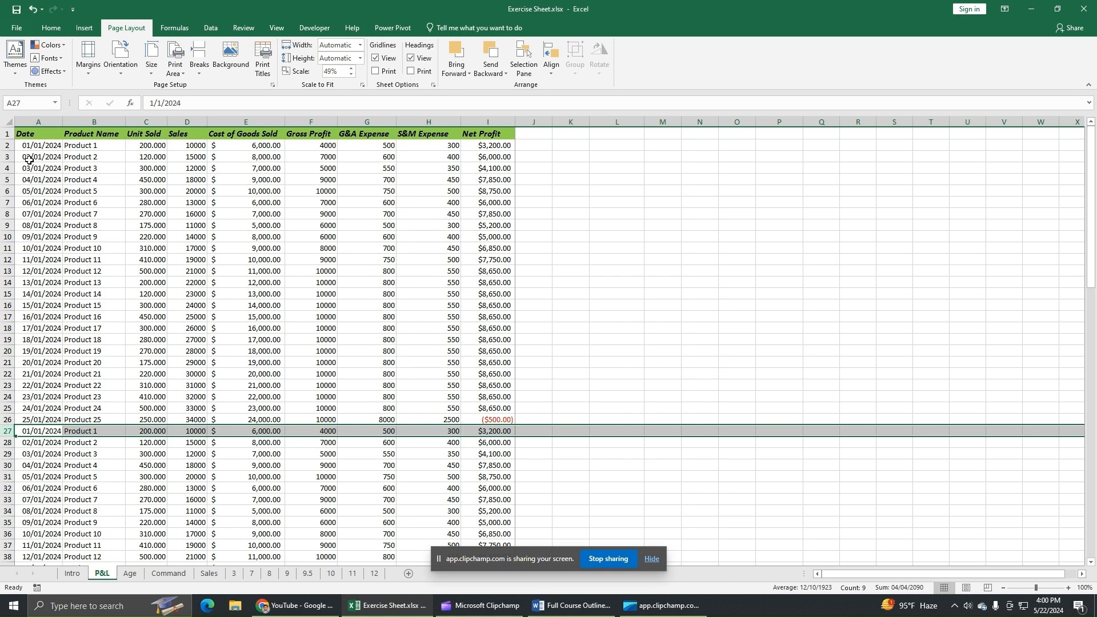
pyautogui.click(410, 60)
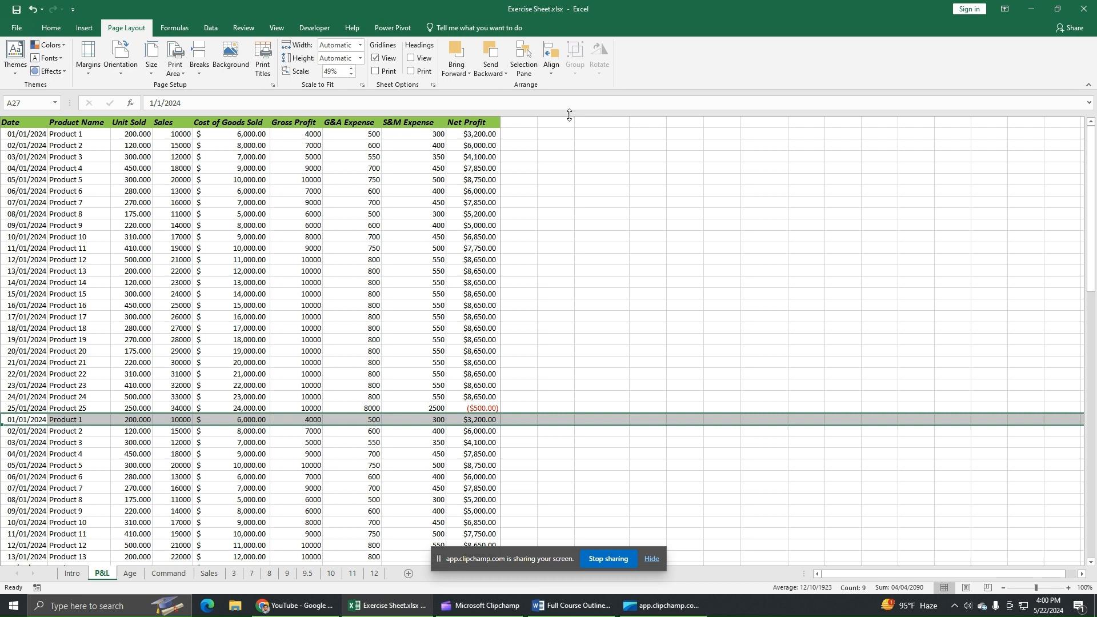
pyautogui.click(410, 58)
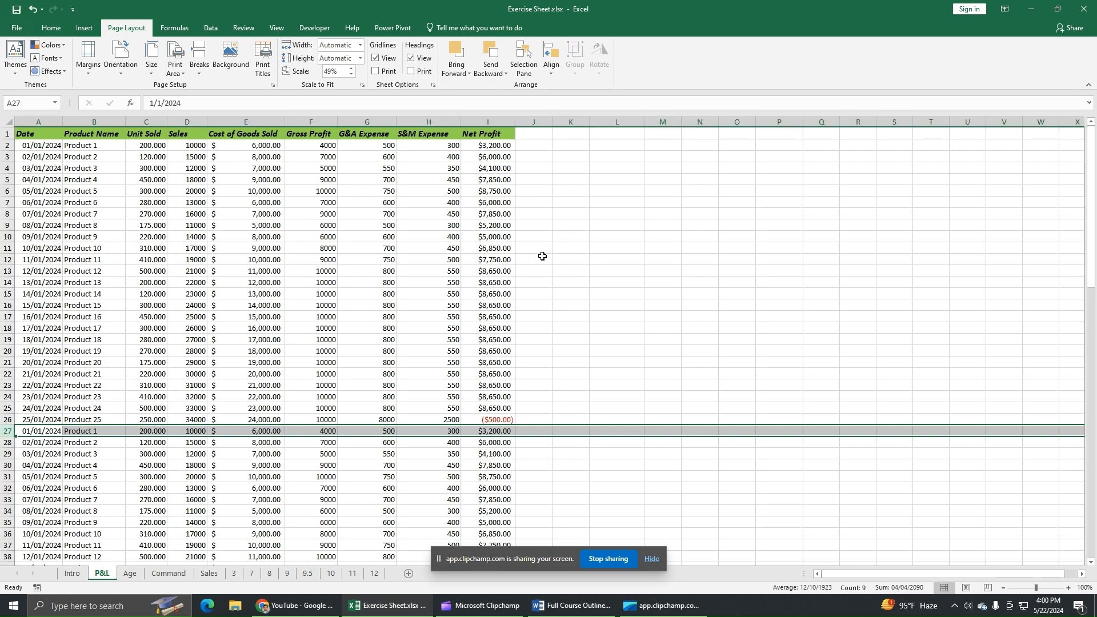
pyautogui.click(620, 281)
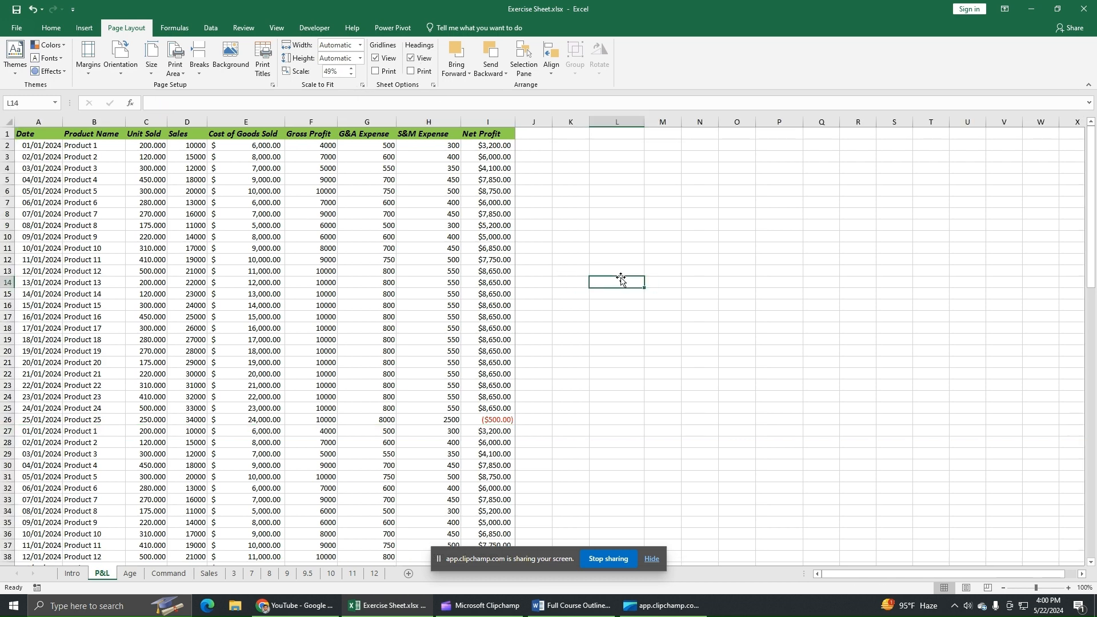
# - Check the print preview for row and column headings and return to the worksheet
pyautogui.click(24, 29)
pyautogui.click(33, 184)
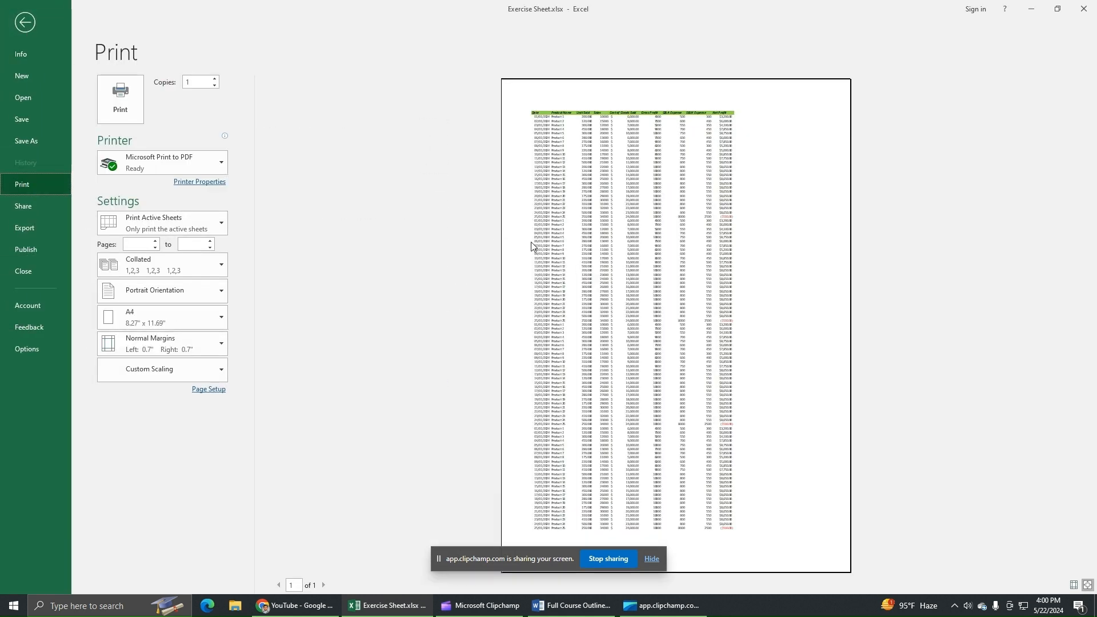
pyautogui.click(25, 22)
# - Turn on printing of the row and column headings, check it in the print preview, and turn it off again
pyautogui.click(411, 71)
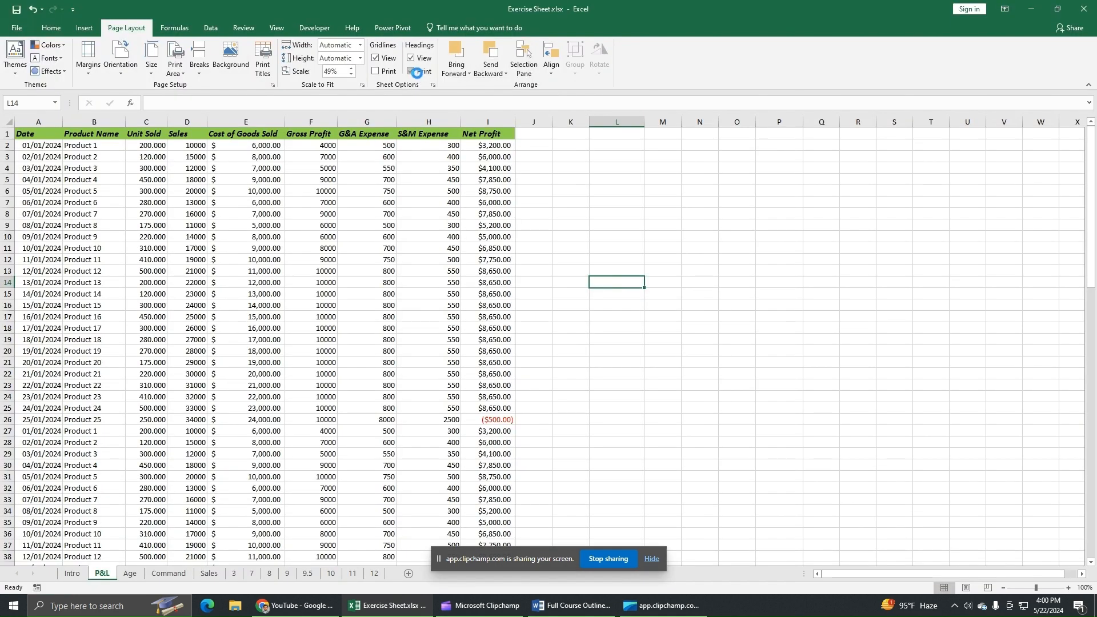
pyautogui.click(25, 32)
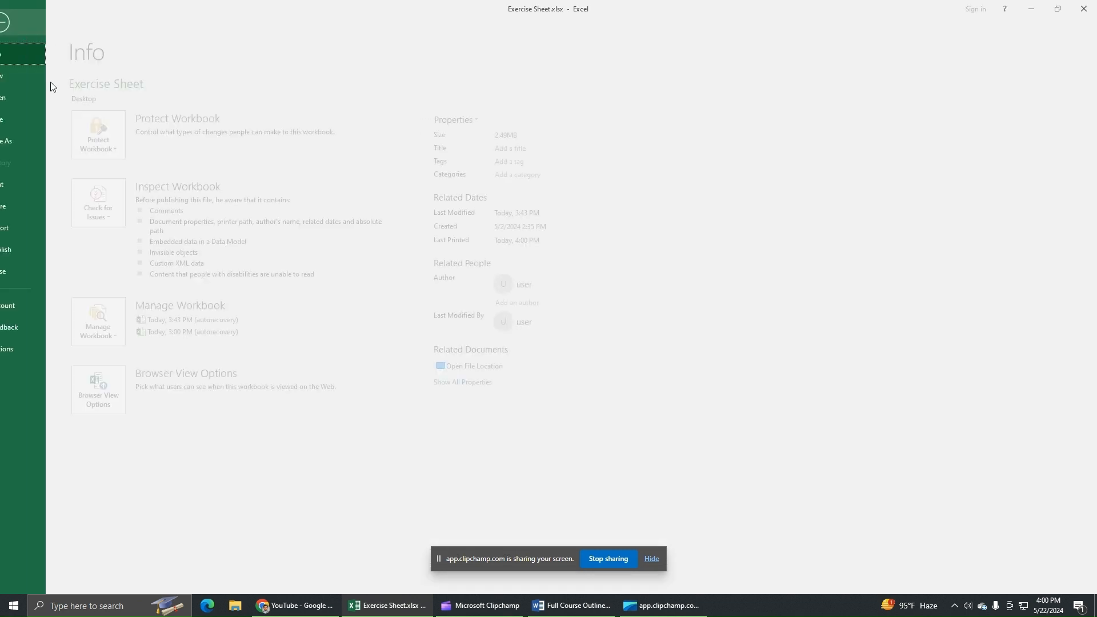
pyautogui.click(29, 185)
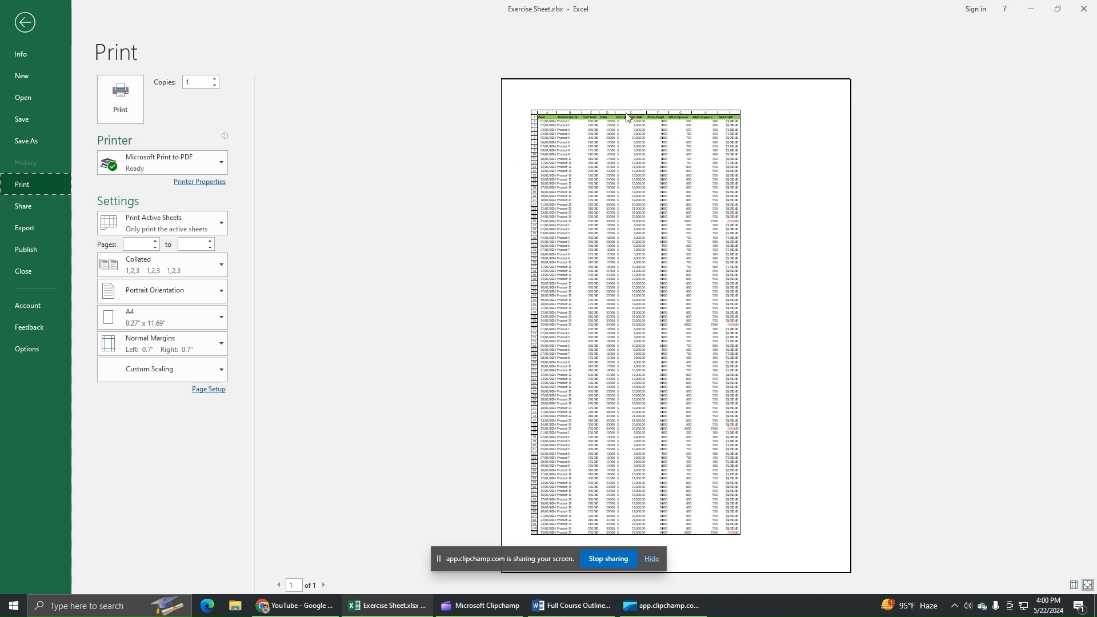
pyautogui.click(23, 23)
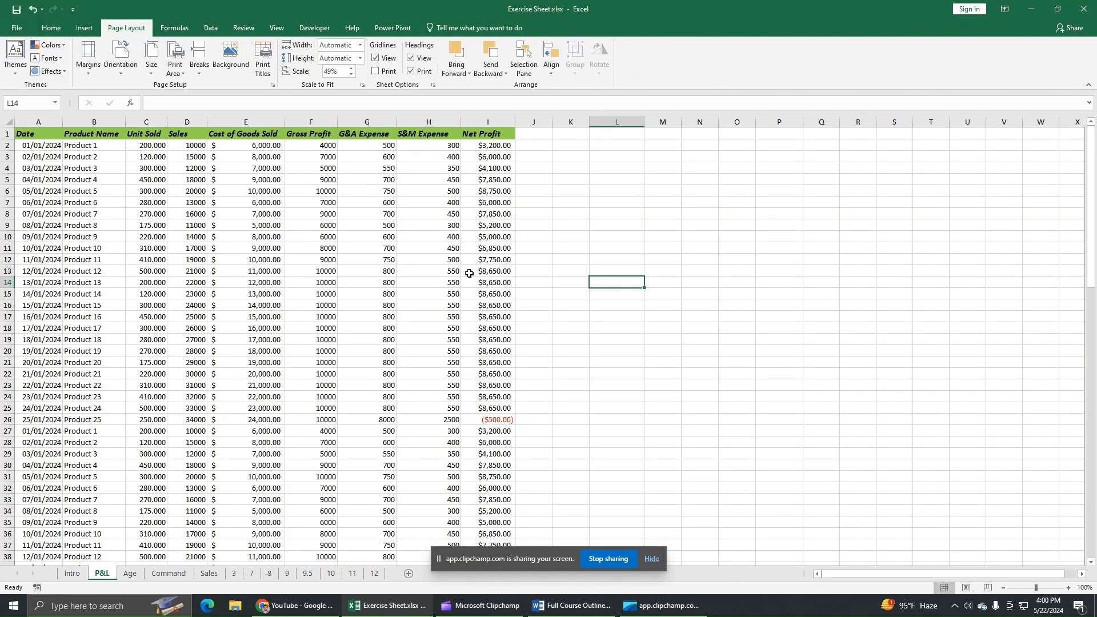
pyautogui.click(410, 71)
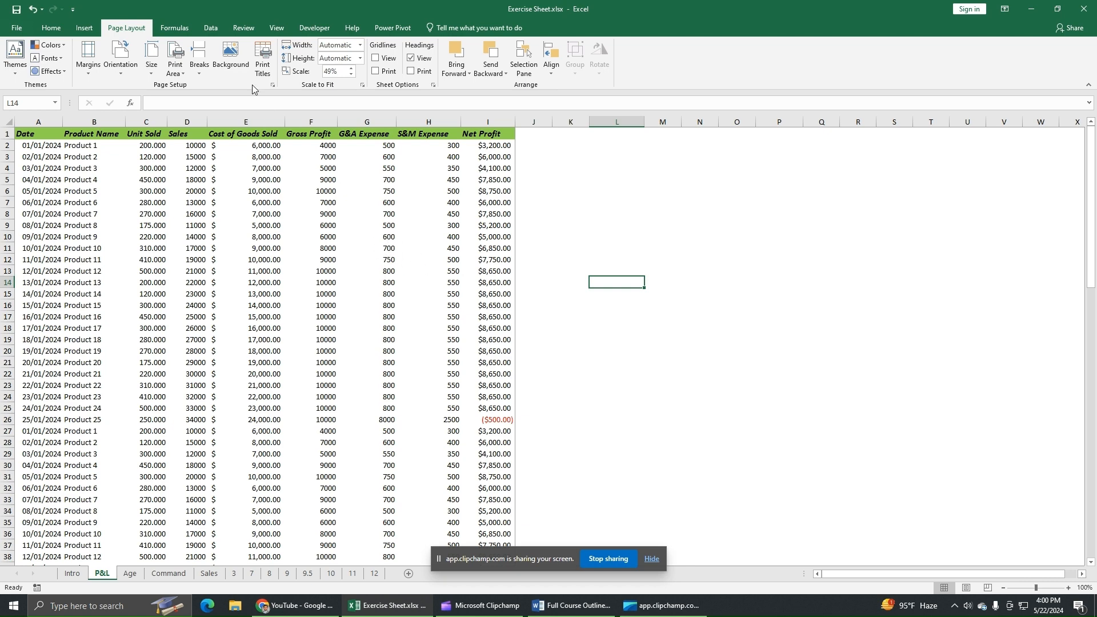
# - Set the picture download.png from the Desktop folder as the P&L sheet's background, working offline
pyautogui.click(231, 60)
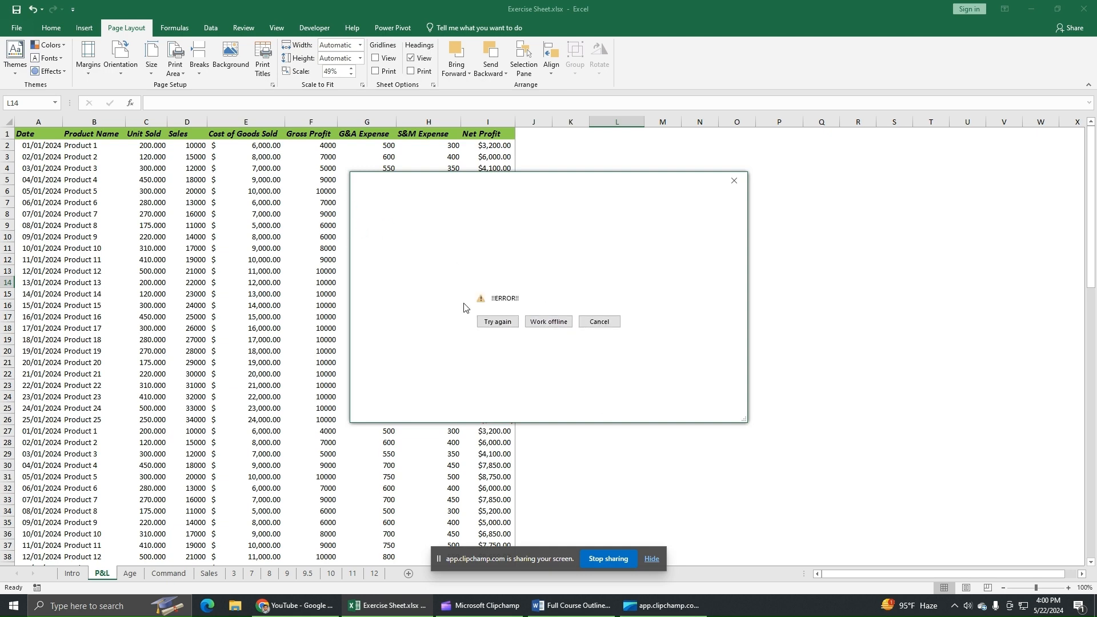
pyautogui.click(734, 181)
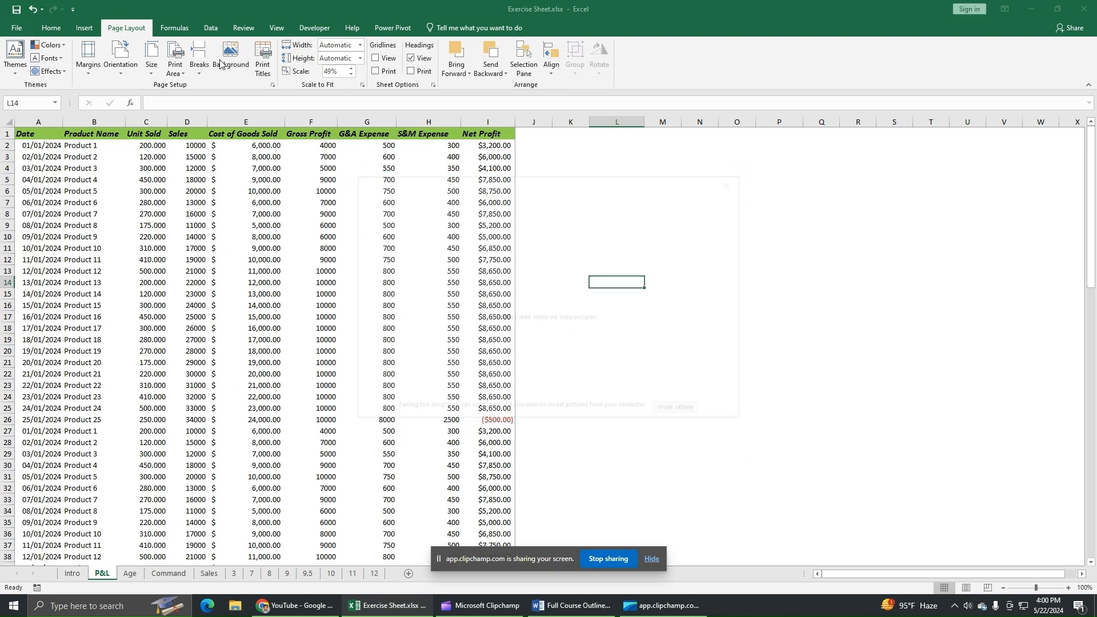
pyautogui.click(547, 324)
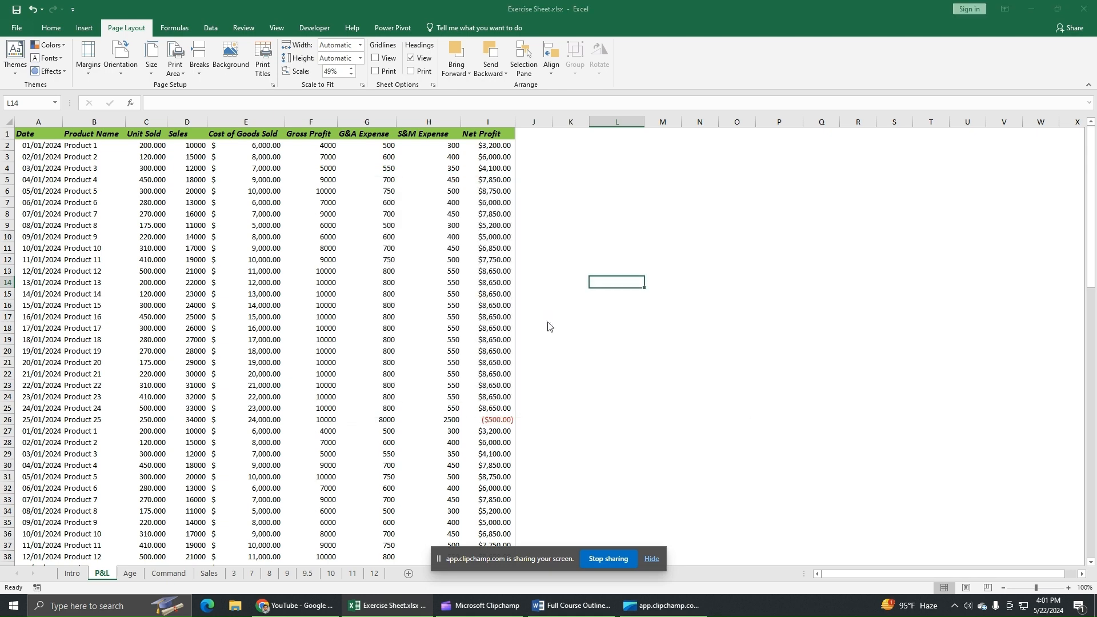
pyautogui.click(60, 108)
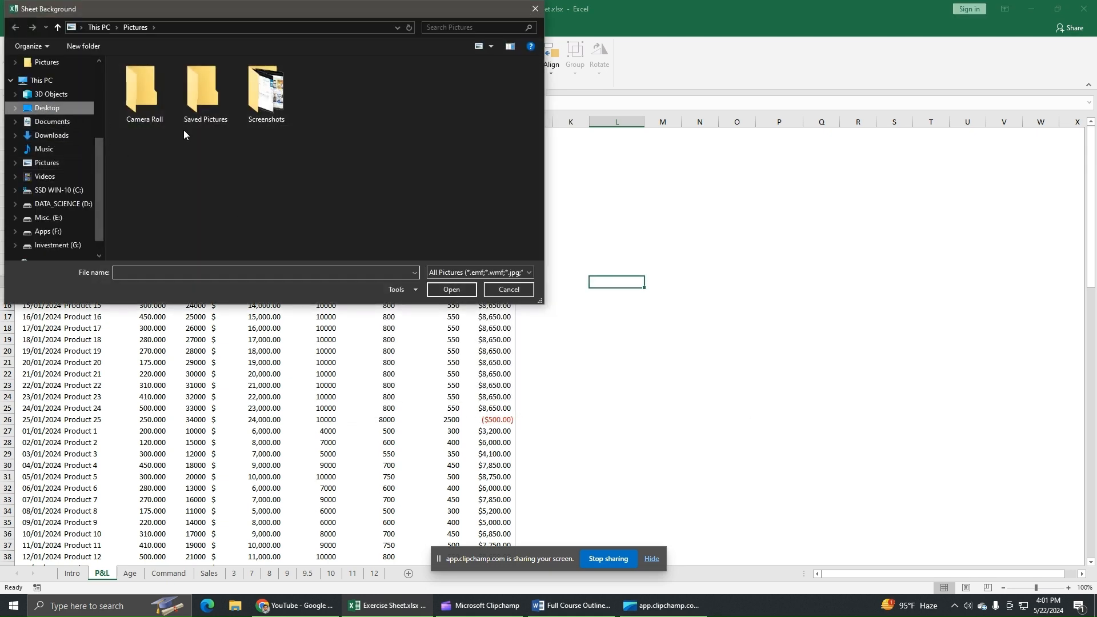
pyautogui.scroll(-2, 465, 139)
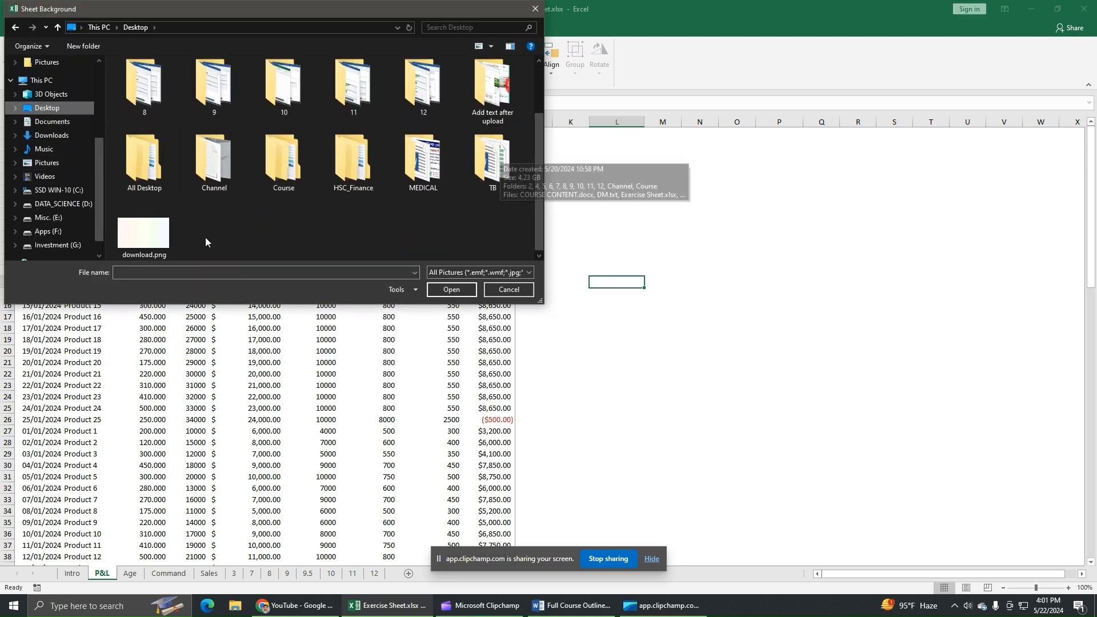
pyautogui.click(152, 236)
pyautogui.doubleClick(152, 236)
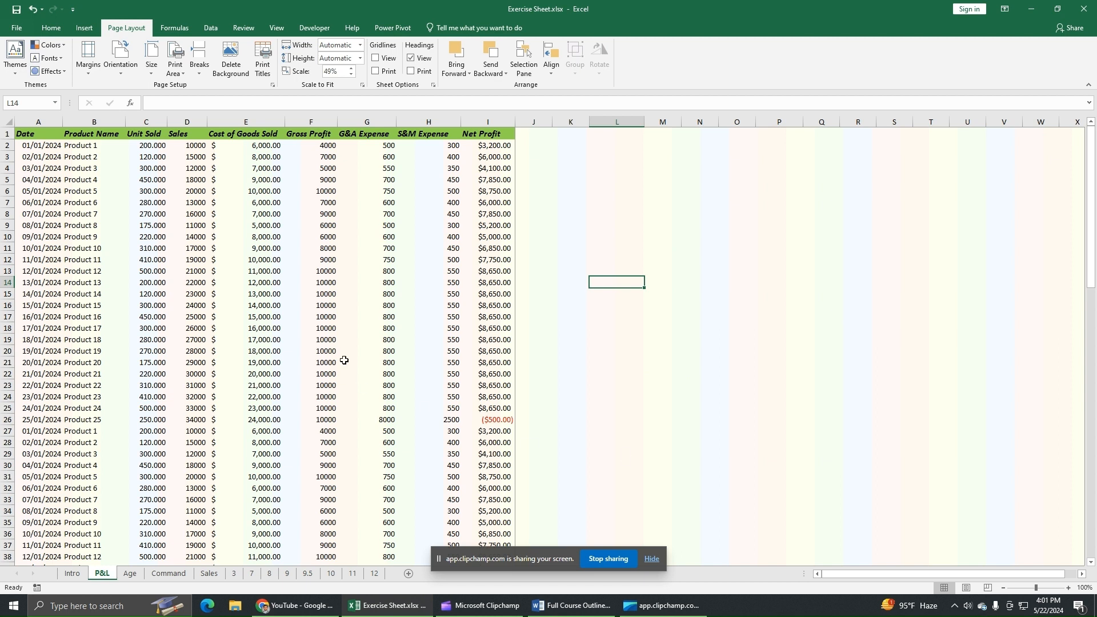
# - Show the worksheet gridlines and delete the sheet's background picture, undoing the deletion once before deleting it again
pyautogui.click(375, 58)
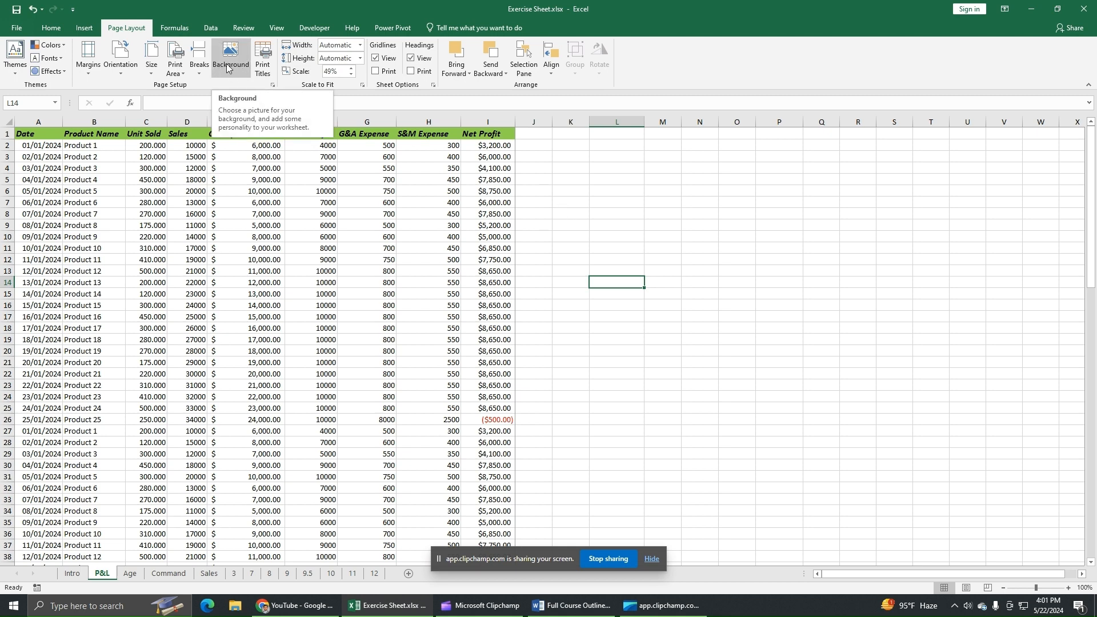
pyautogui.click(32, 10)
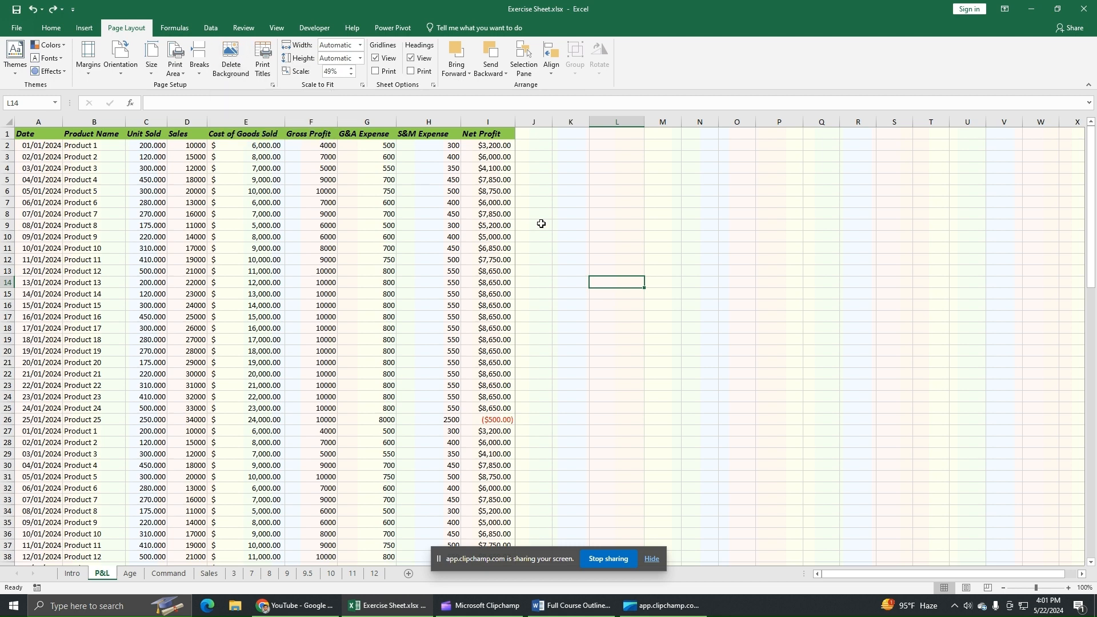
pyautogui.click(234, 73)
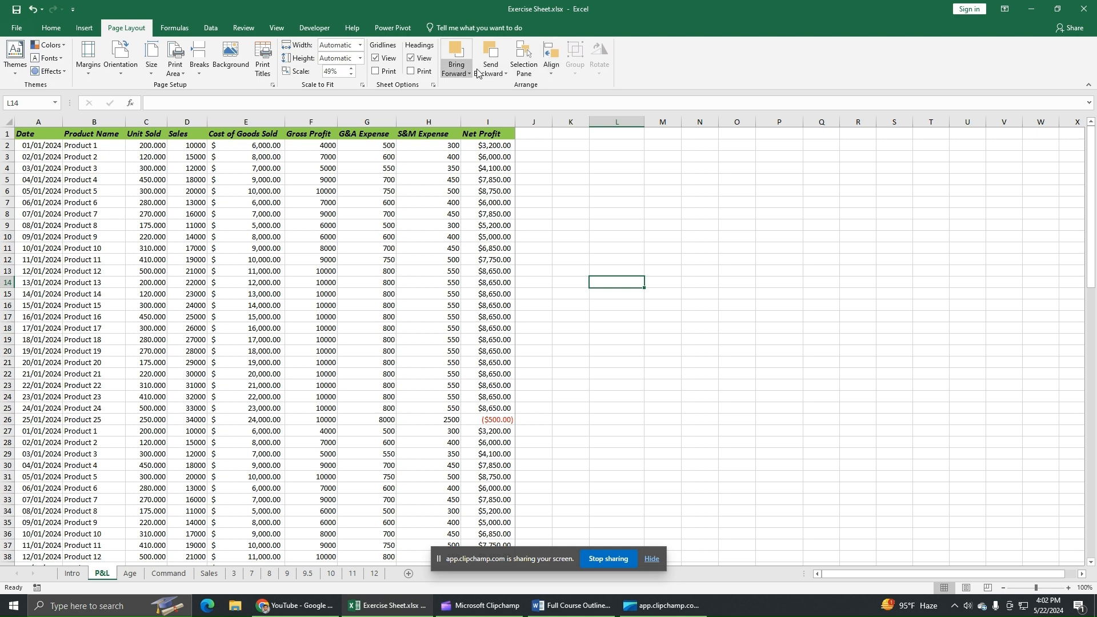
# - Draw a rectangle about 1.09" high and 3.41" wide in the empty cells around K5:O10
pyautogui.click(85, 29)
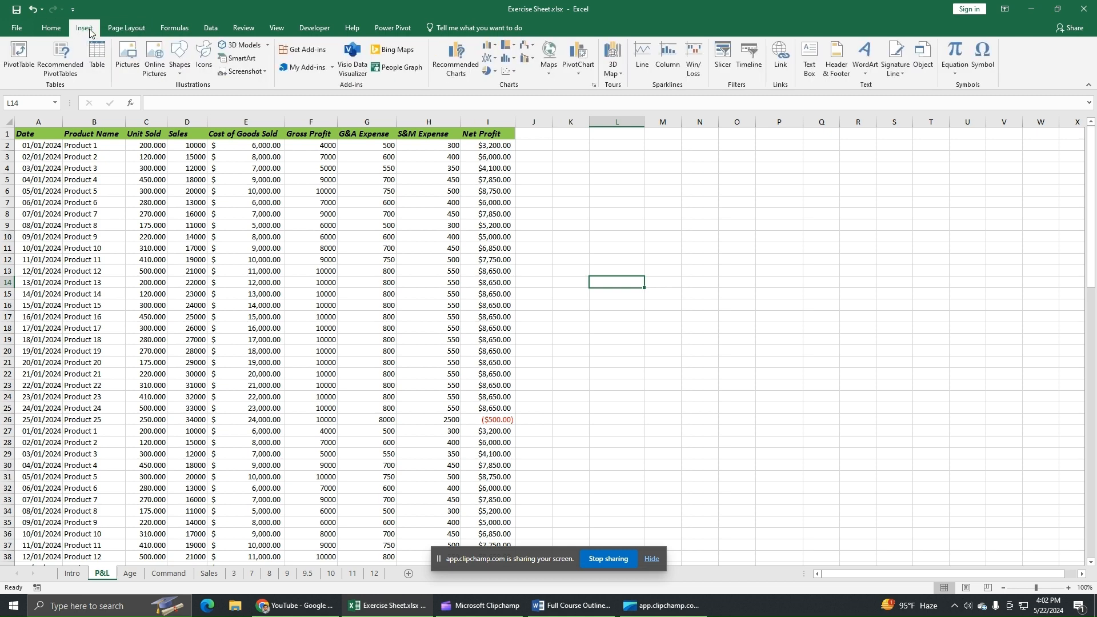
pyautogui.click(184, 64)
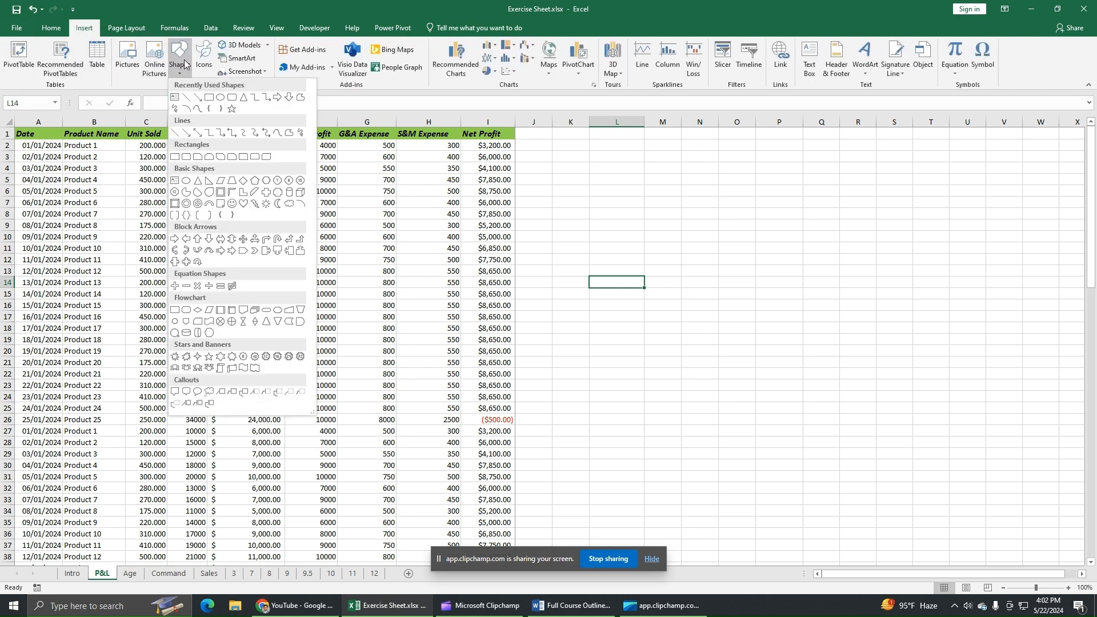
pyautogui.click(209, 97)
pyautogui.moveTo(565, 176); pyautogui.dragTo(752, 236)
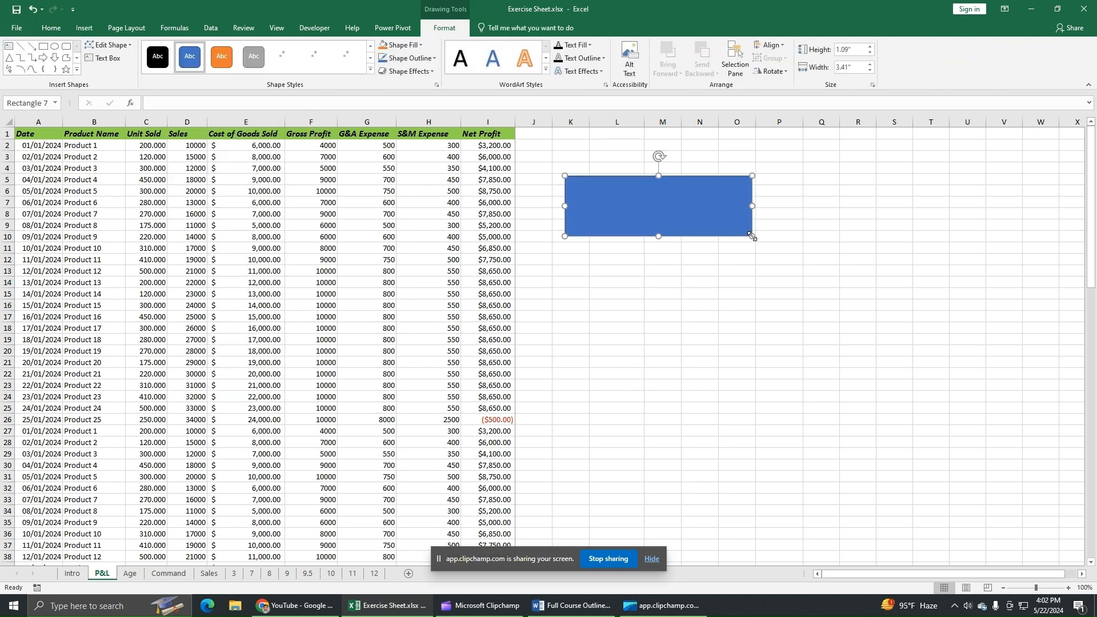
# - Draw an oval about 1.25" high and 3.54" wide overlapping the rectangle's lower-right corner, and give it the green shape style
pyautogui.click(54, 46)
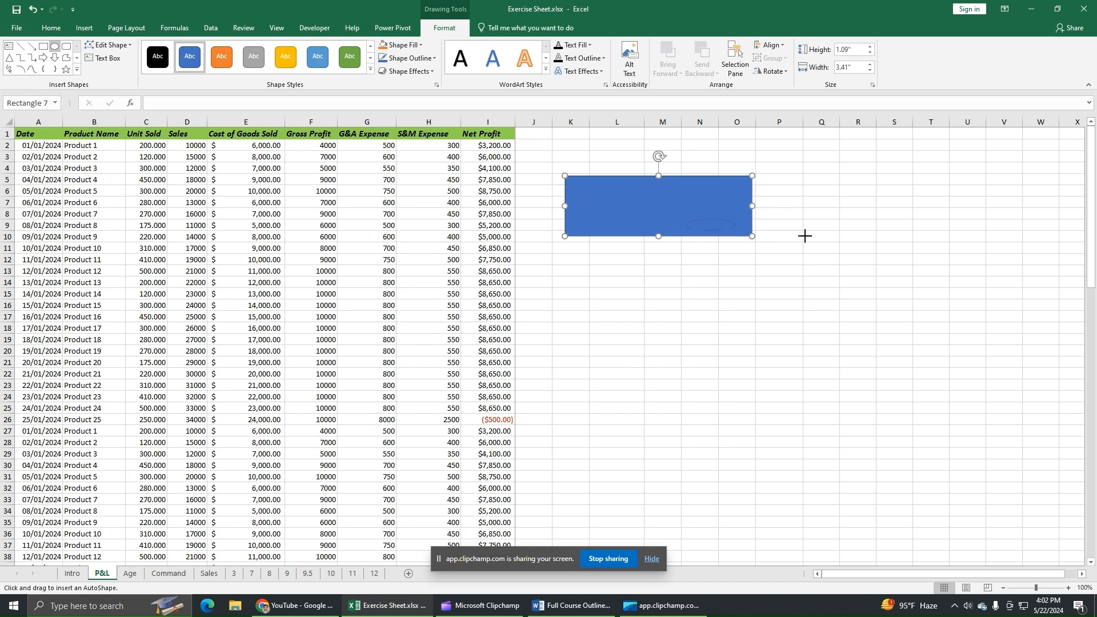
pyautogui.moveTo(686, 218); pyautogui.dragTo(881, 288)
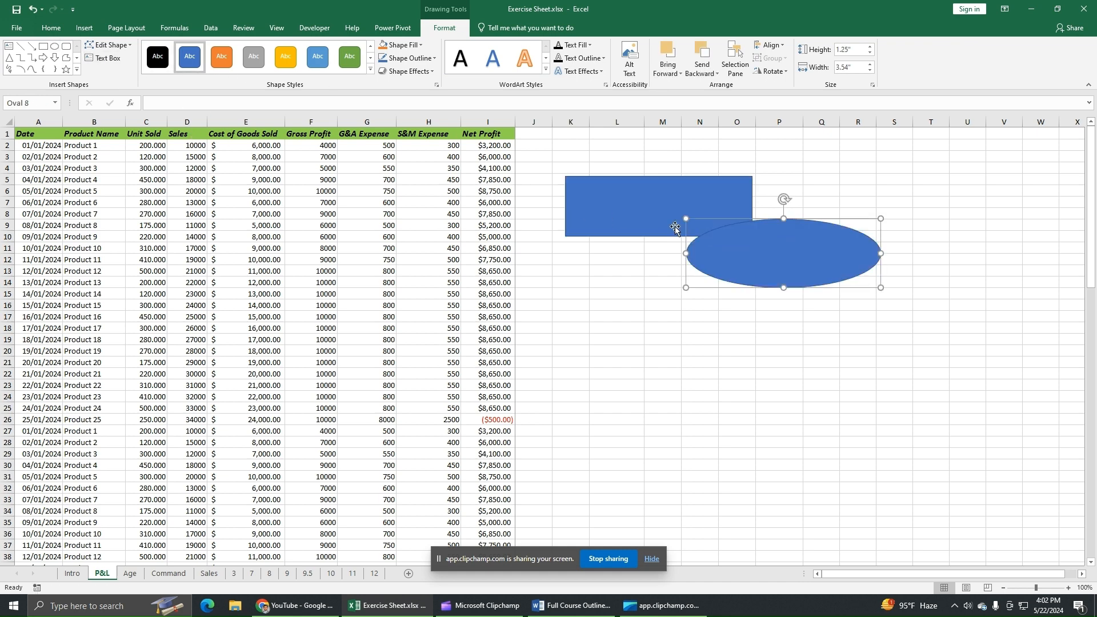
pyautogui.click(350, 56)
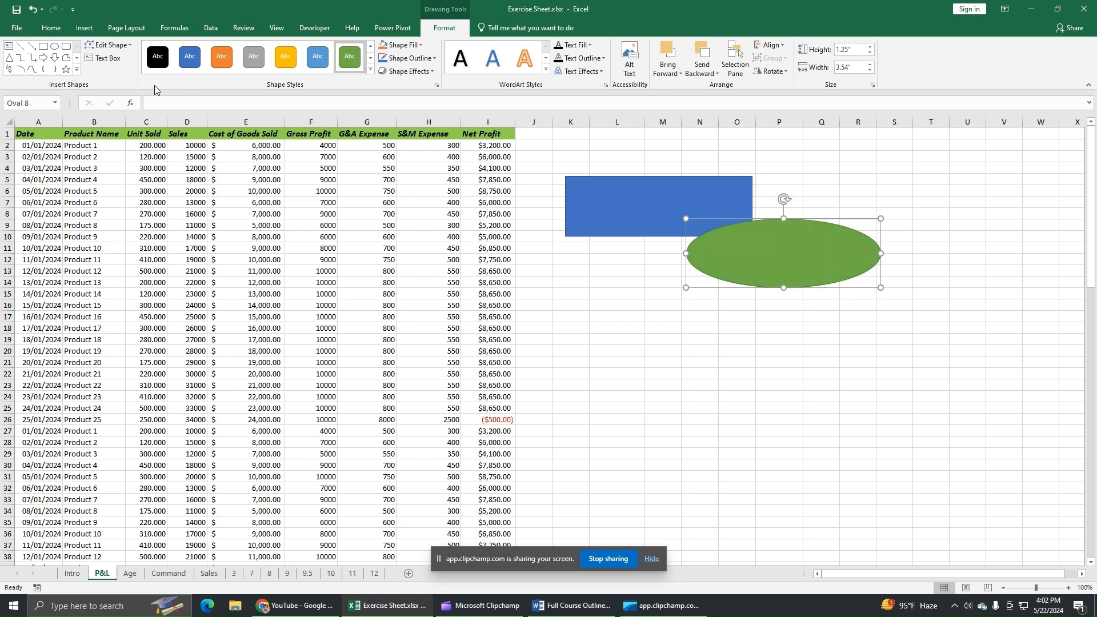
# - Draw a small isosceles triangle about 0.46" high and 0.3" wide, style it orange, and move it inside the blue rectangle
pyautogui.click(9, 57)
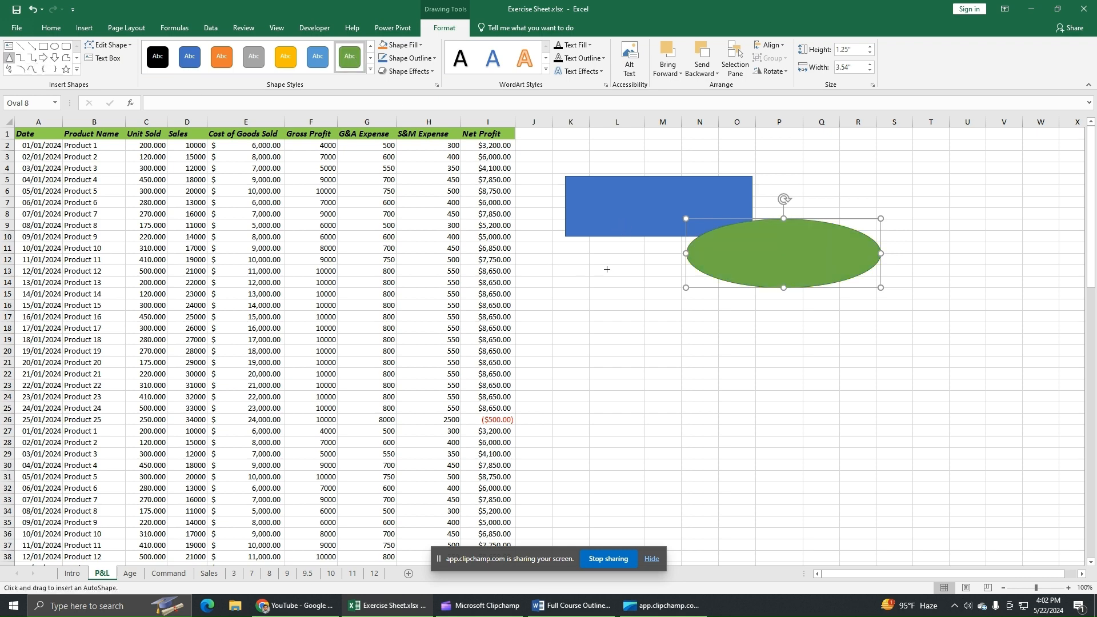
pyautogui.moveTo(621, 214); pyautogui.dragTo(604, 240)
pyautogui.click(214, 63)
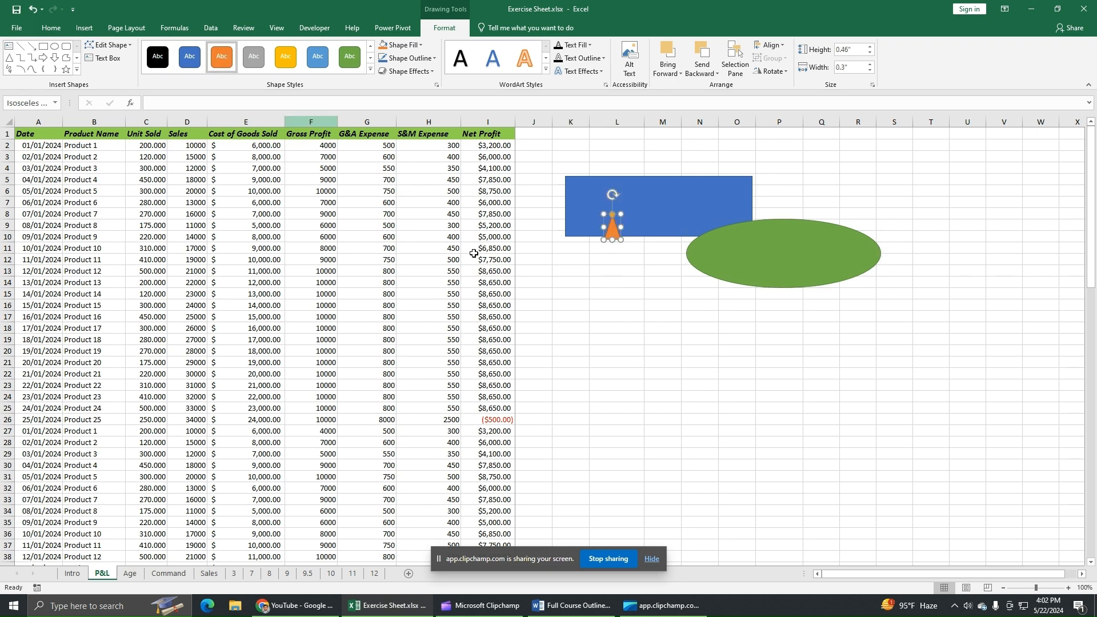
pyautogui.moveTo(613, 232); pyautogui.dragTo(642, 228)
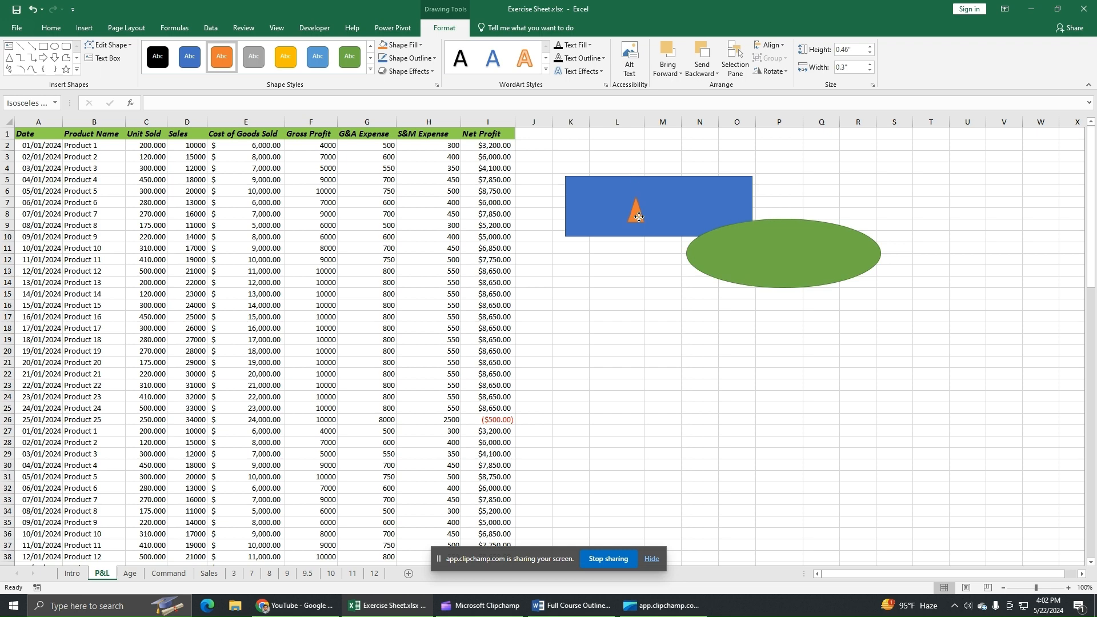
# - Move the green oval so that it overlaps the right part of the blue rectangle
pyautogui.click(707, 259)
pyautogui.moveTo(707, 259); pyautogui.dragTo(695, 259)
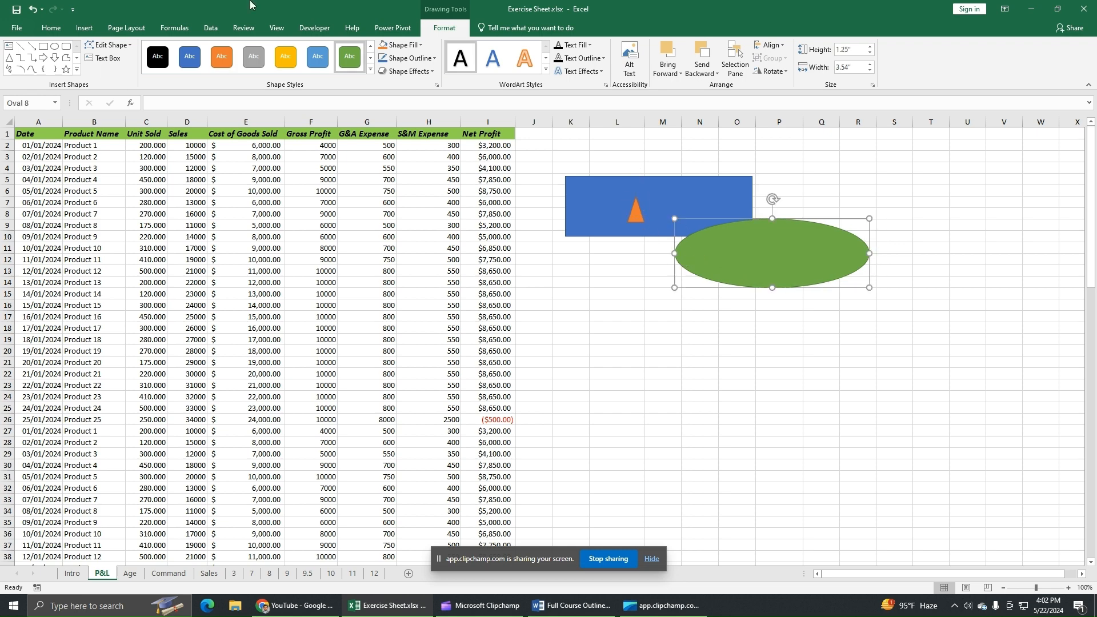
pyautogui.click(127, 28)
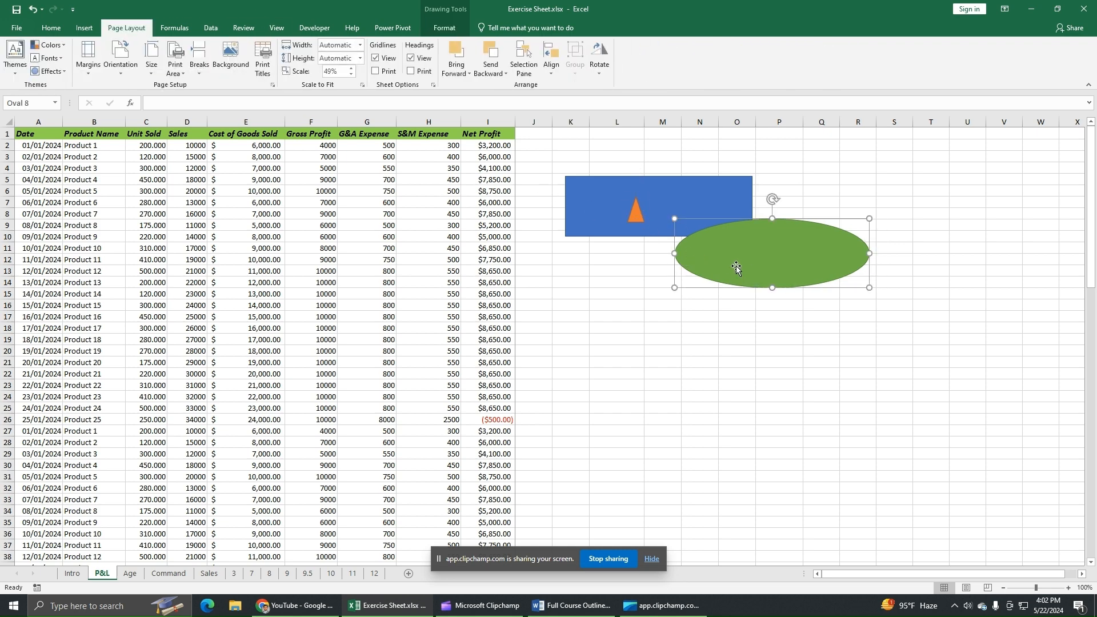
pyautogui.moveTo(736, 266); pyautogui.dragTo(777, 272)
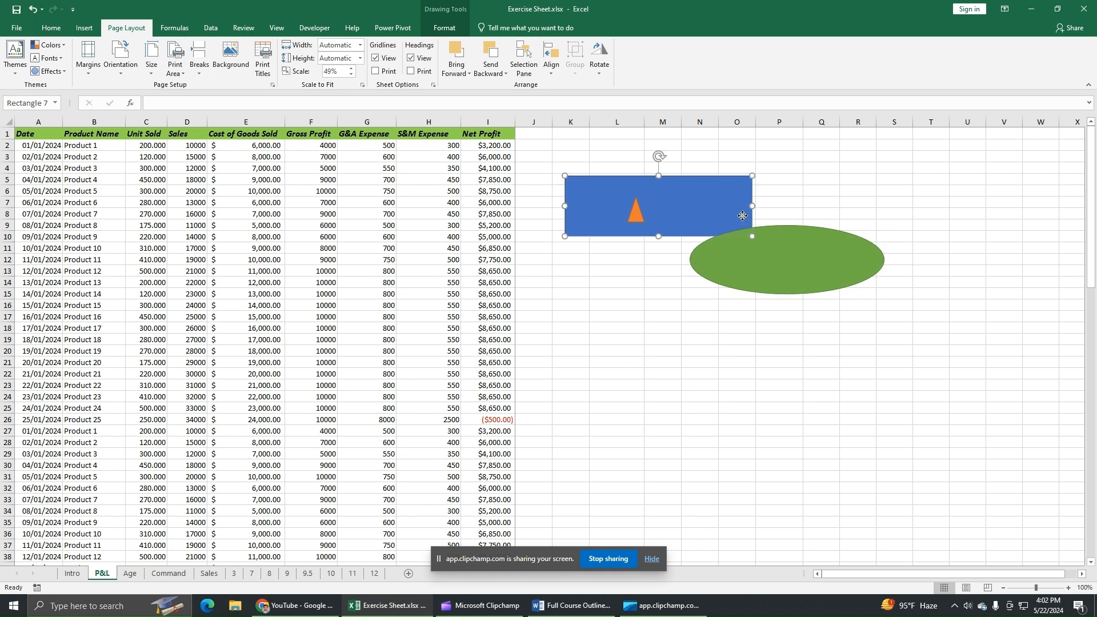
pyautogui.moveTo(752, 251); pyautogui.dragTo(727, 200)
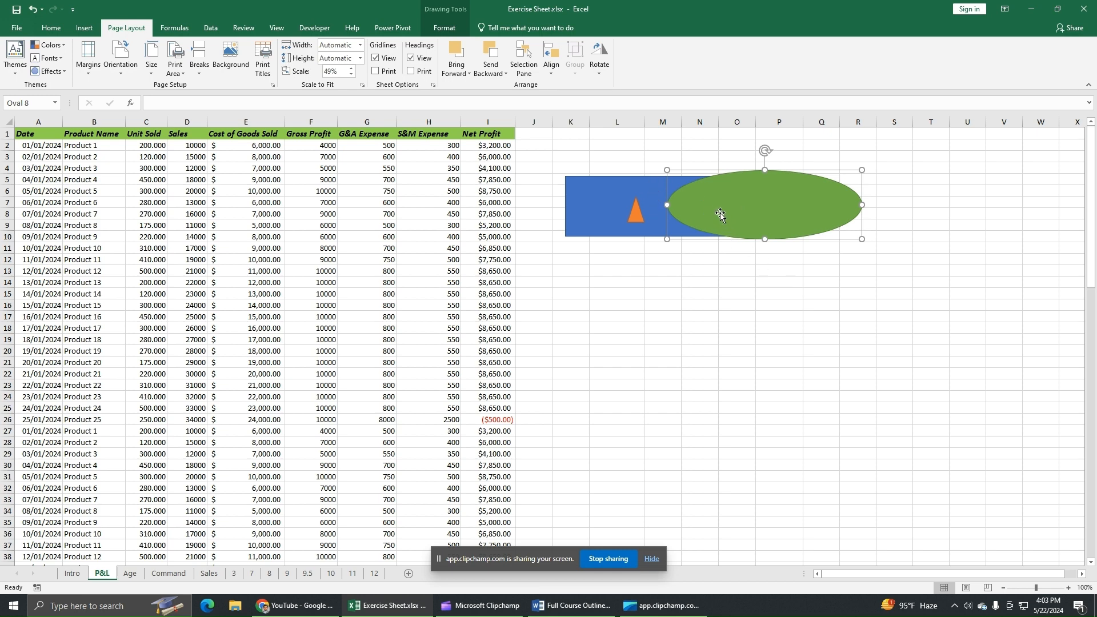
# - Send the green oval backward behind the blue rectangle, then bring it forward in front of the rectangle again
pyautogui.click(499, 75)
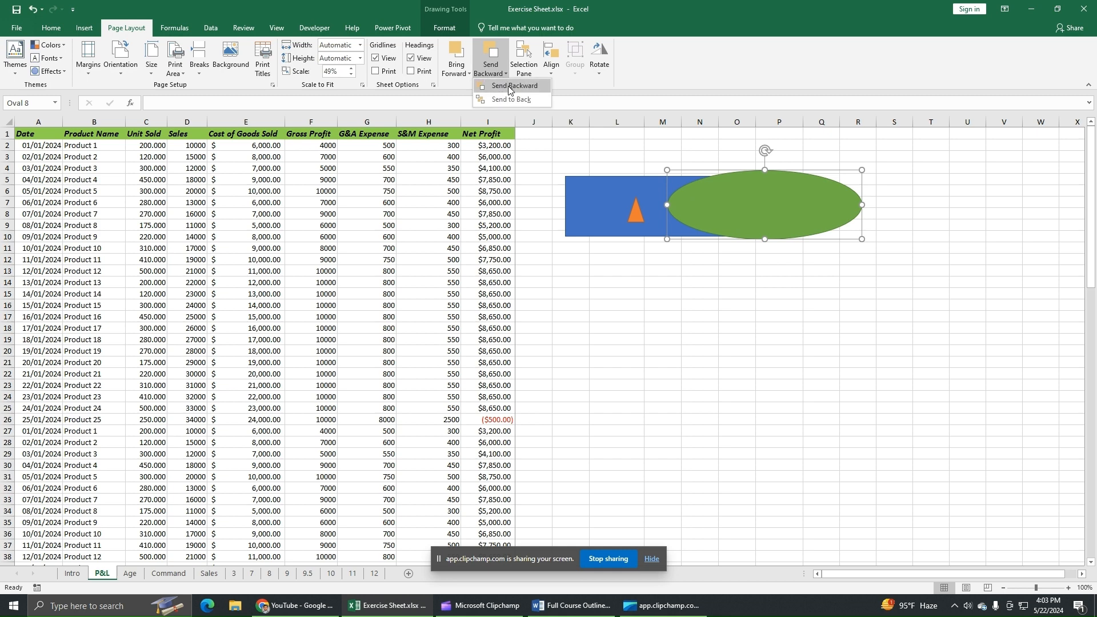
pyautogui.click(510, 86)
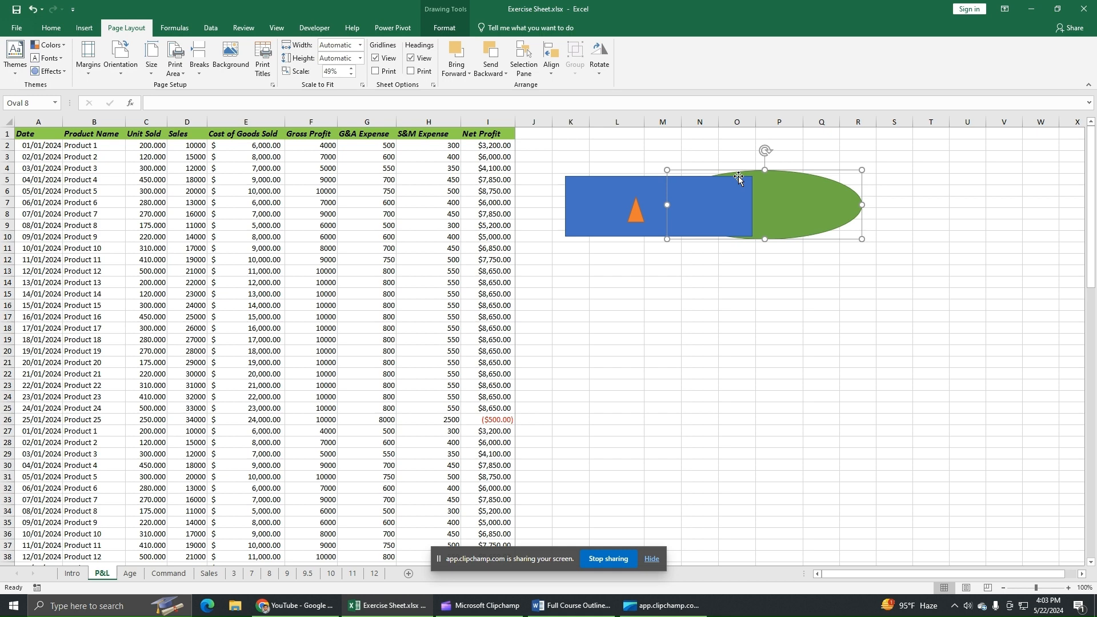
pyautogui.moveTo(782, 206)
pyautogui.mouseDown()
pyautogui.moveTo(703, 209)
pyautogui.moveTo(781, 208)
pyautogui.mouseUp()
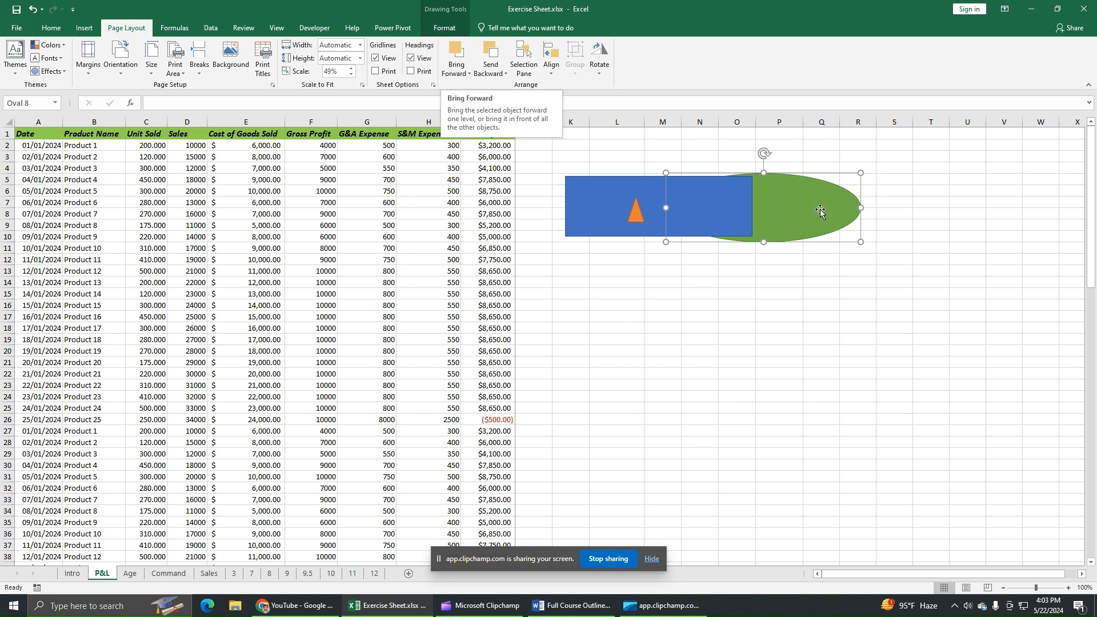
pyautogui.click(462, 73)
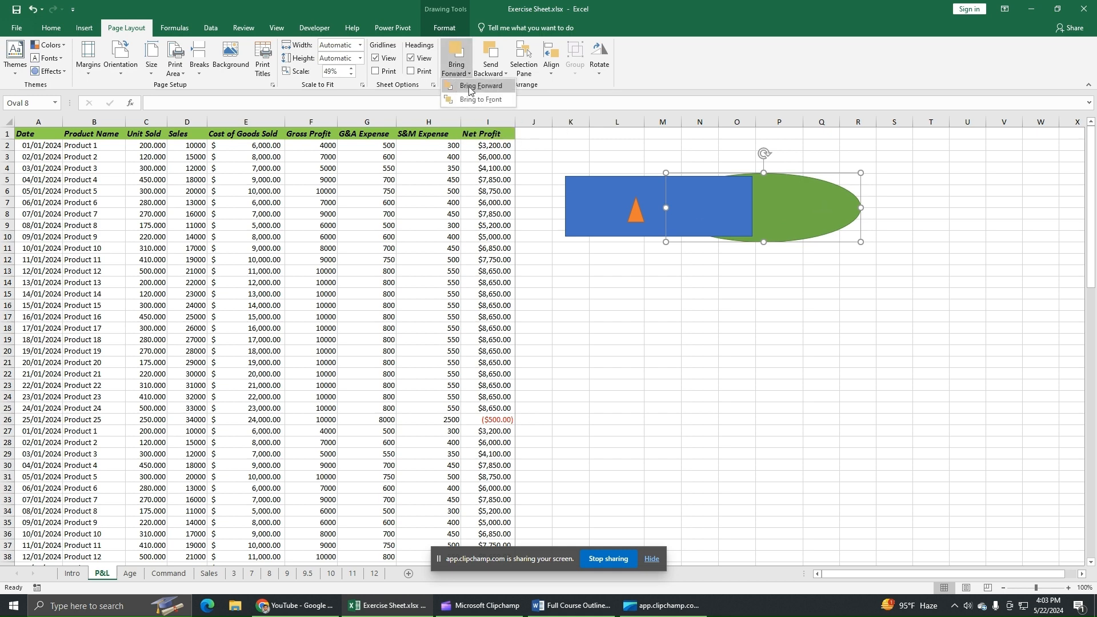
pyautogui.click(468, 87)
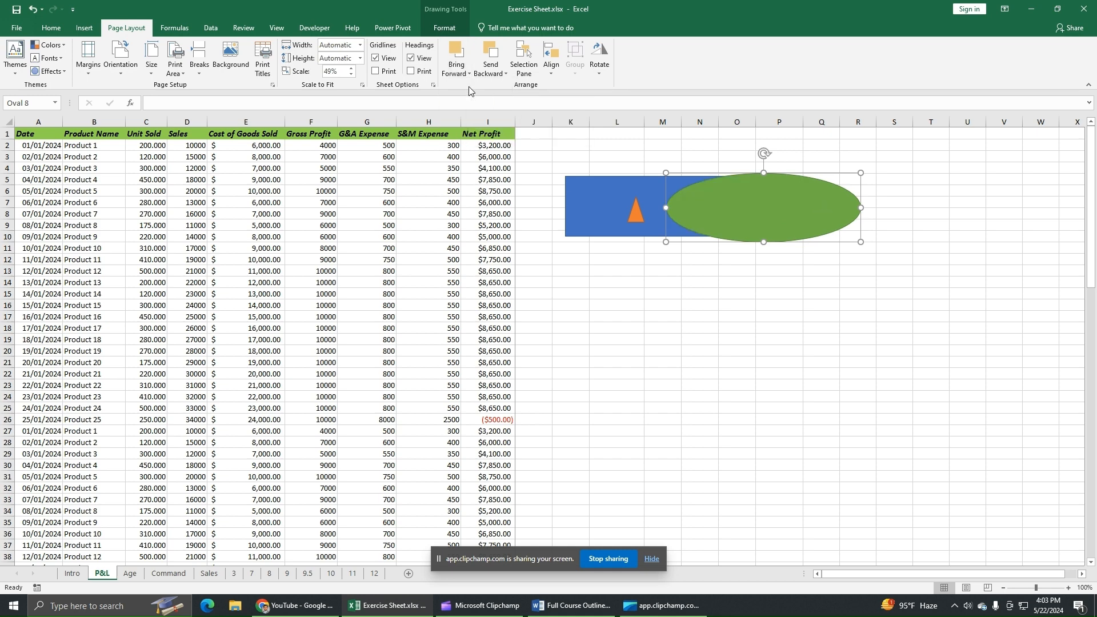
# - Move the green oval over the blue rectangle and place the orange triangle at the oval's centre
pyautogui.moveTo(703, 219); pyautogui.dragTo(671, 205)
pyautogui.click(636, 214)
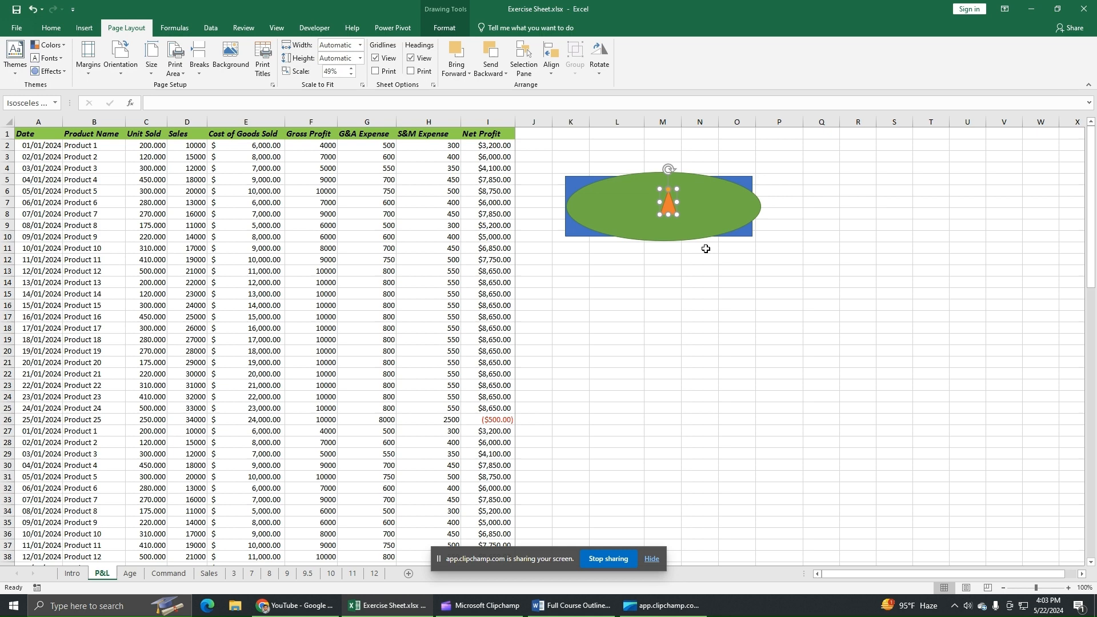
pyautogui.click(466, 74)
pyautogui.click(489, 73)
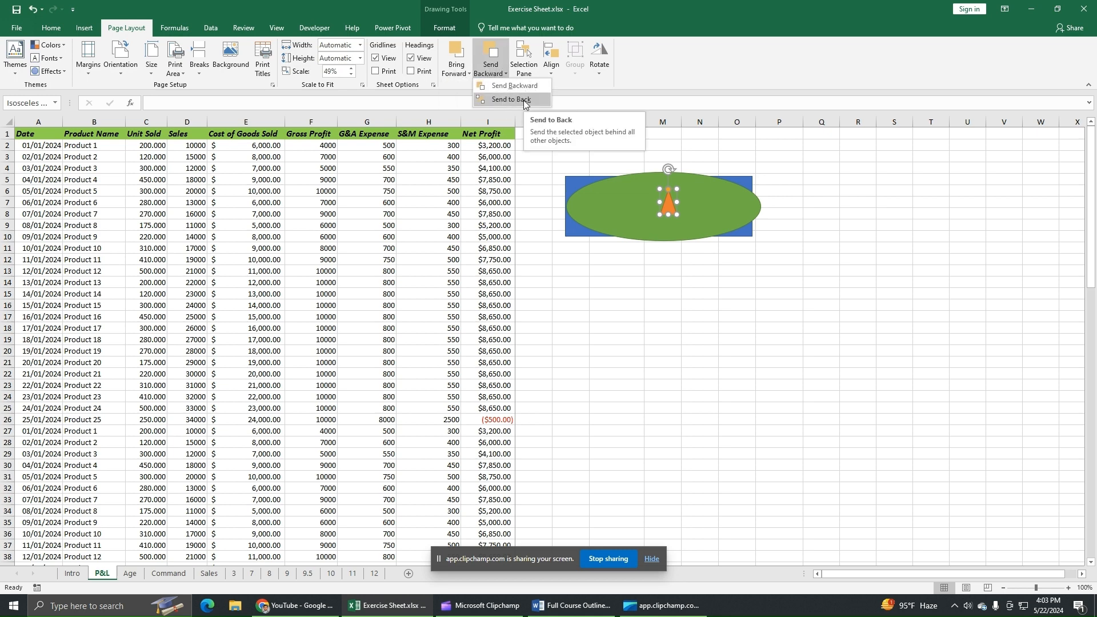
pyautogui.click(695, 208)
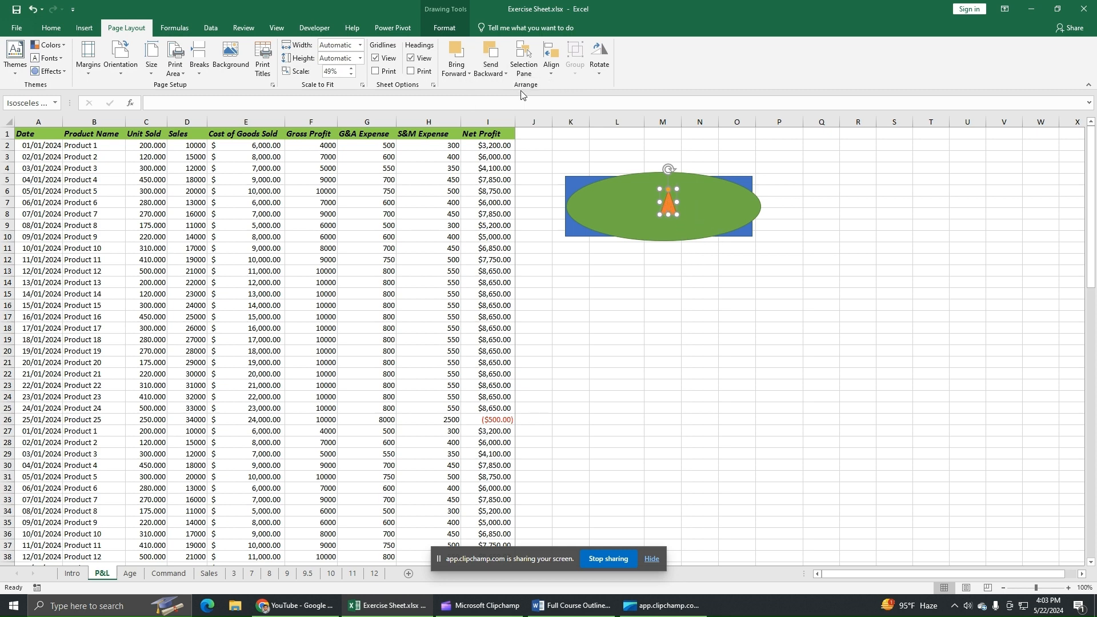
# - Send the orange triangle backward one level, move the green oval down to check the stacking, and undo both changes
pyautogui.click(501, 75)
pyautogui.click(509, 89)
pyautogui.moveTo(700, 225); pyautogui.dragTo(699, 276)
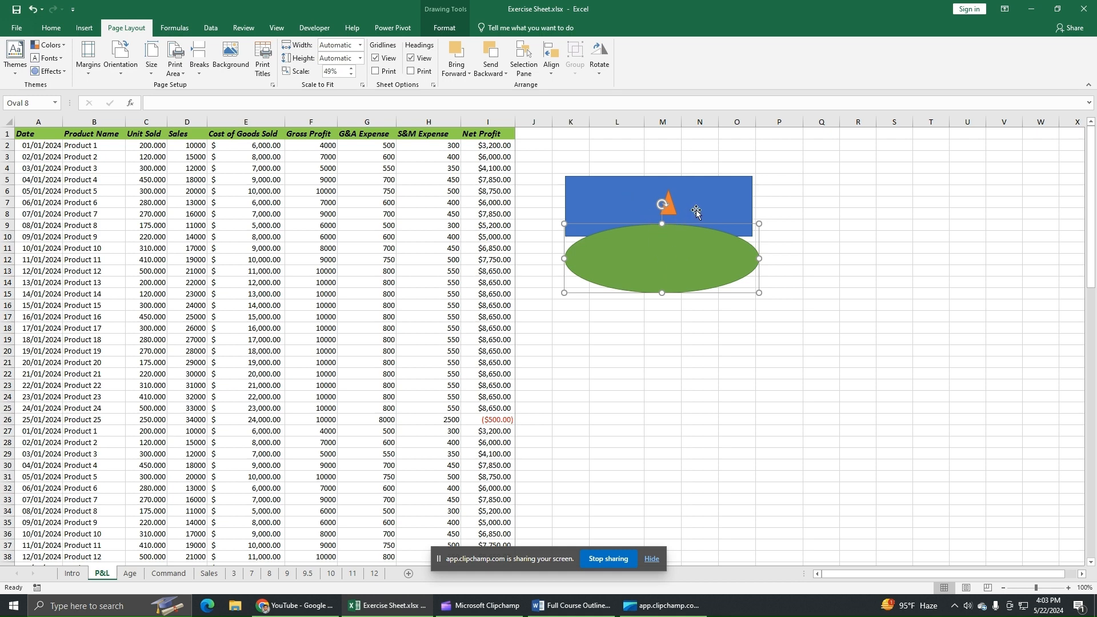
pyautogui.click(32, 9)
pyautogui.click(33, 9)
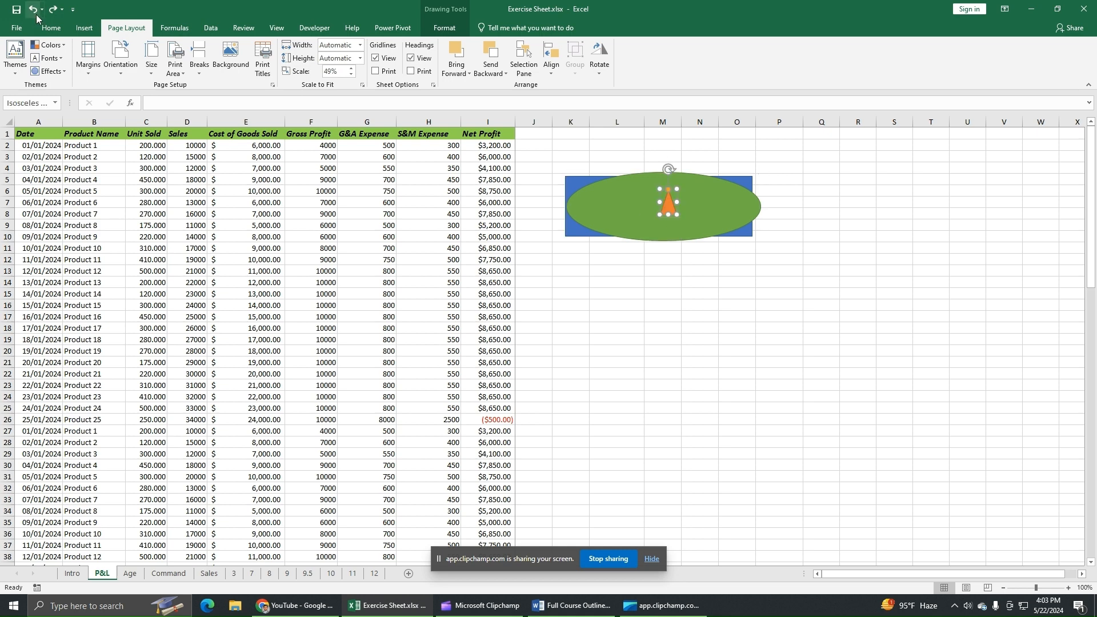
# - Send the orange triangle to the back, and move the green oval and blue rectangle down to uncover it
pyautogui.click(677, 225)
pyautogui.click(669, 206)
pyautogui.click(490, 69)
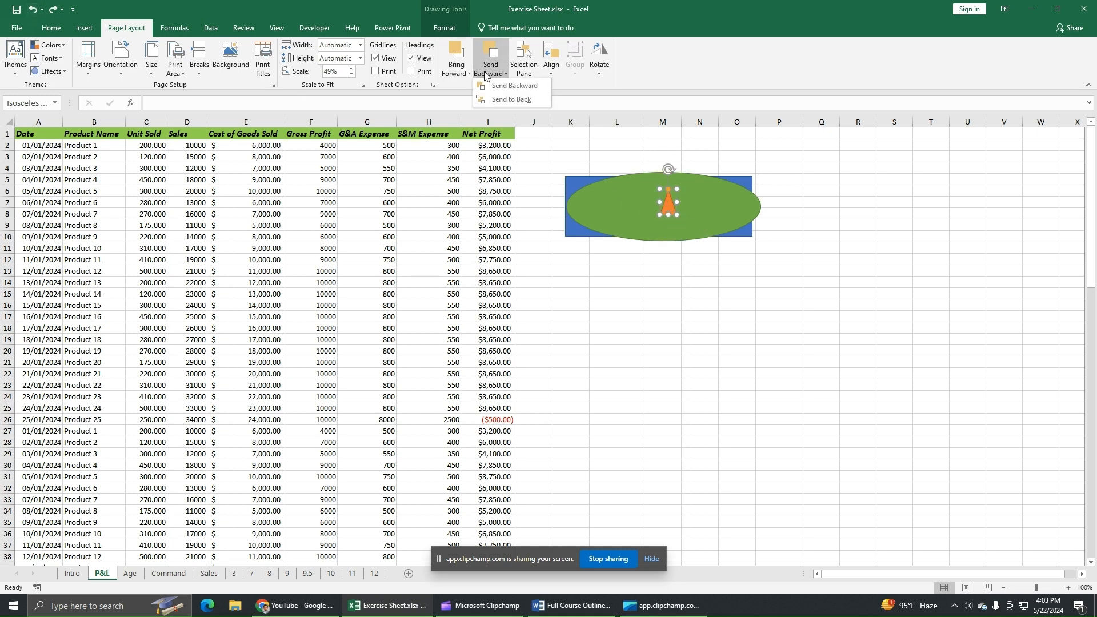
pyautogui.click(514, 100)
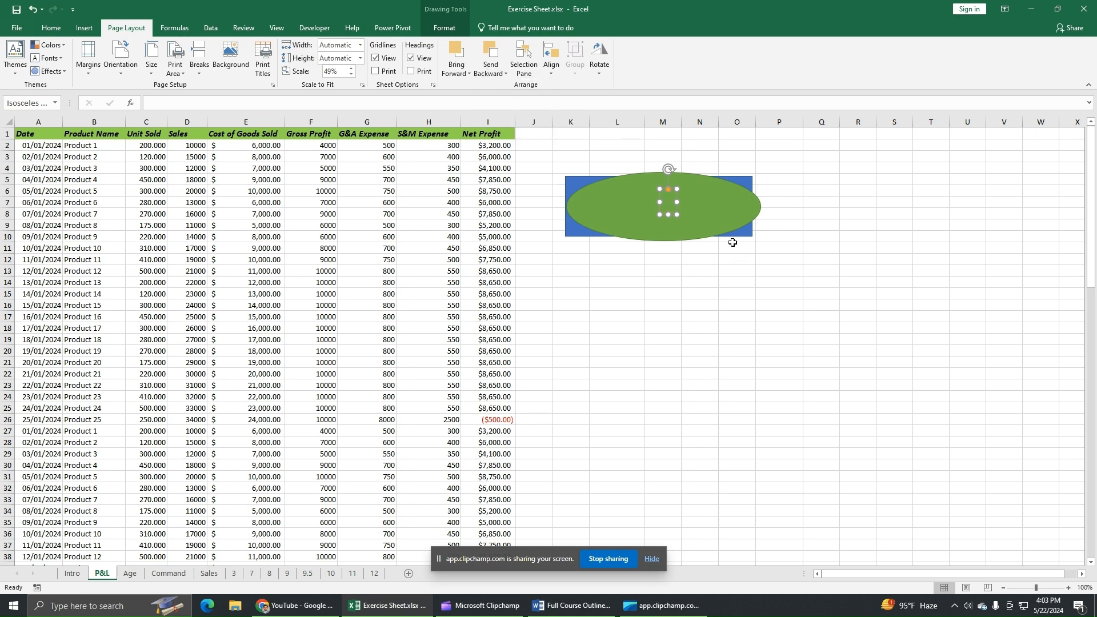
pyautogui.moveTo(711, 221); pyautogui.dragTo(725, 253)
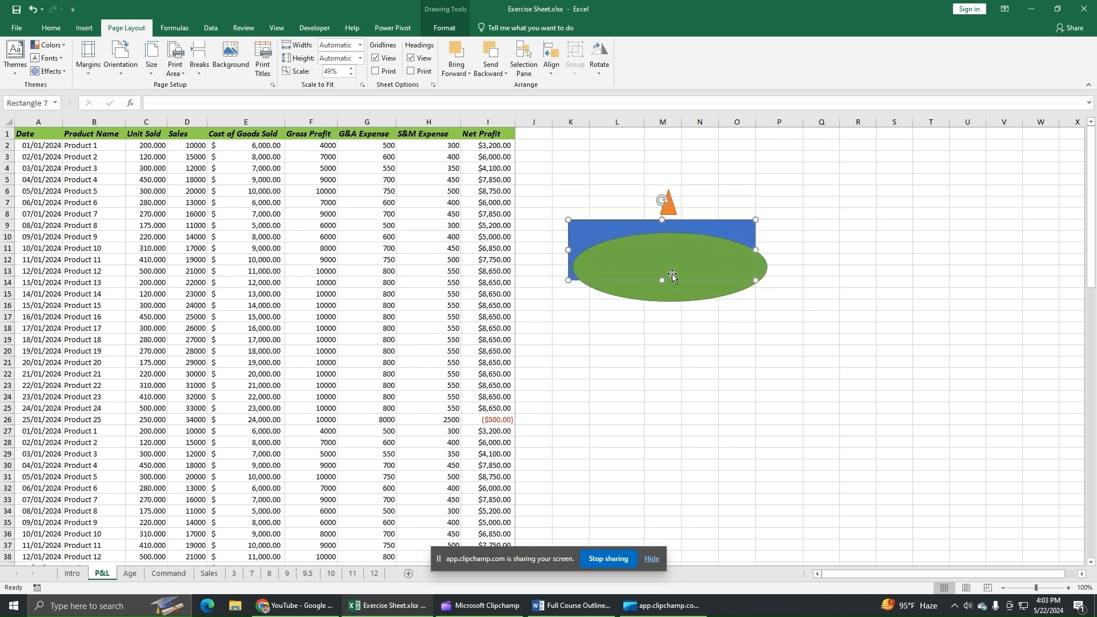
# - Separate the green oval and blue rectangle, covering the orange triangle with the rectangle, and overlap the two again below the triangle
pyautogui.click(673, 212)
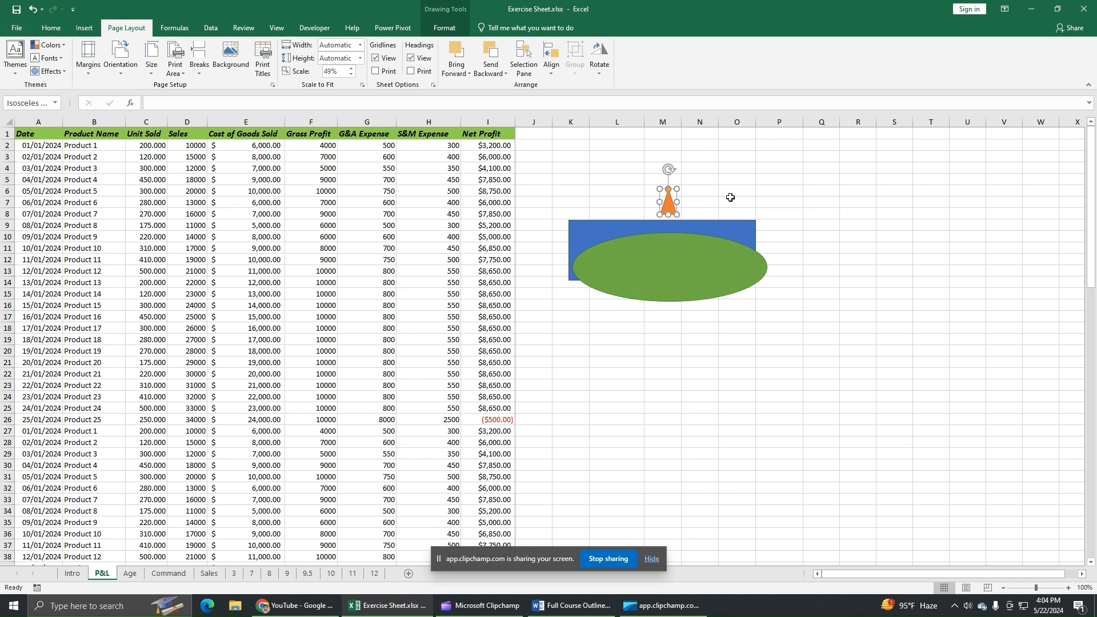
pyautogui.click(708, 284)
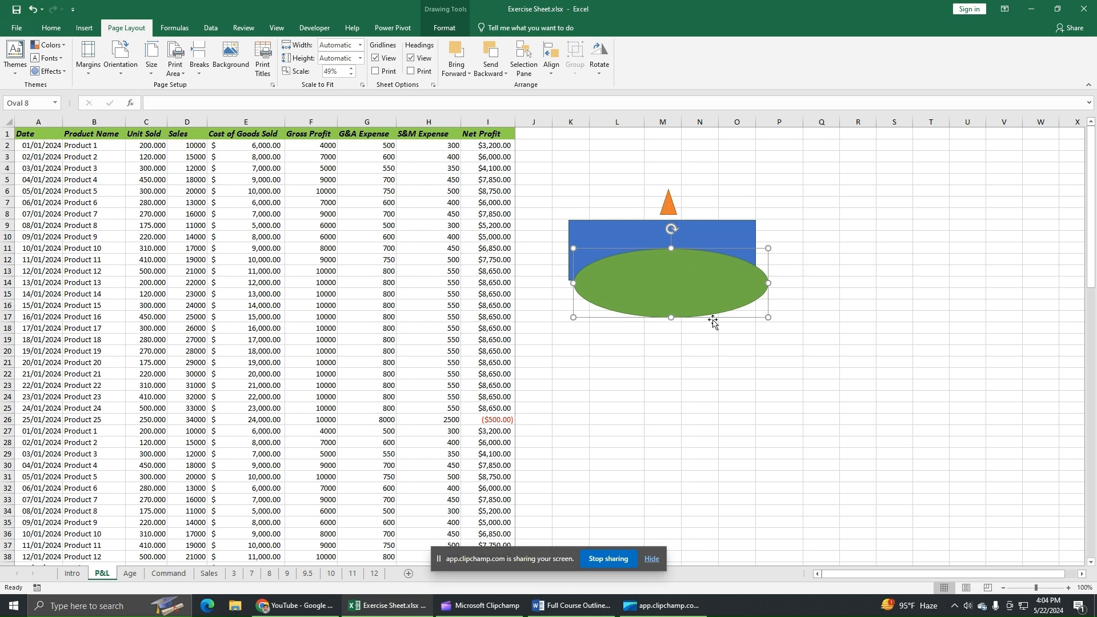
pyautogui.moveTo(705, 298); pyautogui.dragTo(720, 343)
pyautogui.moveTo(705, 269); pyautogui.dragTo(706, 224)
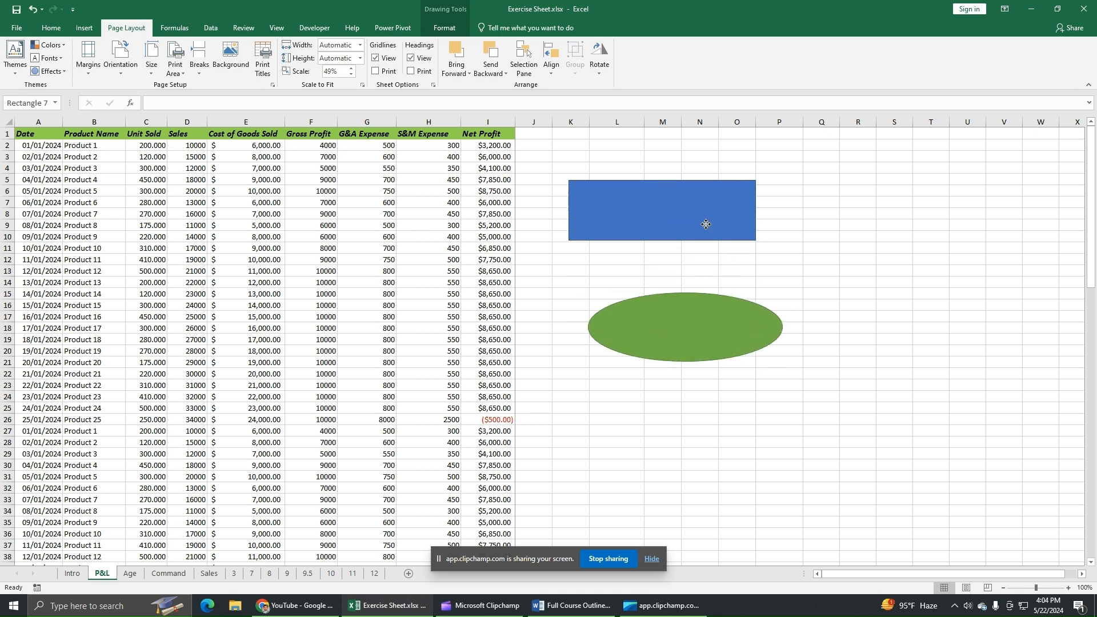
pyautogui.moveTo(733, 341); pyautogui.dragTo(728, 303)
pyautogui.moveTo(716, 230); pyautogui.dragTo(728, 296)
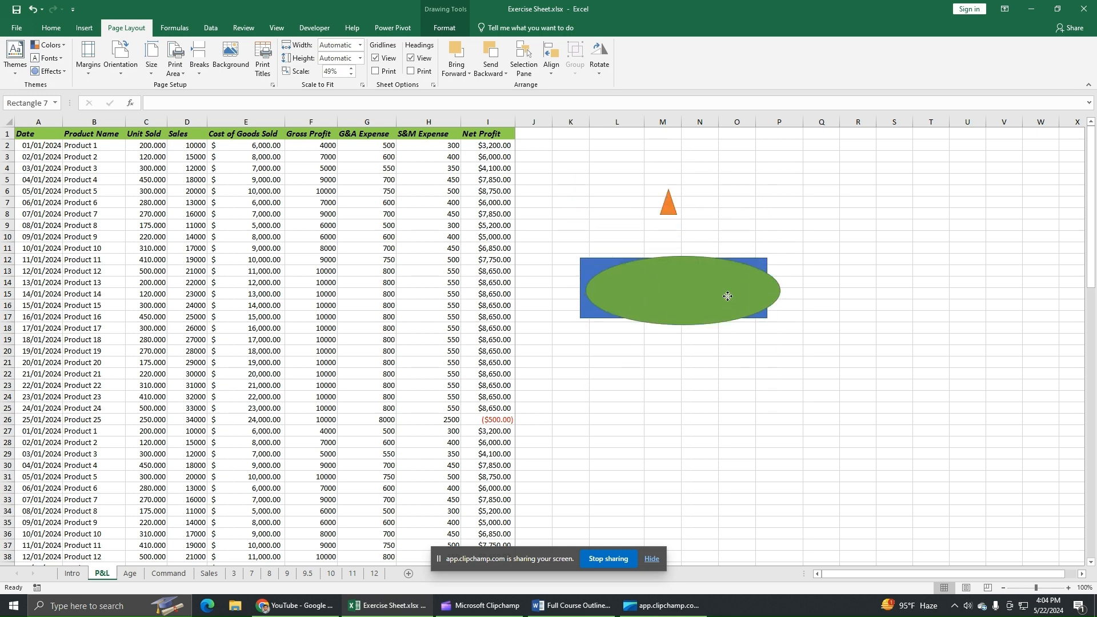
# - Move the orange triangle to the oval's upper-left edge, bring it forward one level, and undo that stacking change
pyautogui.moveTo(667, 208); pyautogui.dragTo(592, 267)
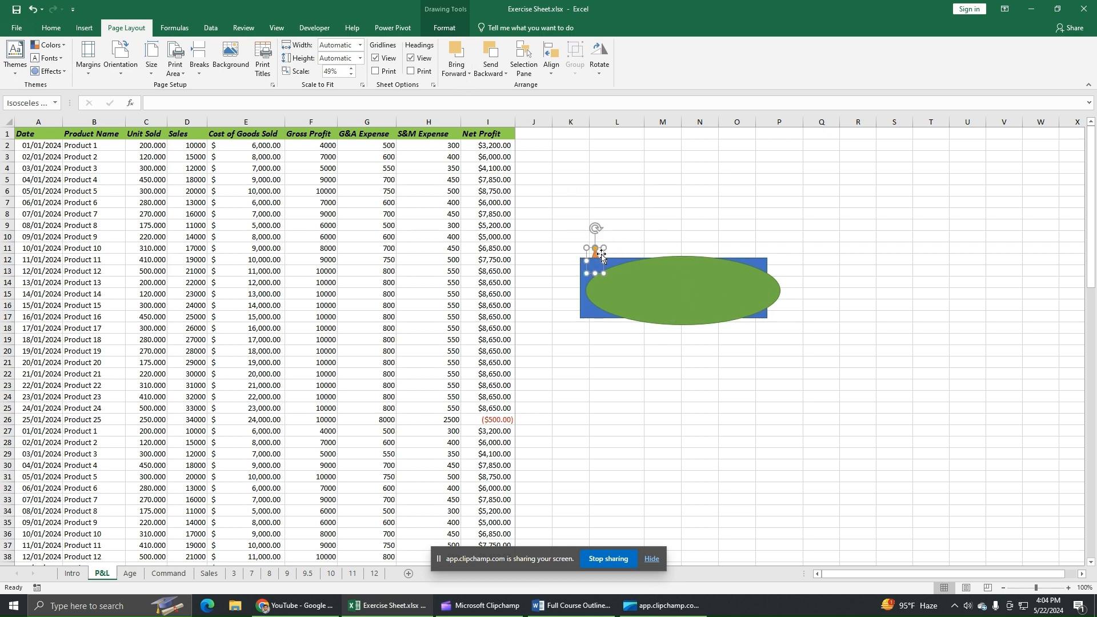
pyautogui.click(454, 70)
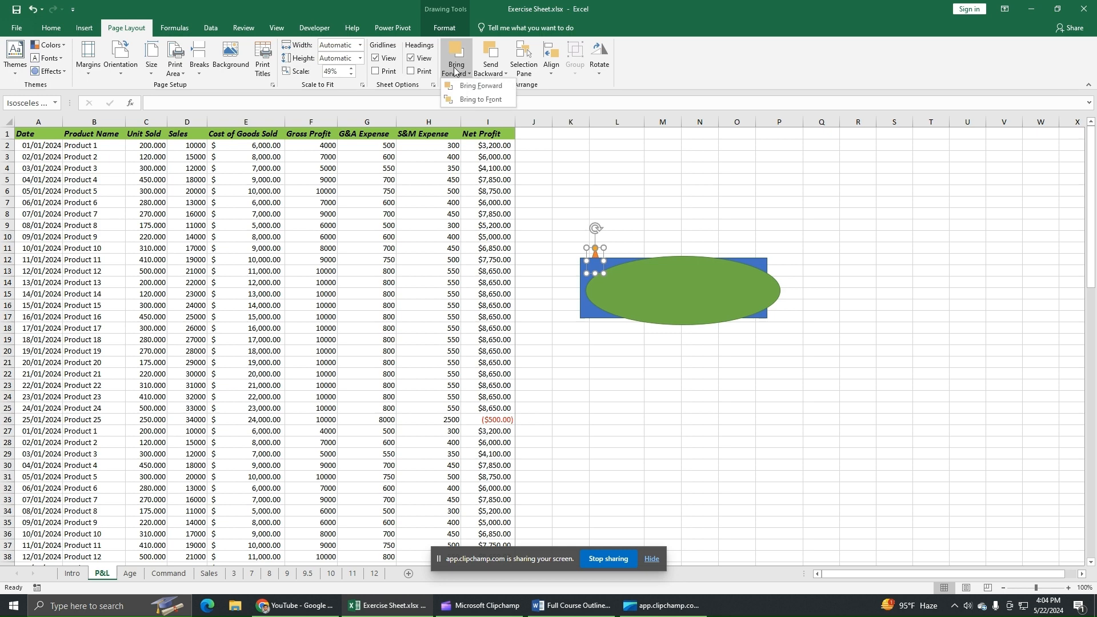
pyautogui.click(479, 86)
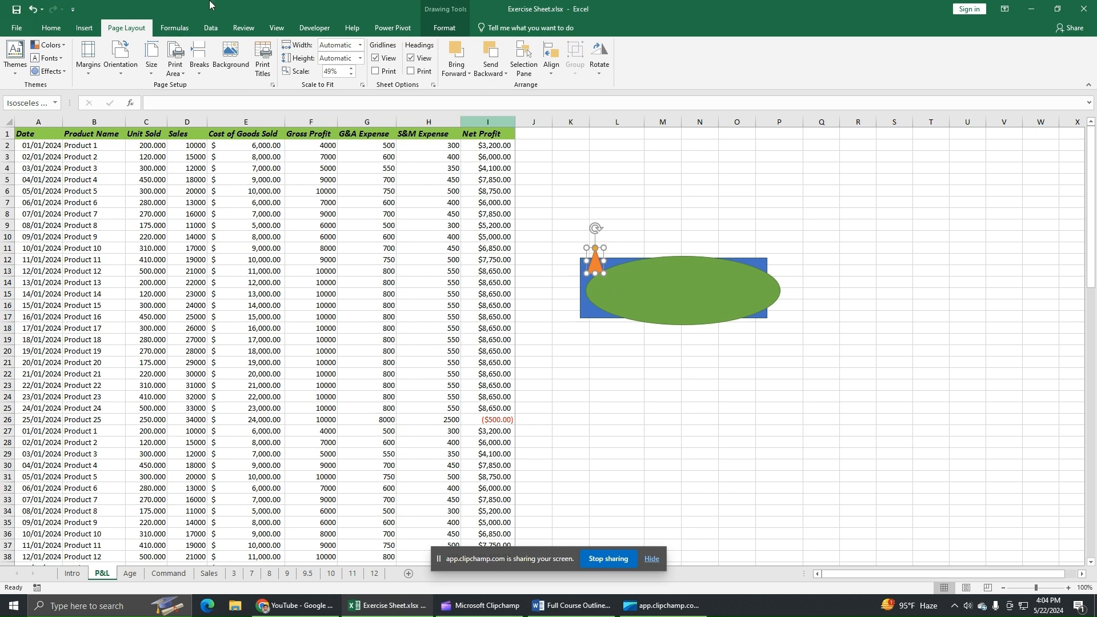
pyautogui.hotkey('ctrl', 'z')
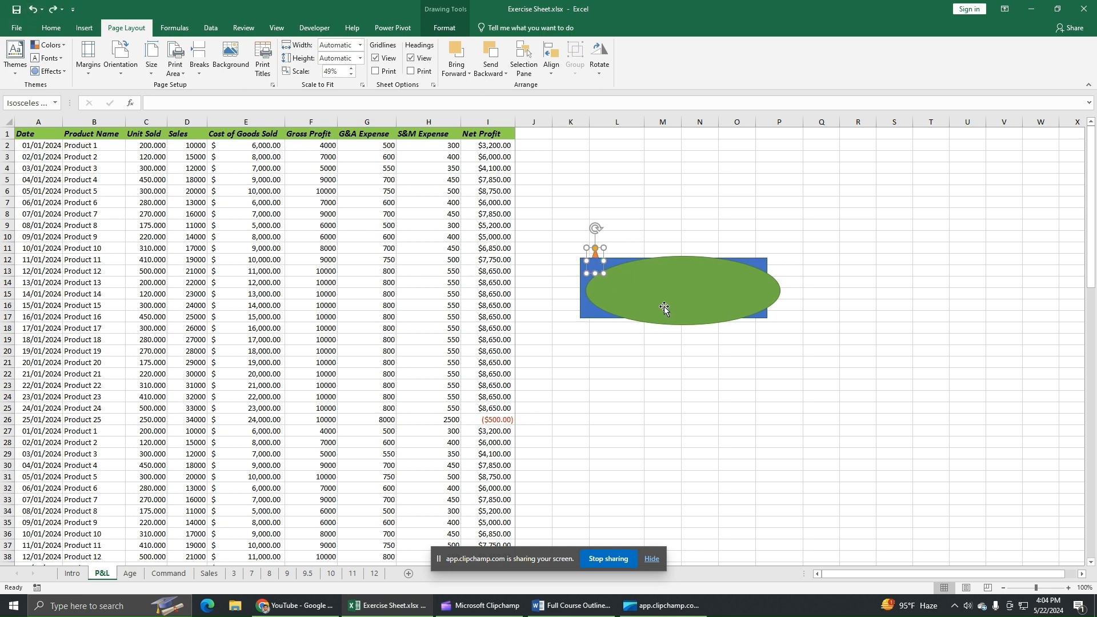
# - Shift the green oval left across the blue rectangle and bring the orange triangle to the front of all shapes
pyautogui.moveTo(662, 306); pyautogui.dragTo(621, 299)
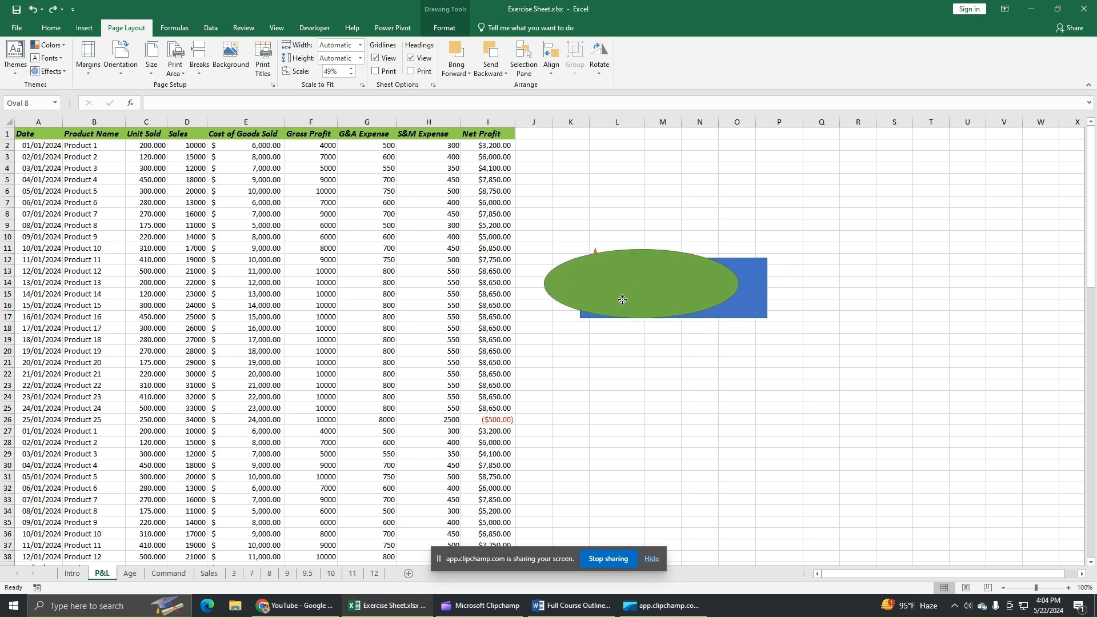
pyautogui.moveTo(617, 245); pyautogui.dragTo(618, 250)
pyautogui.click(599, 250)
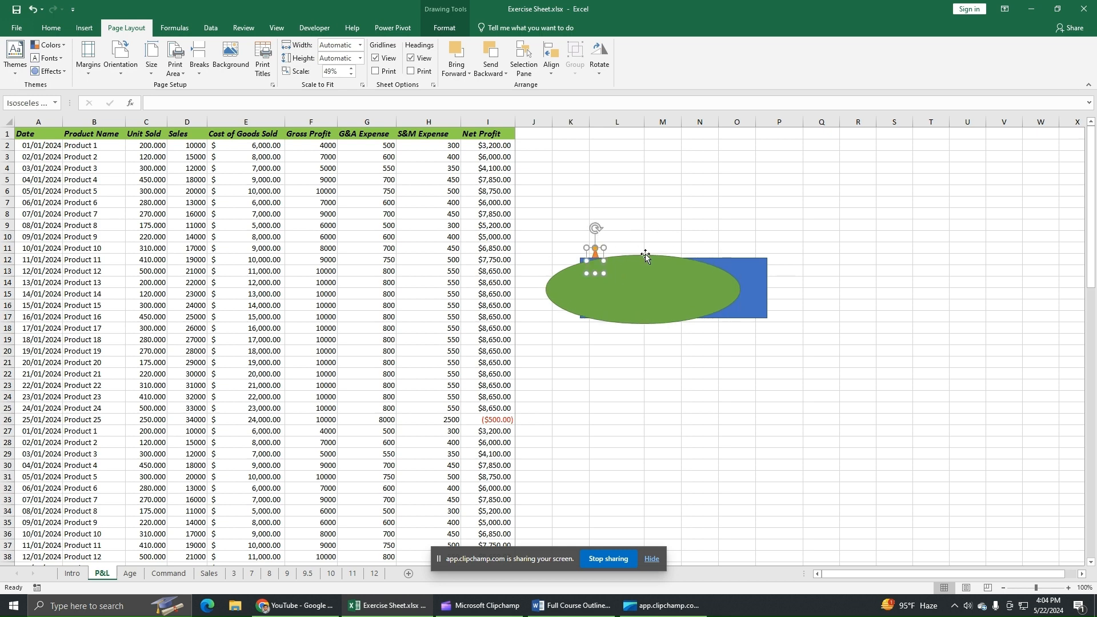
pyautogui.click(457, 71)
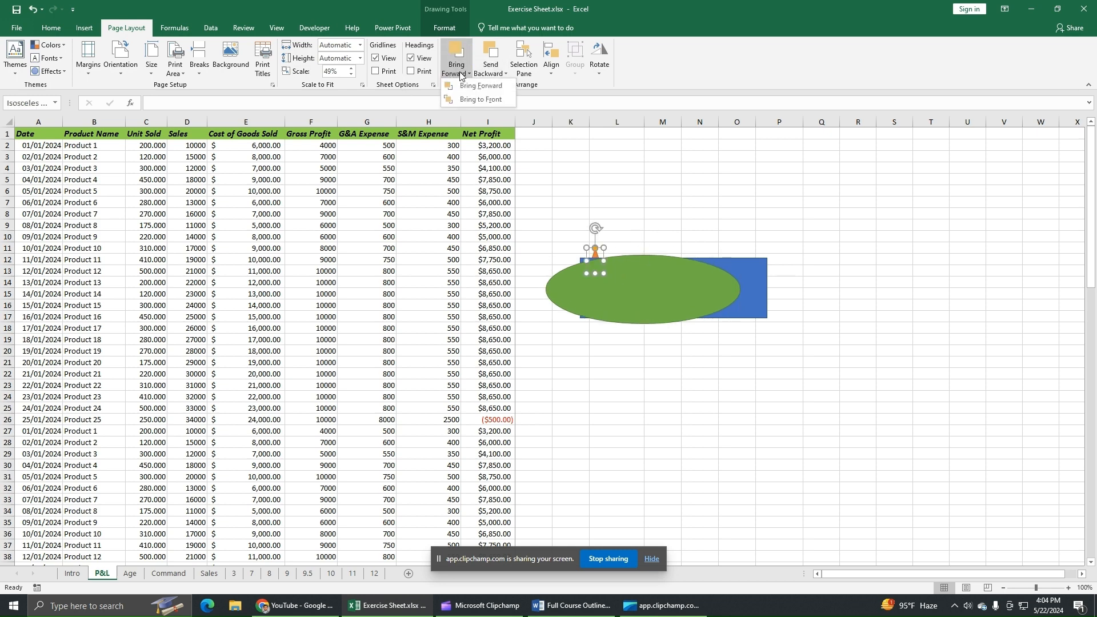
pyautogui.click(478, 101)
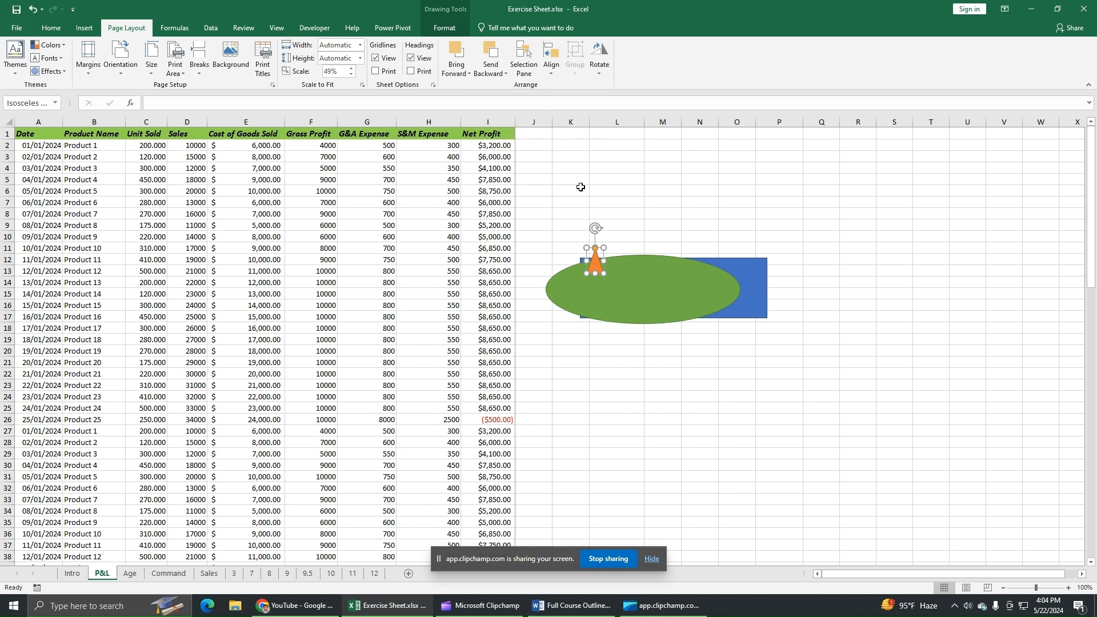
pyautogui.click(676, 296)
pyautogui.click(749, 281)
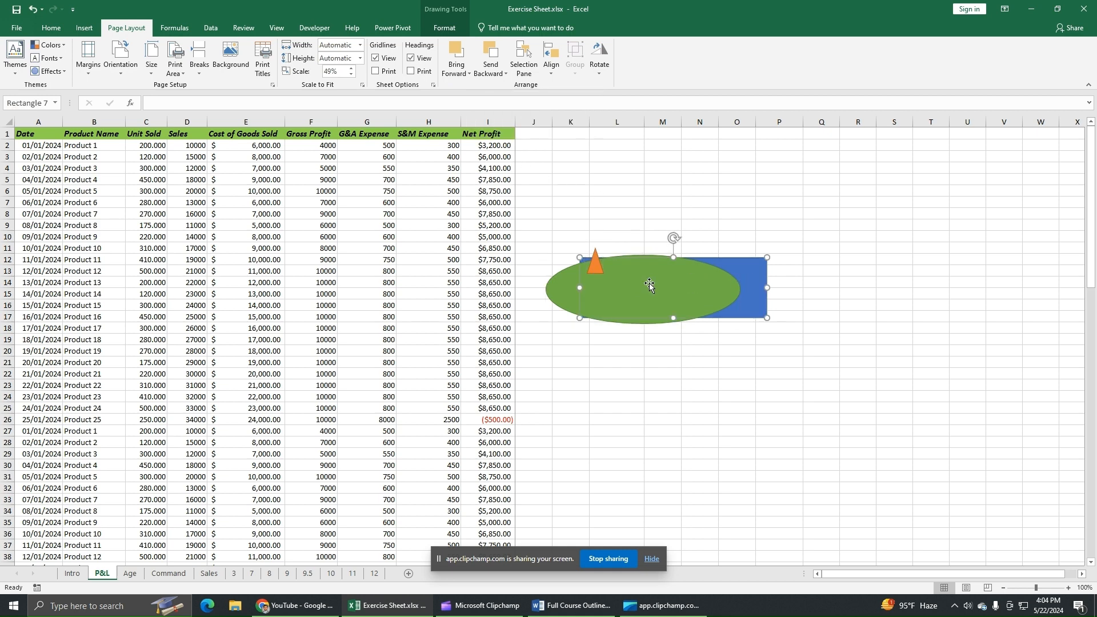
pyautogui.click(599, 267)
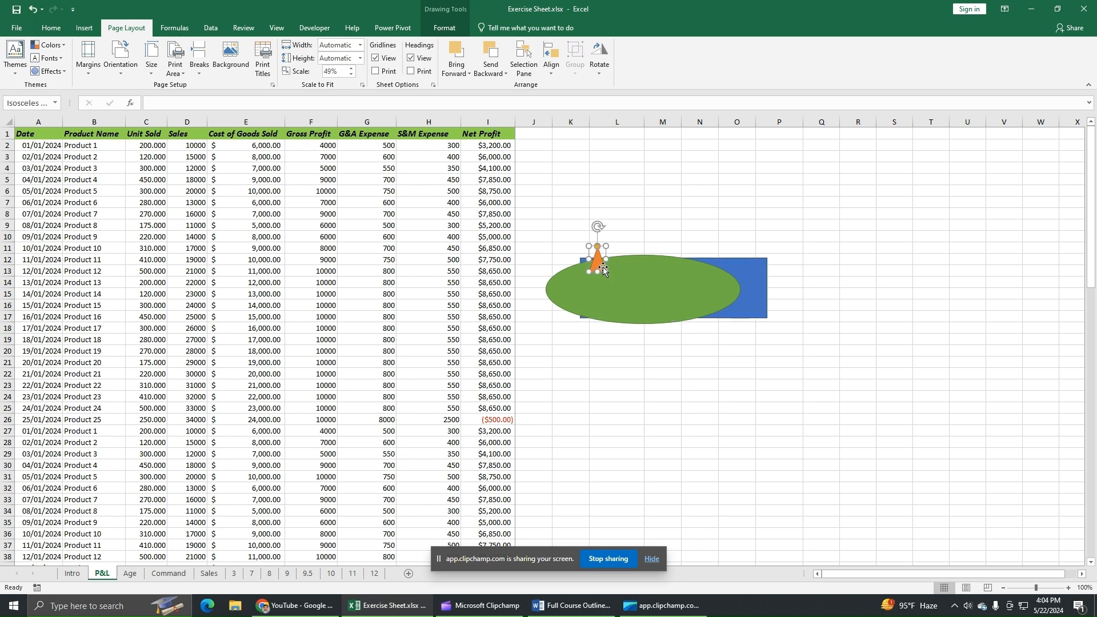
pyautogui.press('Escape')
# - Open the Selection pane, hide all shapes on the sheet, and show them all again
pyautogui.click(527, 68)
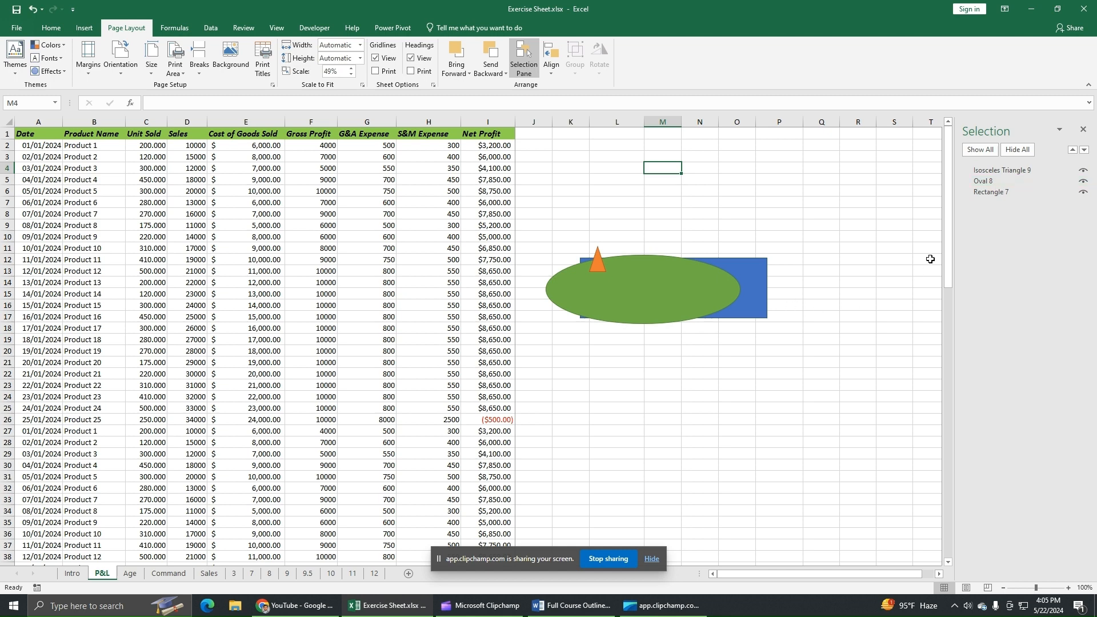
pyautogui.click(1020, 152)
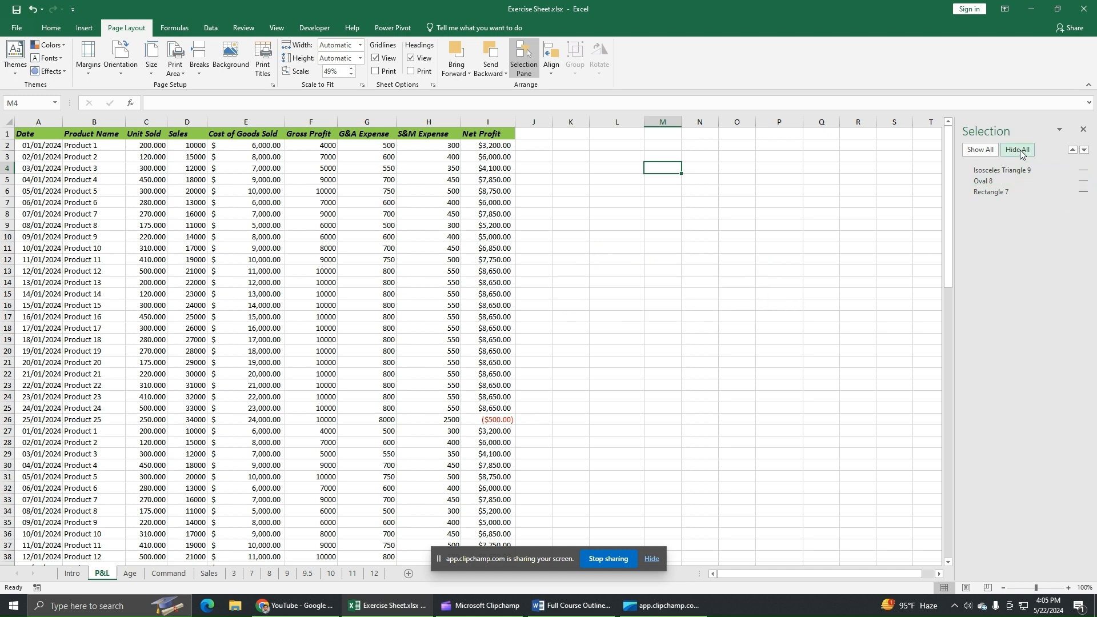
pyautogui.click(984, 151)
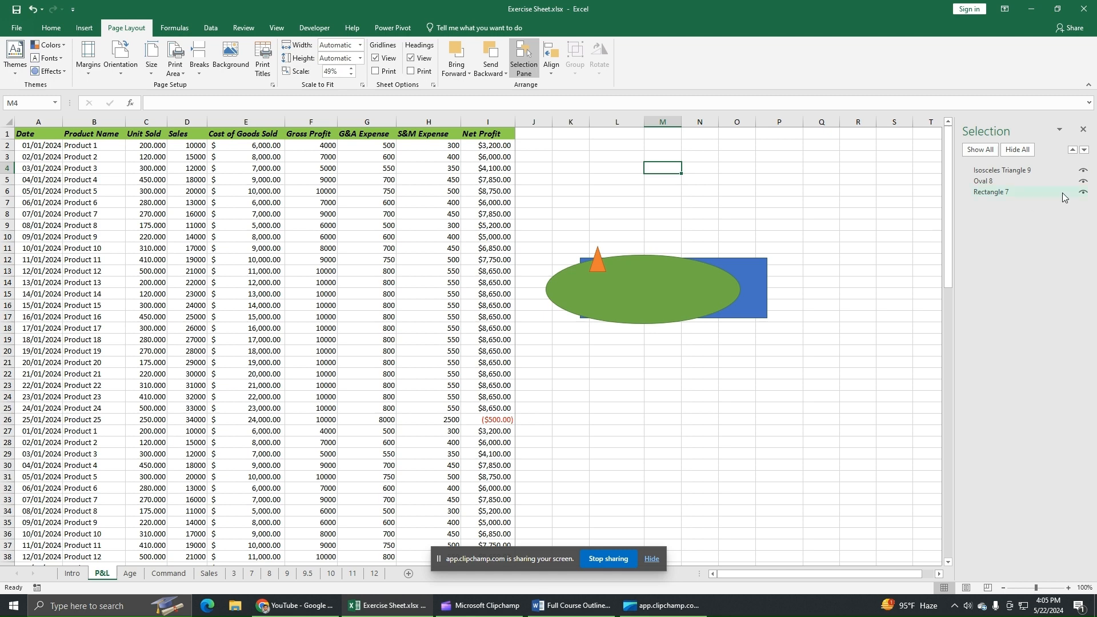
# - Move the orange triangle right and the blue rectangle slightly left, and individually hide and reshow Rectangle 7 and Oval 8
pyautogui.moveTo(597, 270); pyautogui.dragTo(675, 285)
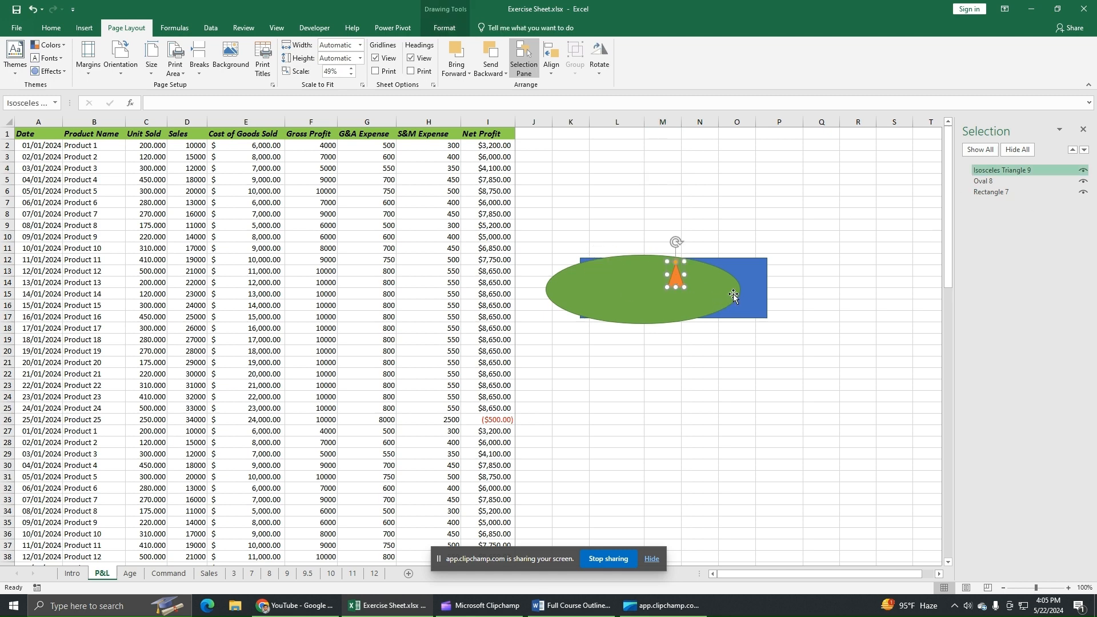
pyautogui.moveTo(753, 296)
pyautogui.mouseDown()
pyautogui.moveTo(734, 334)
pyautogui.moveTo(741, 290)
pyautogui.mouseUp()
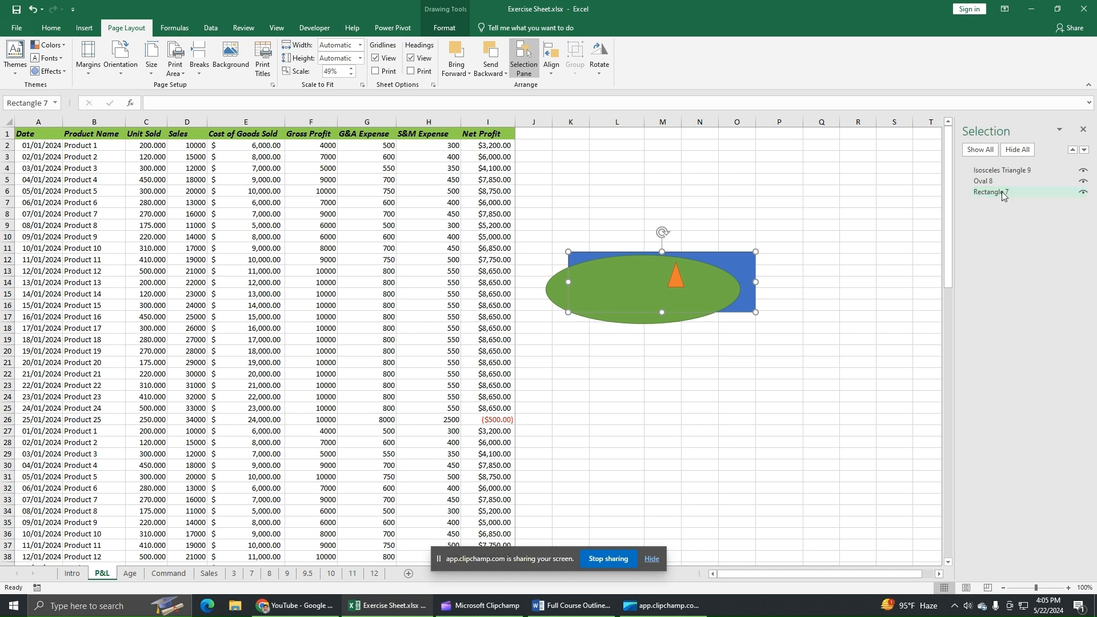
pyautogui.click(1082, 192)
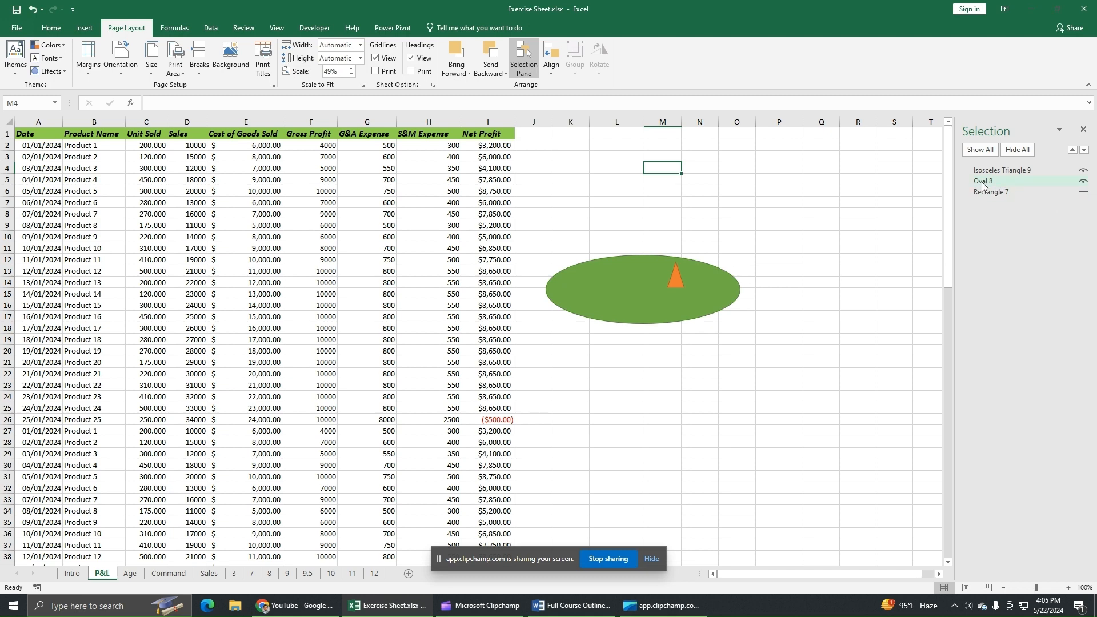
pyautogui.click(1084, 182)
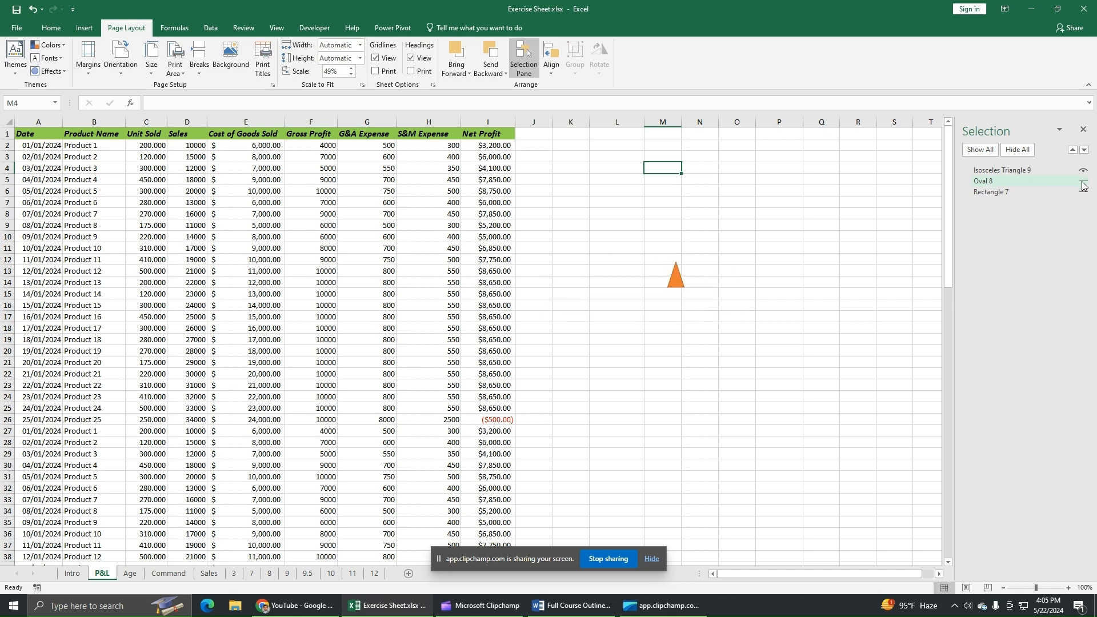
pyautogui.click(1084, 183)
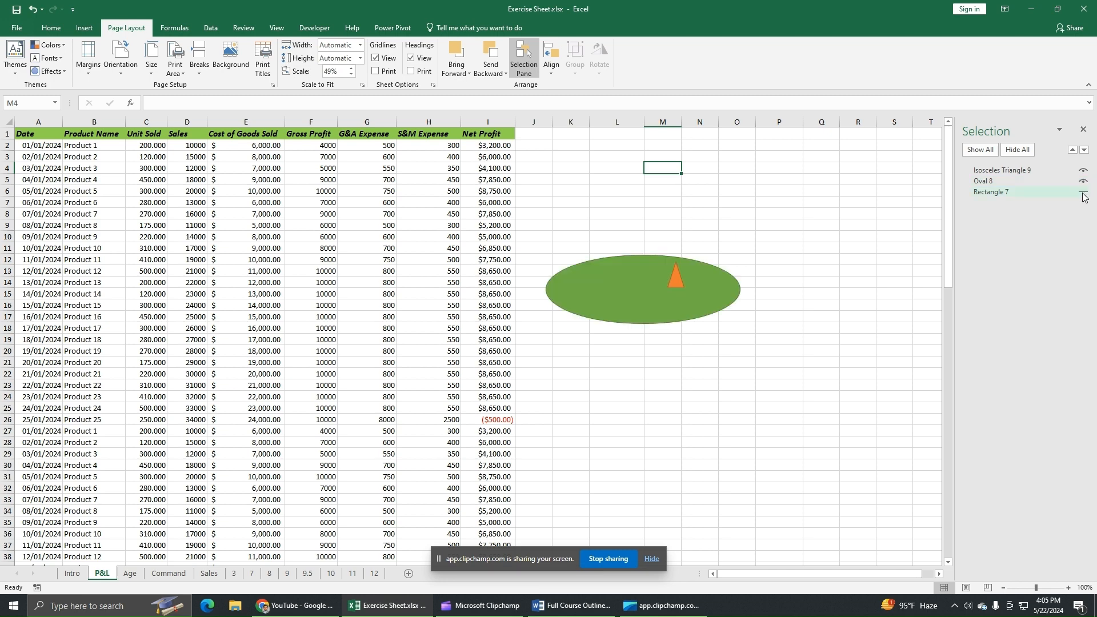
pyautogui.click(1084, 194)
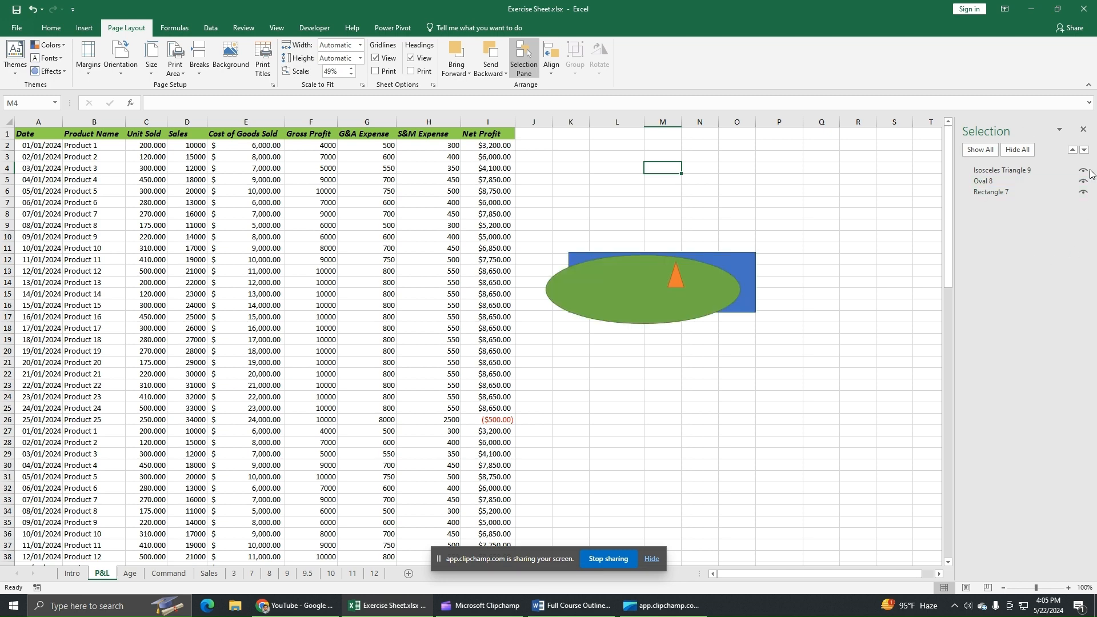
# - Move Rectangle 7 to the top of the stacking order, and raise Isosceles Triangle 9 one level above it
pyautogui.click(1007, 191)
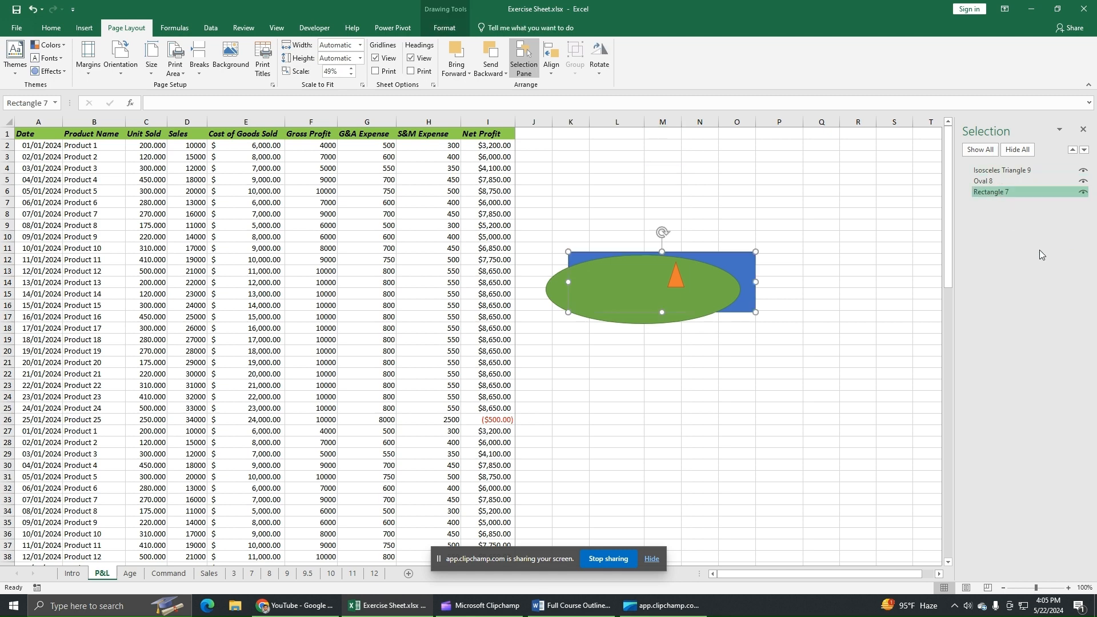
pyautogui.click(1072, 151)
pyautogui.click(1073, 151)
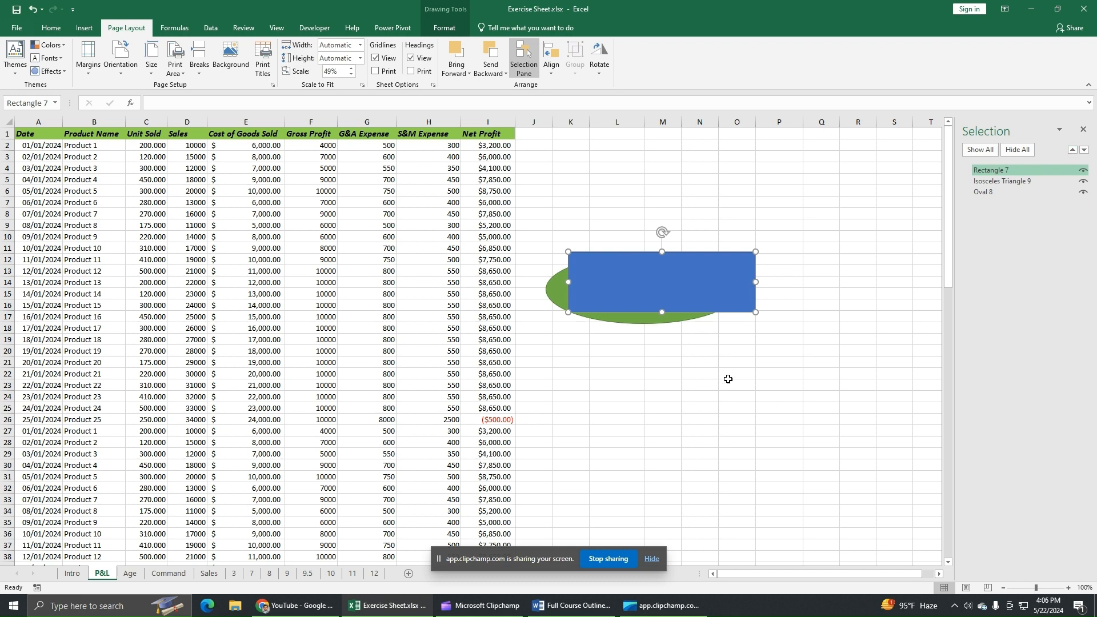
pyautogui.click(1006, 181)
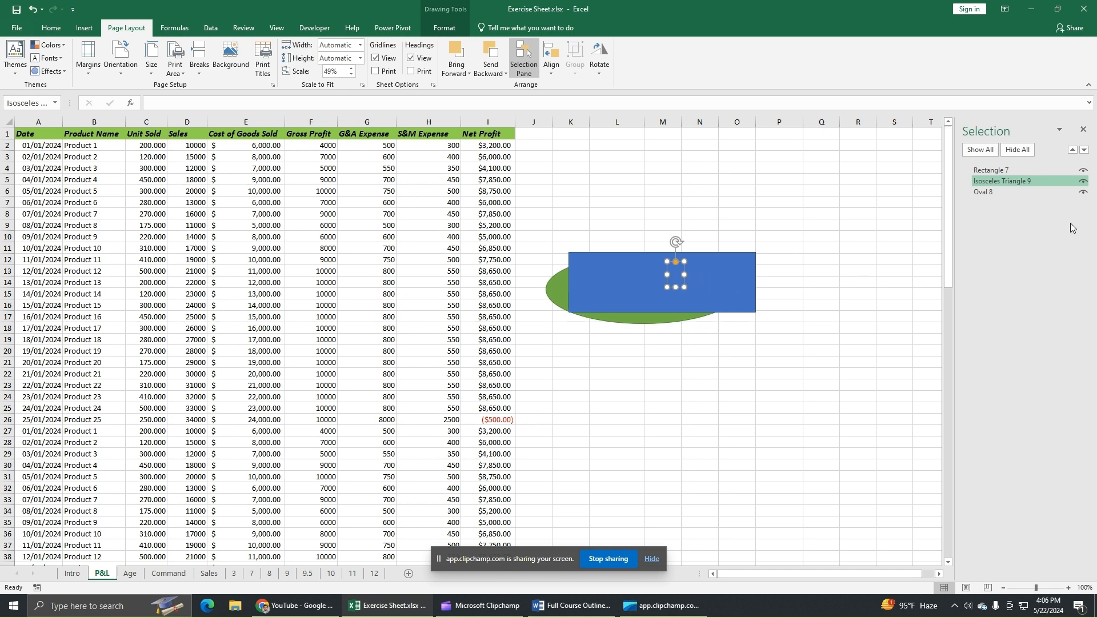
pyautogui.click(1023, 182)
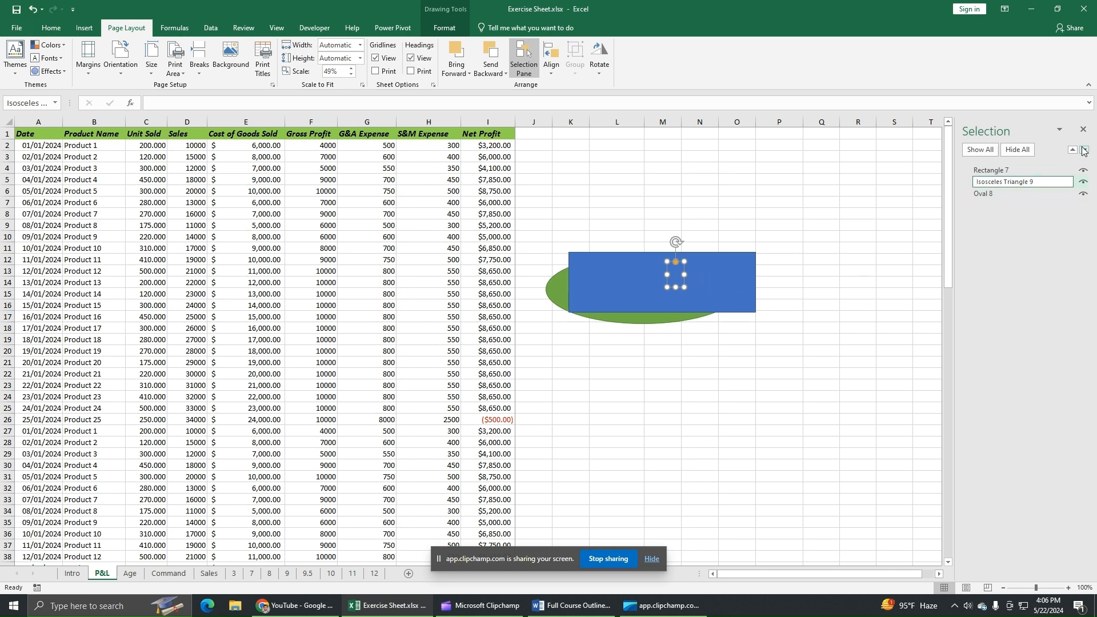
pyautogui.click(1073, 151)
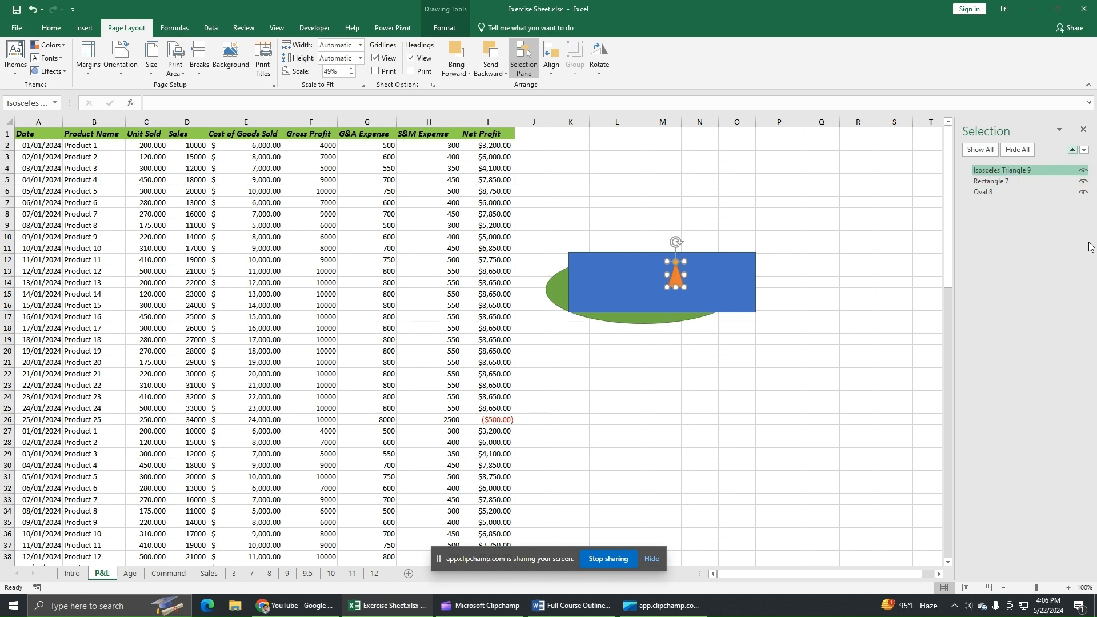
# - Raise Oval 8 to the top of the stacking order and move it right so it covers the triangle
pyautogui.click(1013, 192)
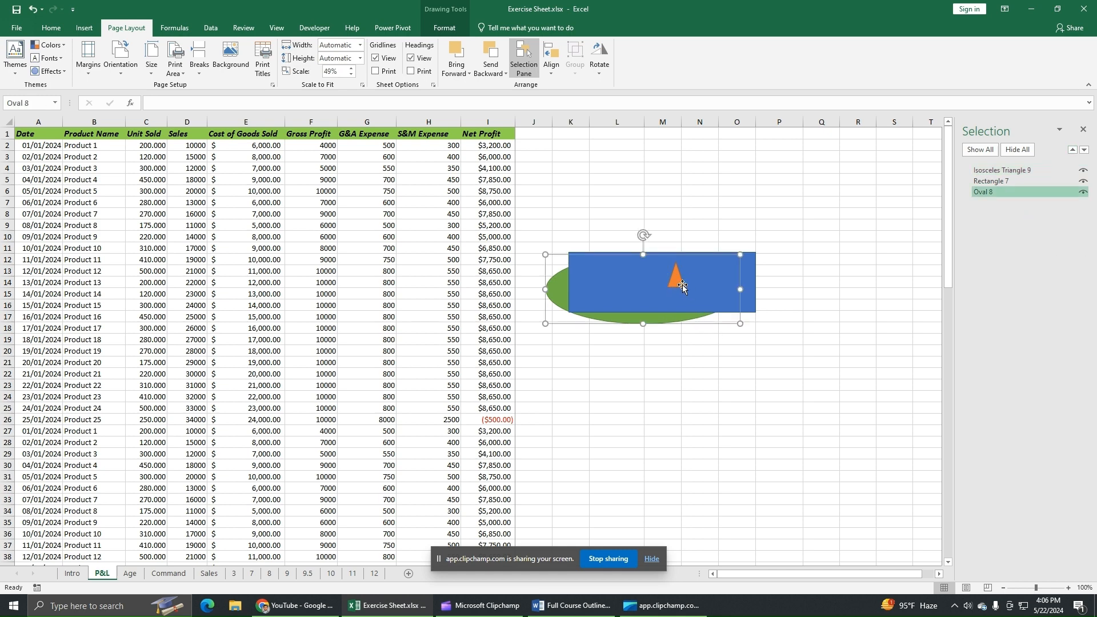
pyautogui.click(993, 192)
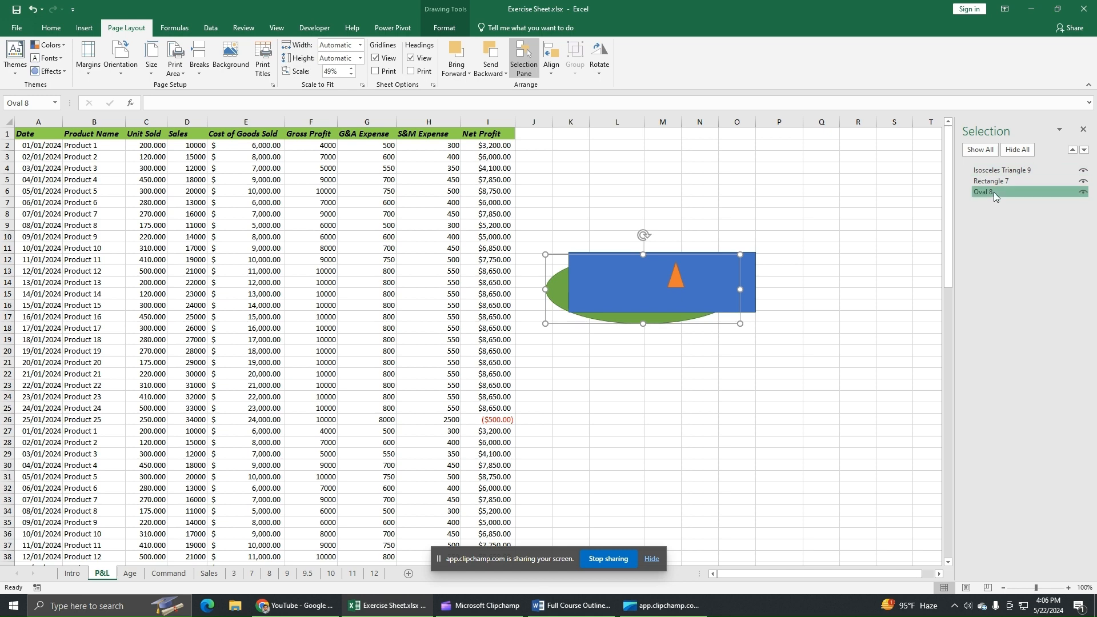
pyautogui.click(1073, 151)
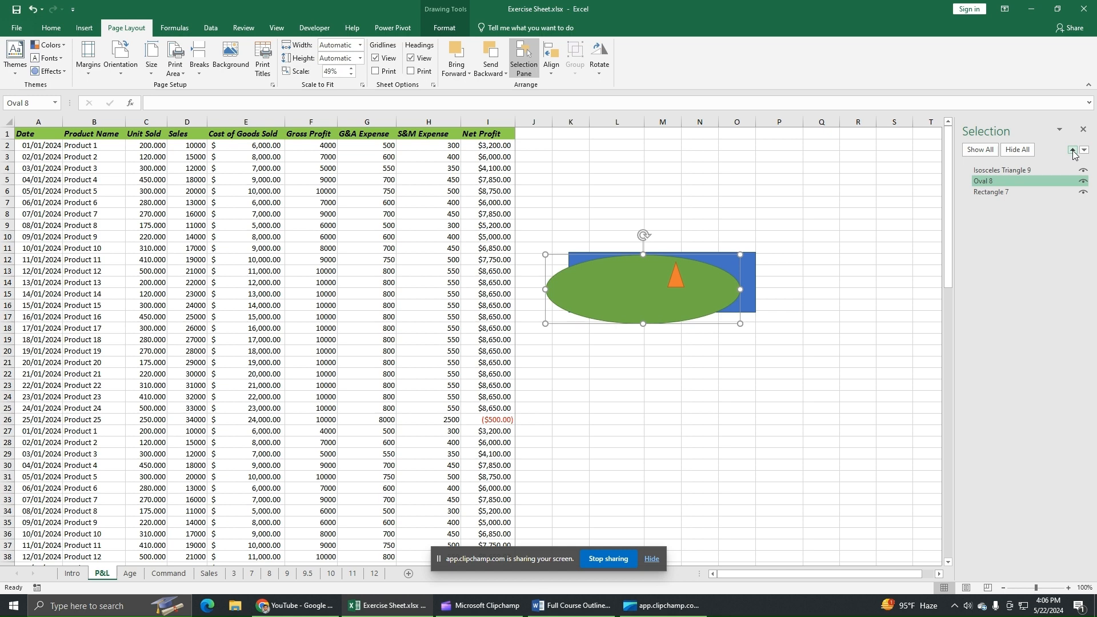
pyautogui.click(1073, 151)
pyautogui.moveTo(691, 310); pyautogui.dragTo(741, 296)
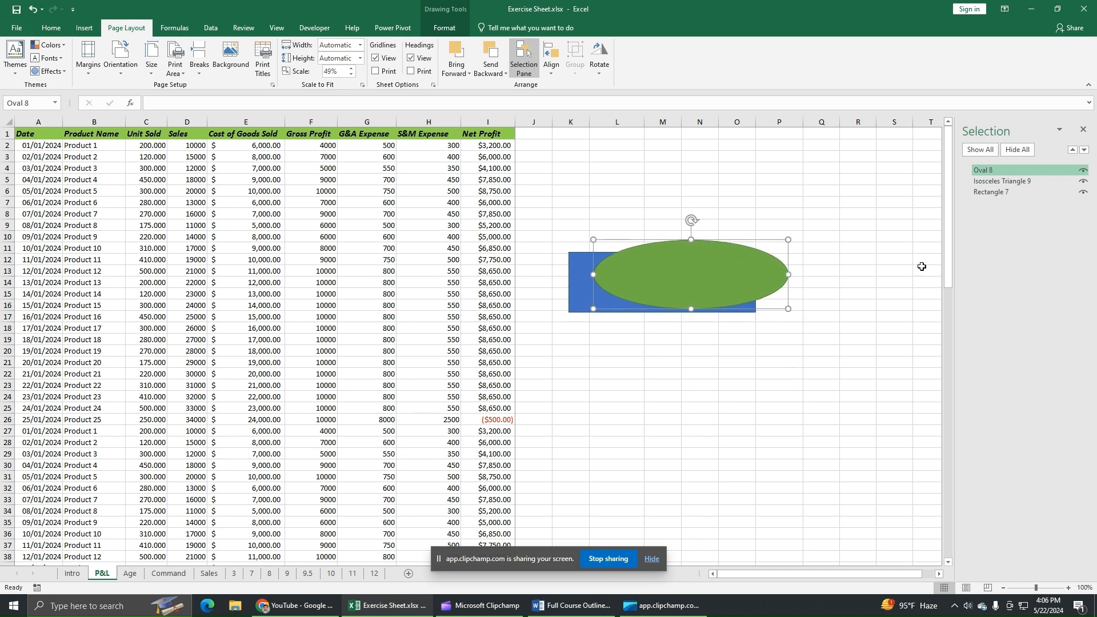
# - Close the Selection pane, and move the oval and rectangle right and the orange triangle up, clear of both shapes
pyautogui.click(1084, 131)
pyautogui.moveTo(728, 298); pyautogui.dragTo(829, 300)
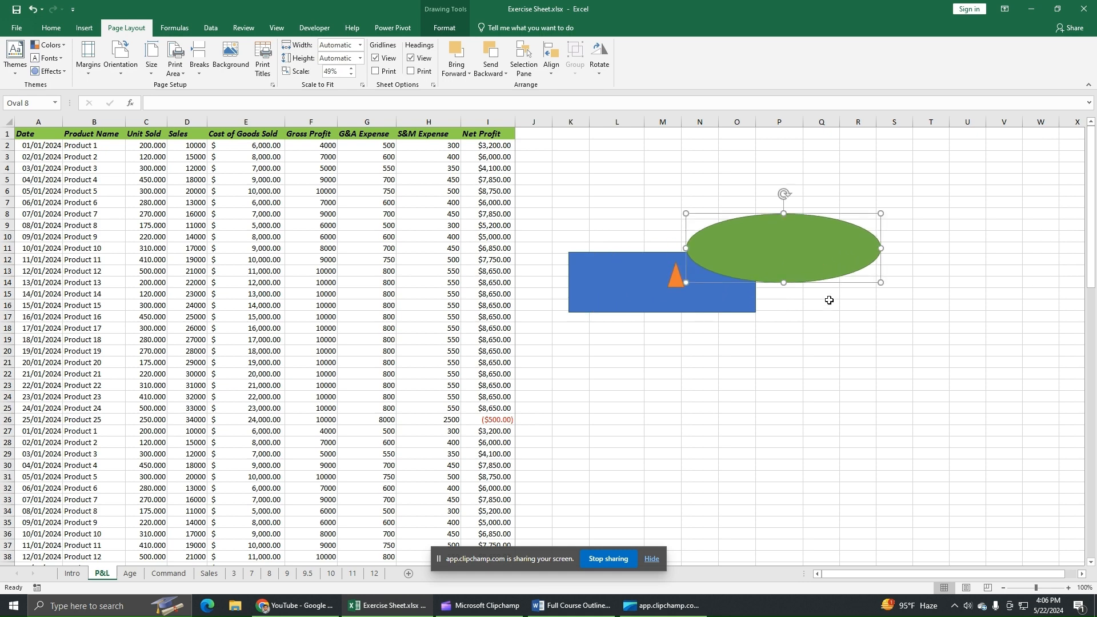
pyautogui.moveTo(762, 269); pyautogui.dragTo(800, 312)
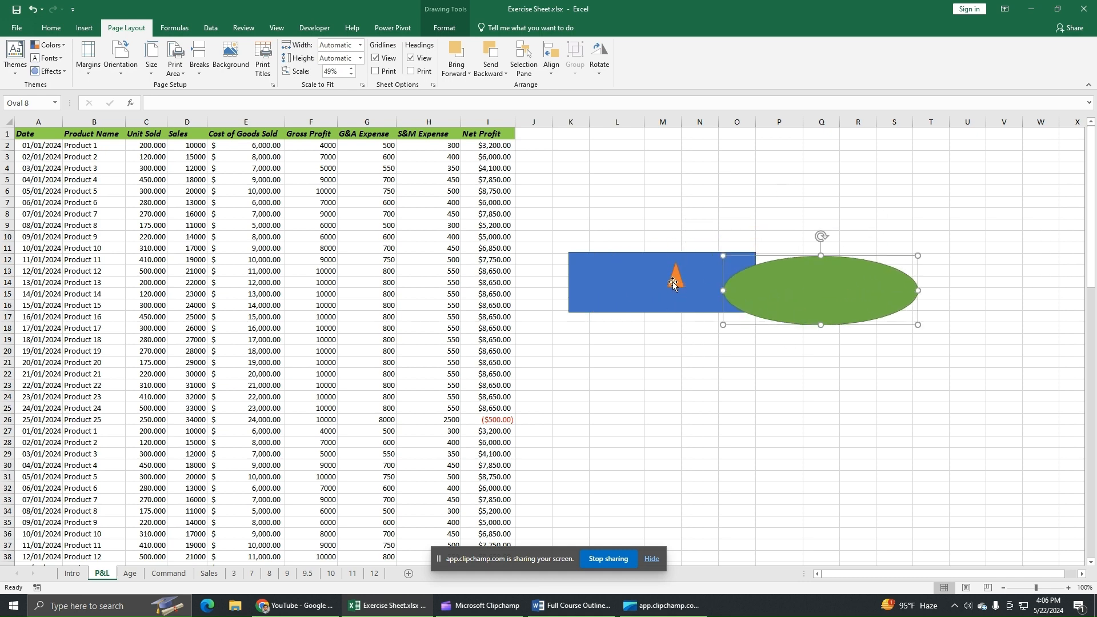
pyautogui.moveTo(672, 283); pyautogui.dragTo(851, 290)
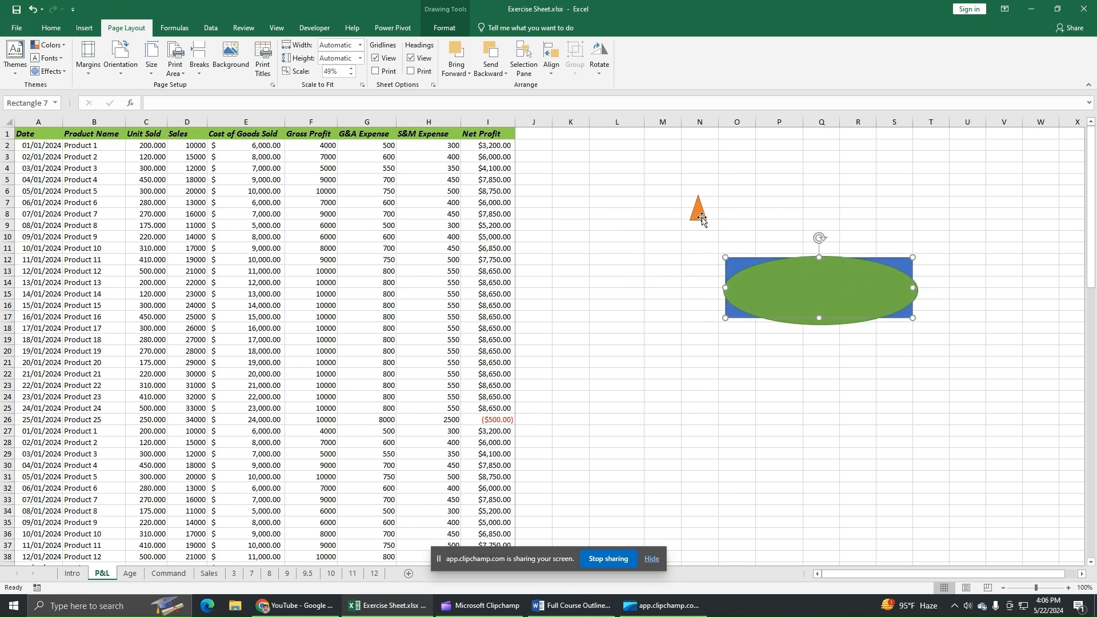
# - Move the orange triangle onto the centre of the green oval, reopen the Selection pane, and raise Isosceles Triangle 9 above Oval 8
pyautogui.moveTo(699, 215); pyautogui.dragTo(824, 294)
pyautogui.click(533, 76)
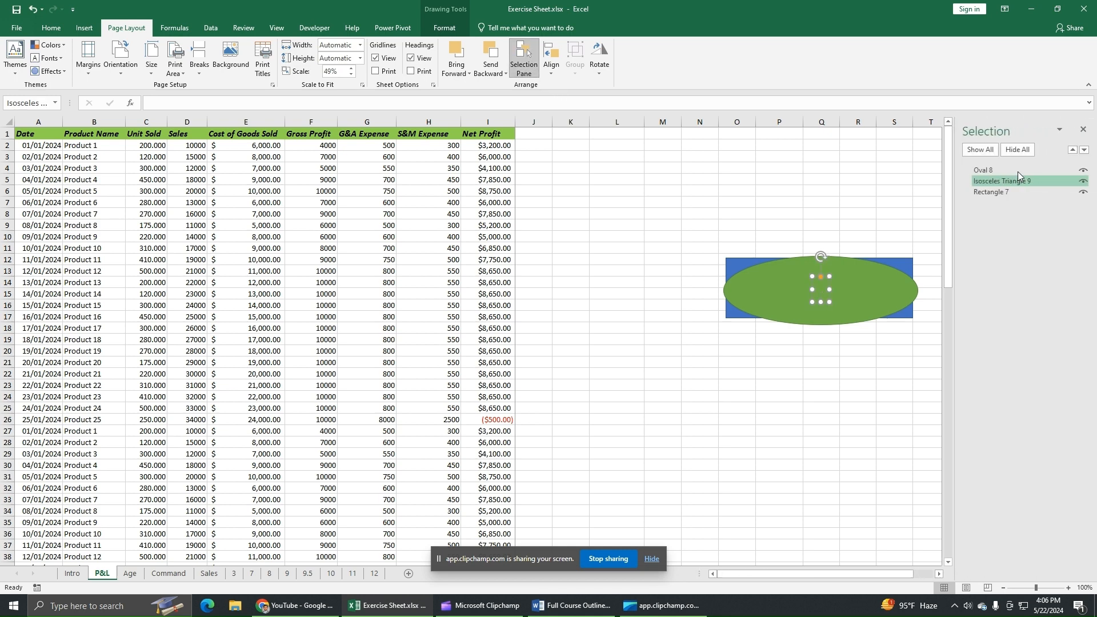
pyautogui.click(1008, 182)
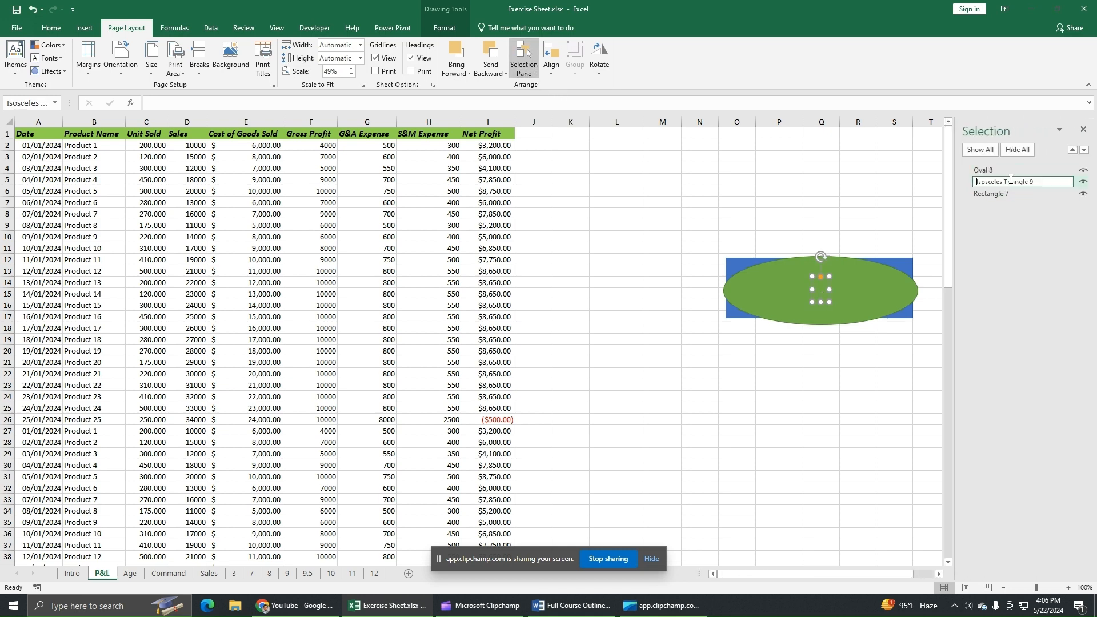
pyautogui.click(1072, 150)
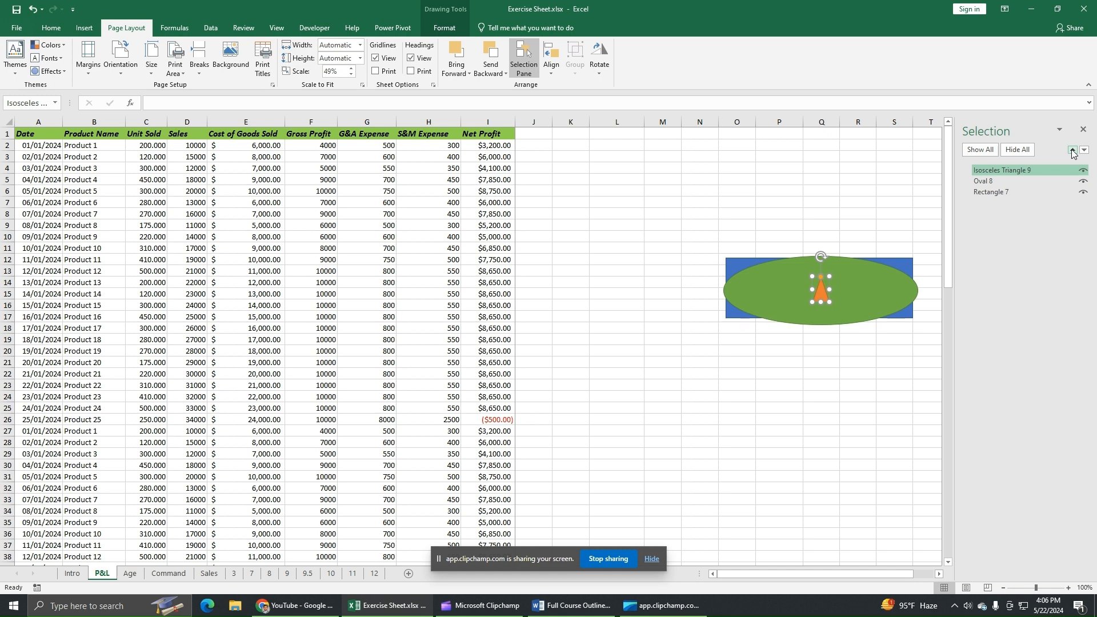
# - Move the green oval left independently of the other shapes, and undo the move
pyautogui.click(774, 406)
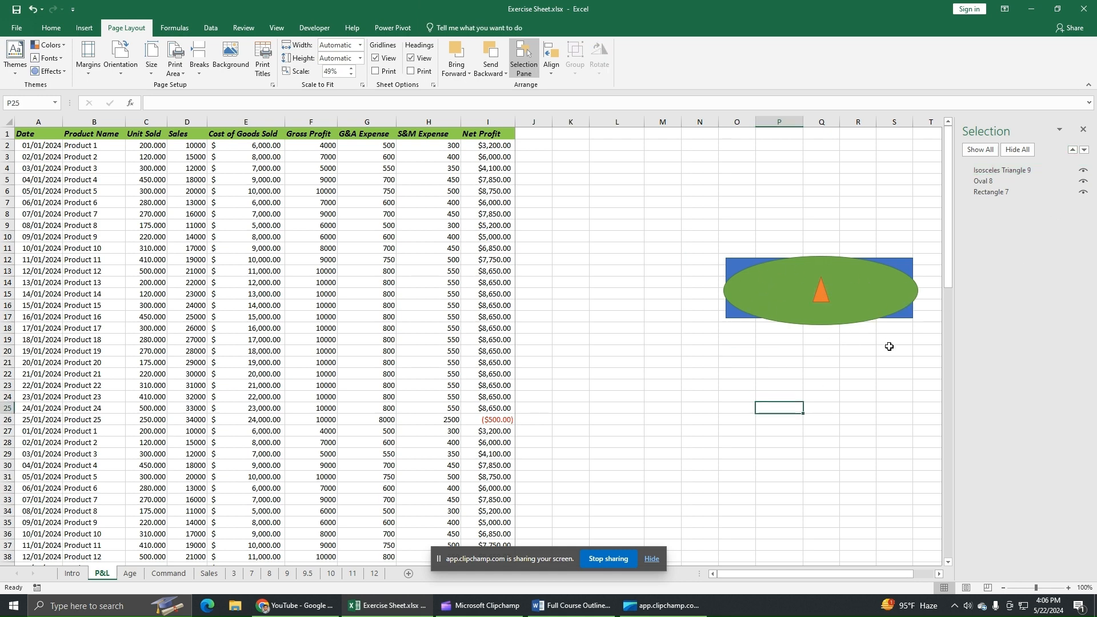
pyautogui.moveTo(773, 289); pyautogui.dragTo(693, 290)
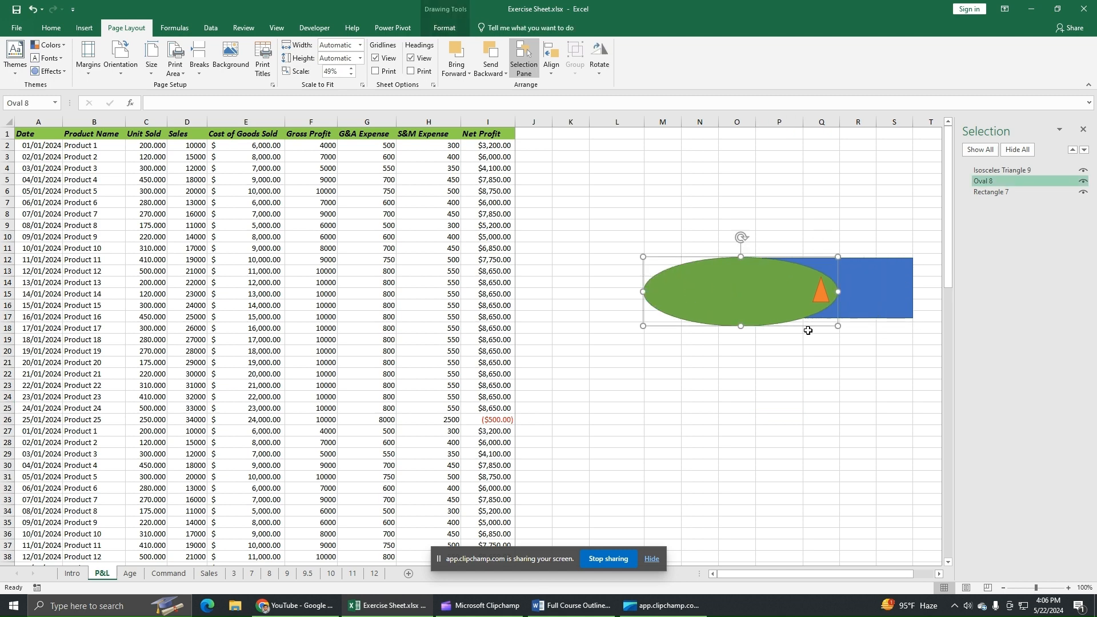
pyautogui.click(33, 9)
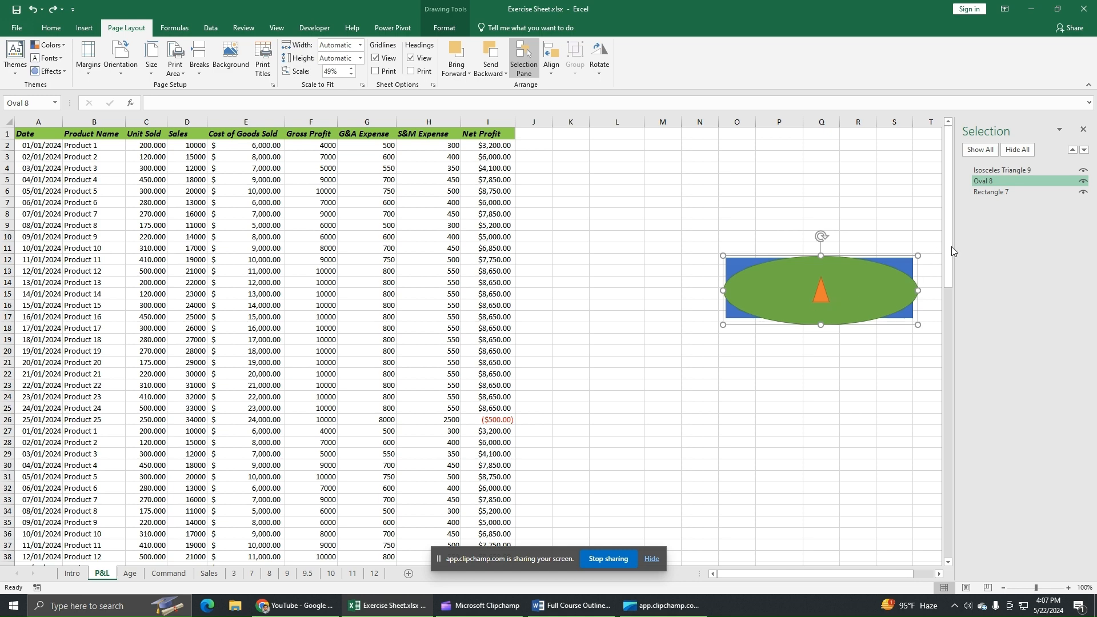
# - Group the blue rectangle, green oval and orange triangle, and move the group left and slightly down
pyautogui.click(738, 265)
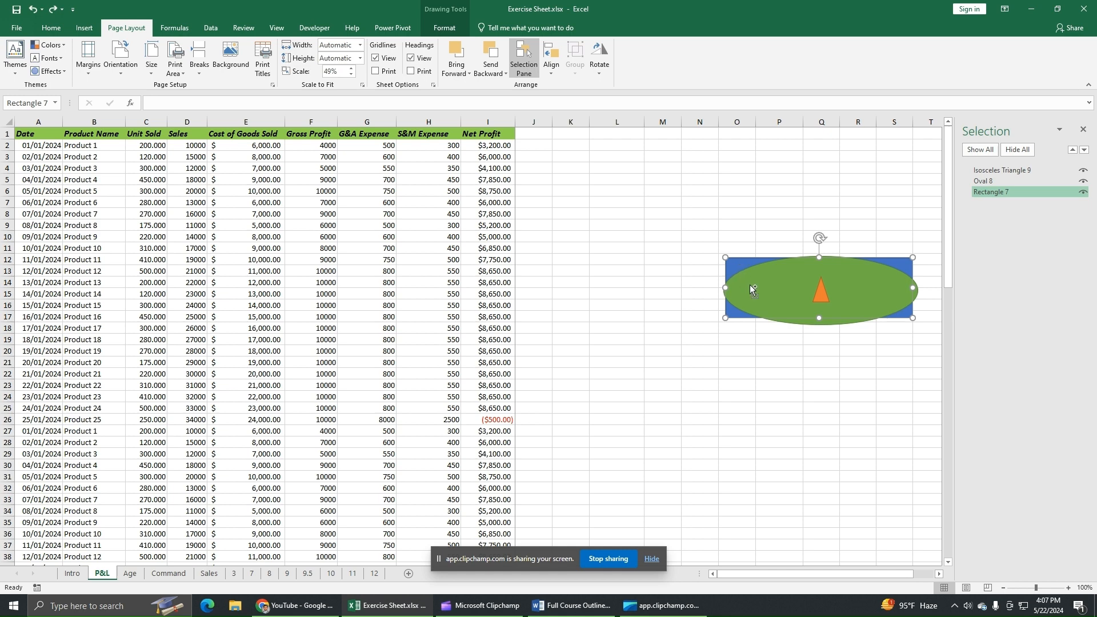
pyautogui.keyDown('ctrl'); pyautogui.click(750, 286); pyautogui.keyUp('ctrl')
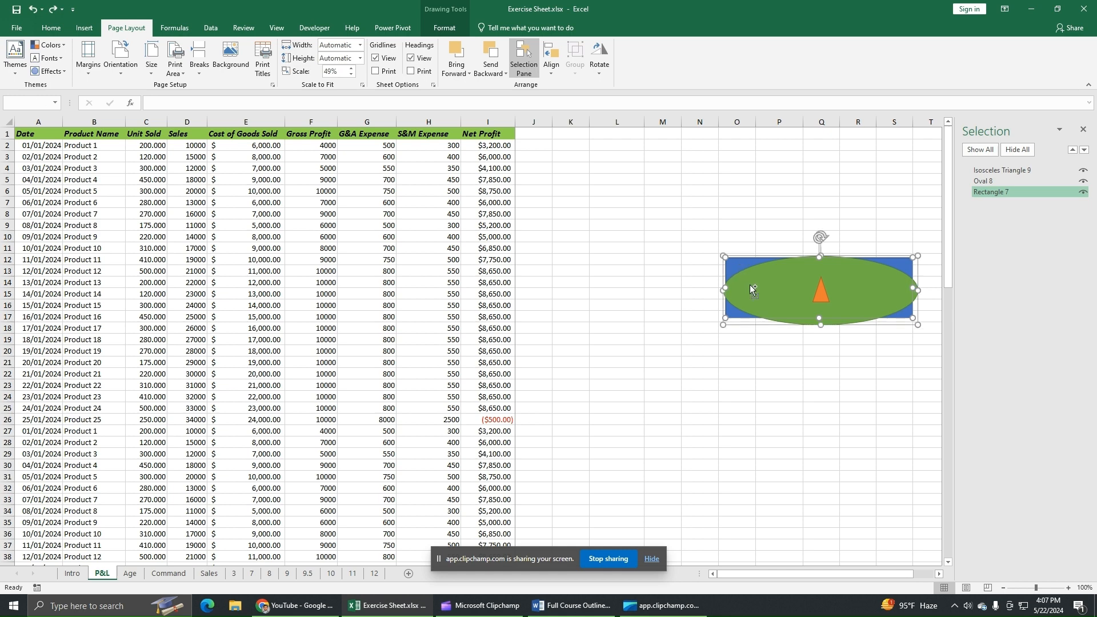
pyautogui.keyDown('ctrl'); pyautogui.click(820, 293); pyautogui.keyUp('ctrl')
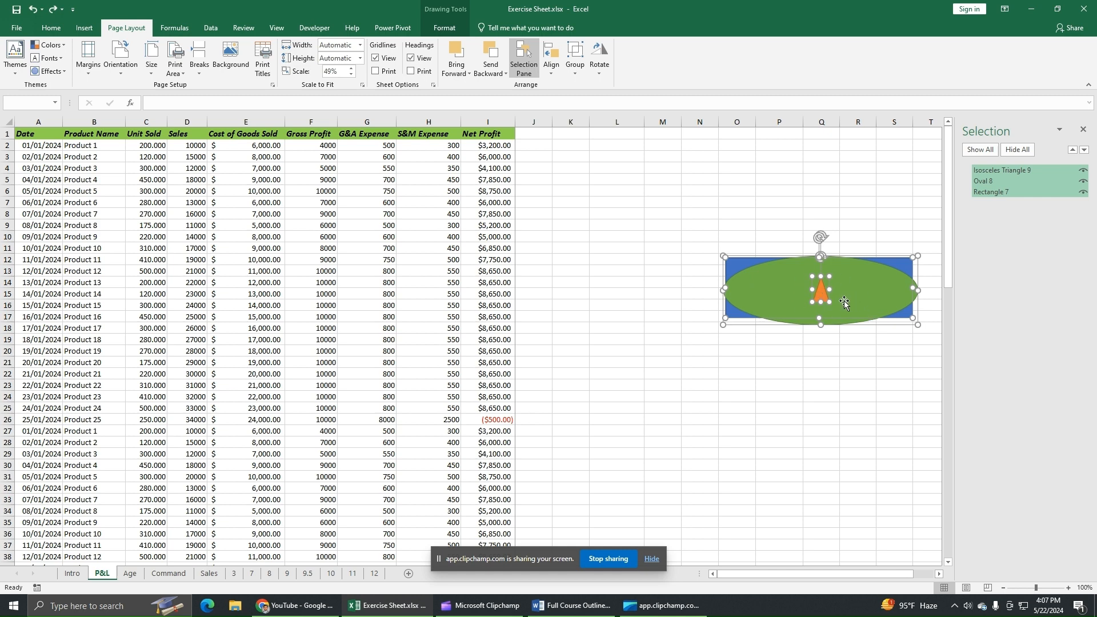
pyautogui.click(575, 66)
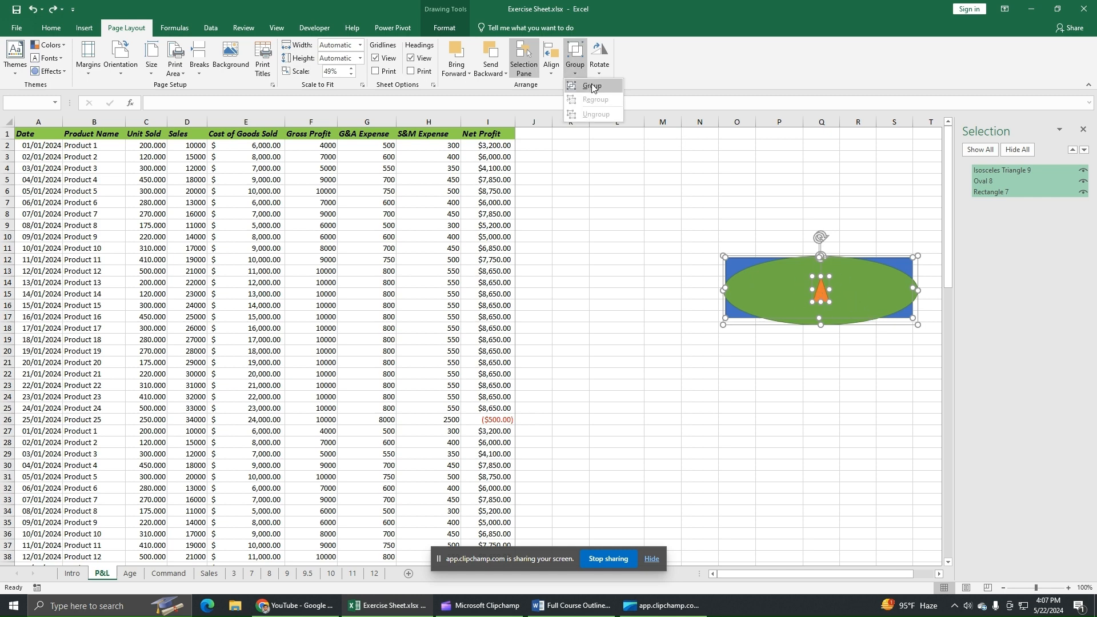
pyautogui.click(593, 87)
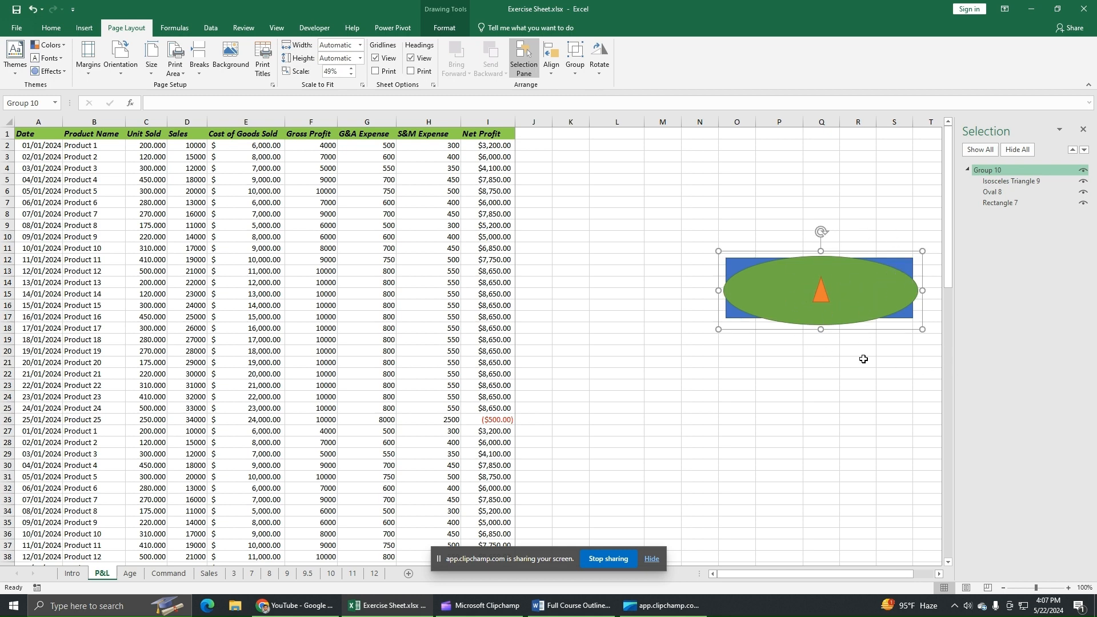
pyautogui.moveTo(848, 308)
pyautogui.mouseDown()
pyautogui.moveTo(826, 310)
pyautogui.moveTo(811, 274)
pyautogui.moveTo(780, 336)
pyautogui.moveTo(803, 309)
pyautogui.moveTo(792, 313)
pyautogui.moveTo(791, 362)
pyautogui.moveTo(886, 208)
pyautogui.moveTo(596, 407)
pyautogui.moveTo(794, 269)
pyautogui.moveTo(840, 260)
pyautogui.moveTo(845, 318)
pyautogui.mouseUp()
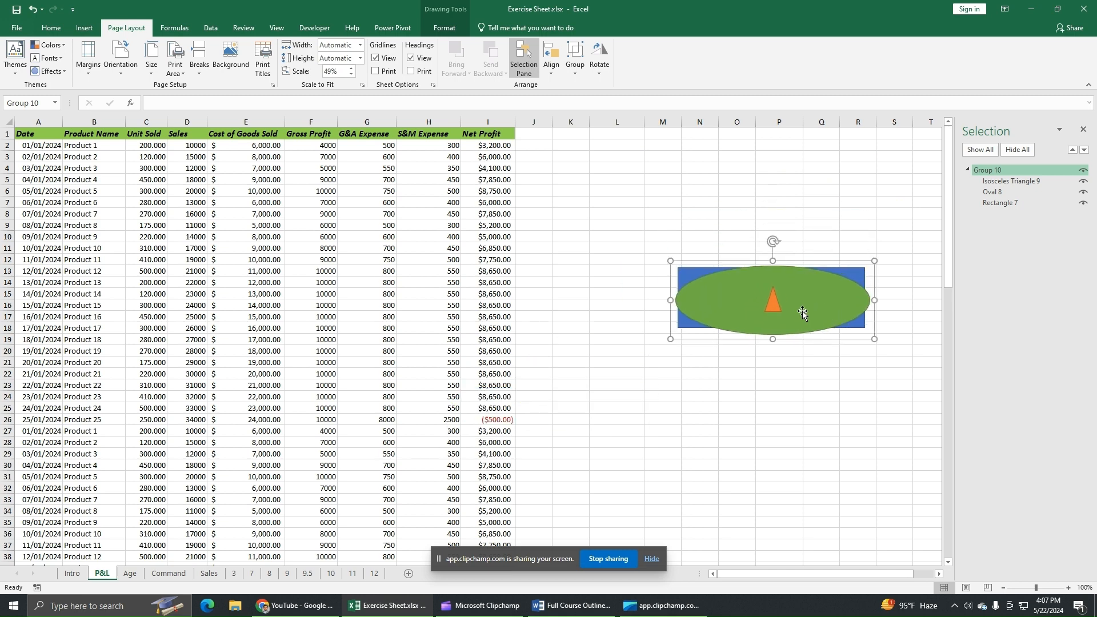
pyautogui.click(830, 444)
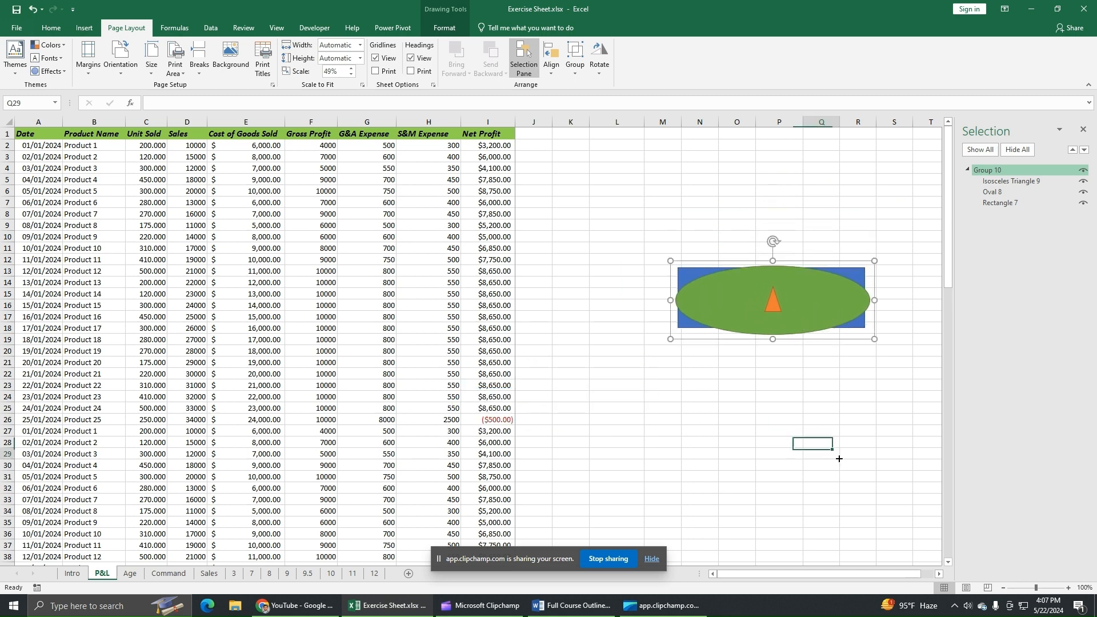
# - Ungroup the three shapes, and move them together up and slightly right while they are all still selected
pyautogui.click(807, 305)
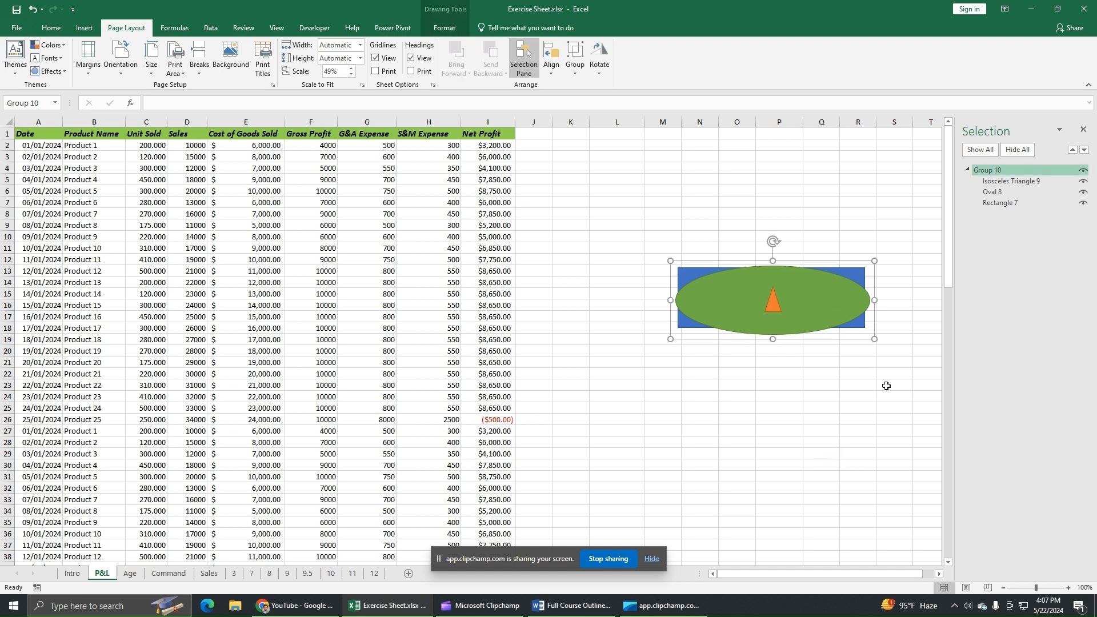
pyautogui.click(576, 72)
pyautogui.click(610, 120)
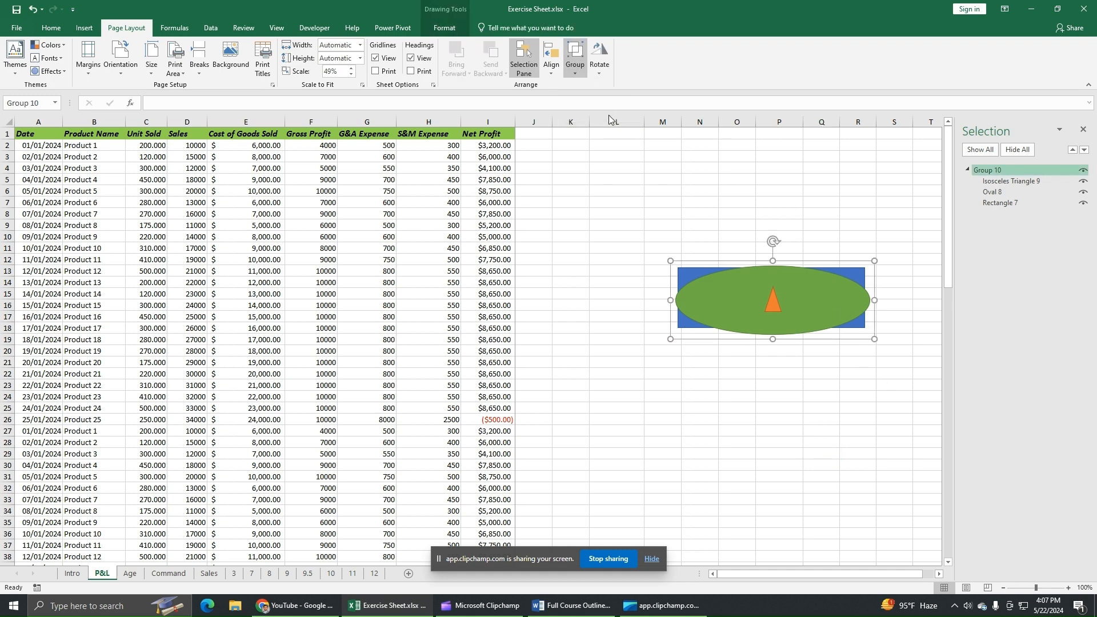
pyautogui.moveTo(772, 308); pyautogui.dragTo(808, 201)
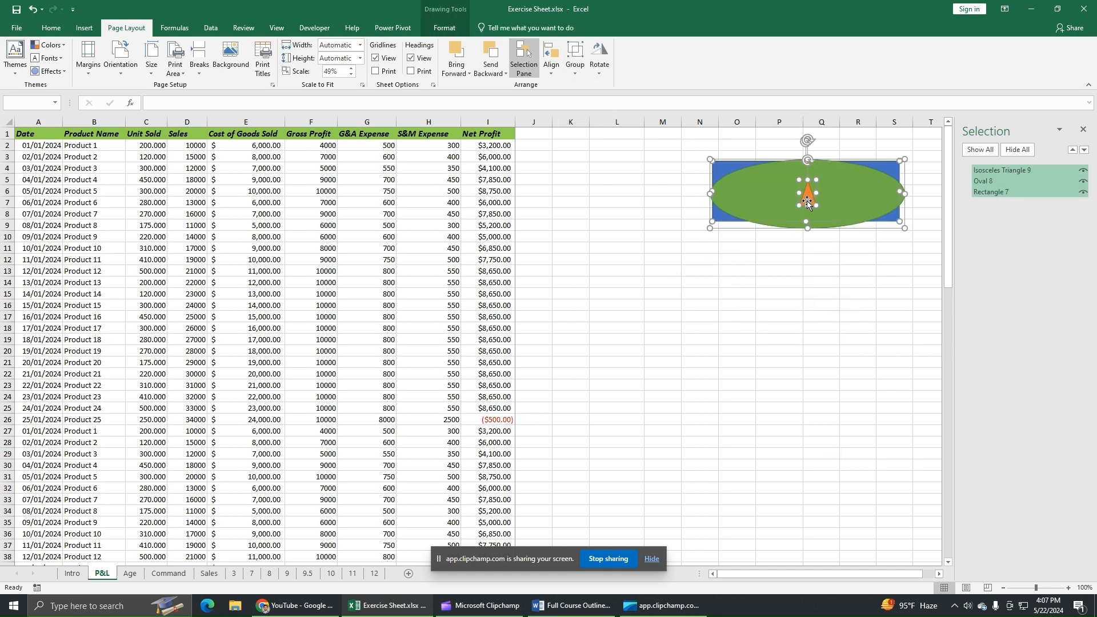
pyautogui.click(832, 304)
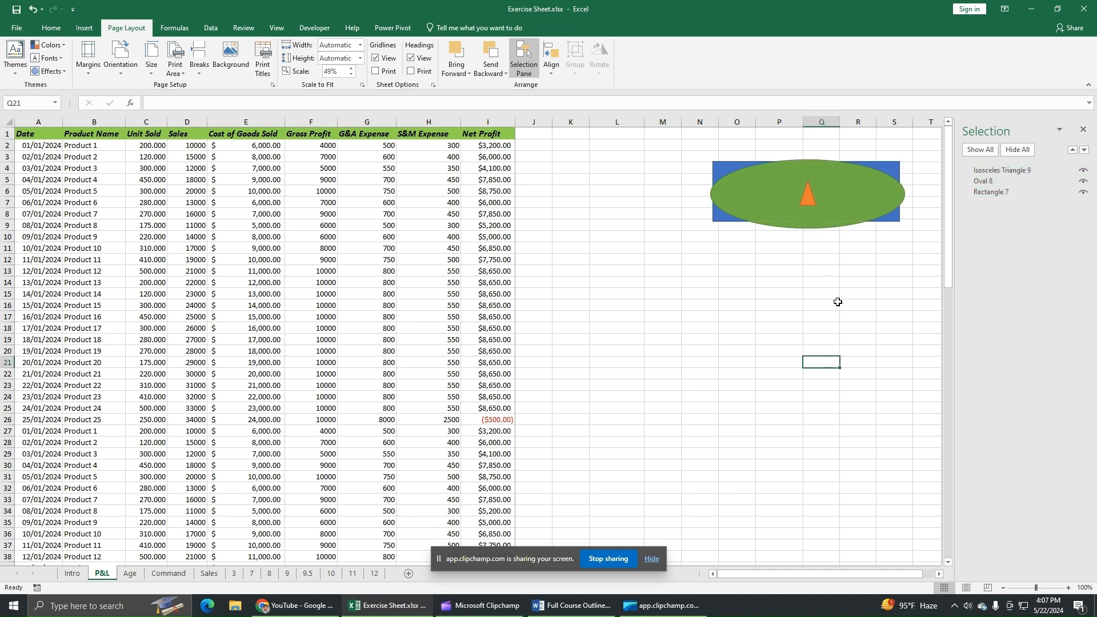
# - Separate the shapes by moving the triangle down and left, the oval below the rectangle, and the rectangle slightly down and right
pyautogui.click(807, 192)
pyautogui.moveTo(808, 192); pyautogui.dragTo(746, 257)
pyautogui.moveTo(795, 217); pyautogui.dragTo(808, 319)
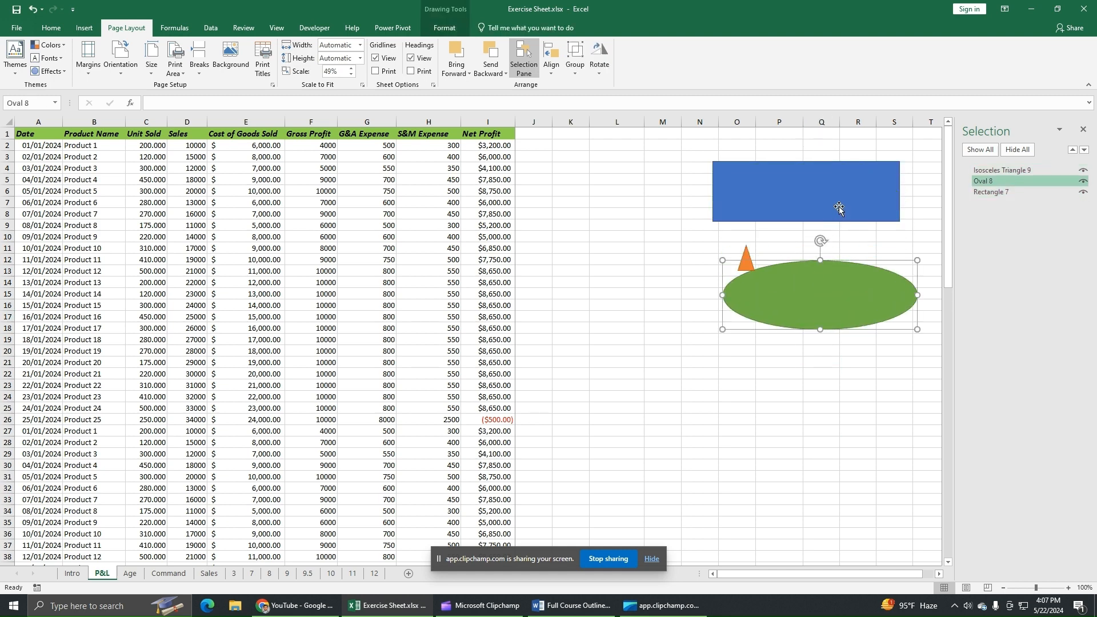
pyautogui.moveTo(839, 209); pyautogui.dragTo(848, 216)
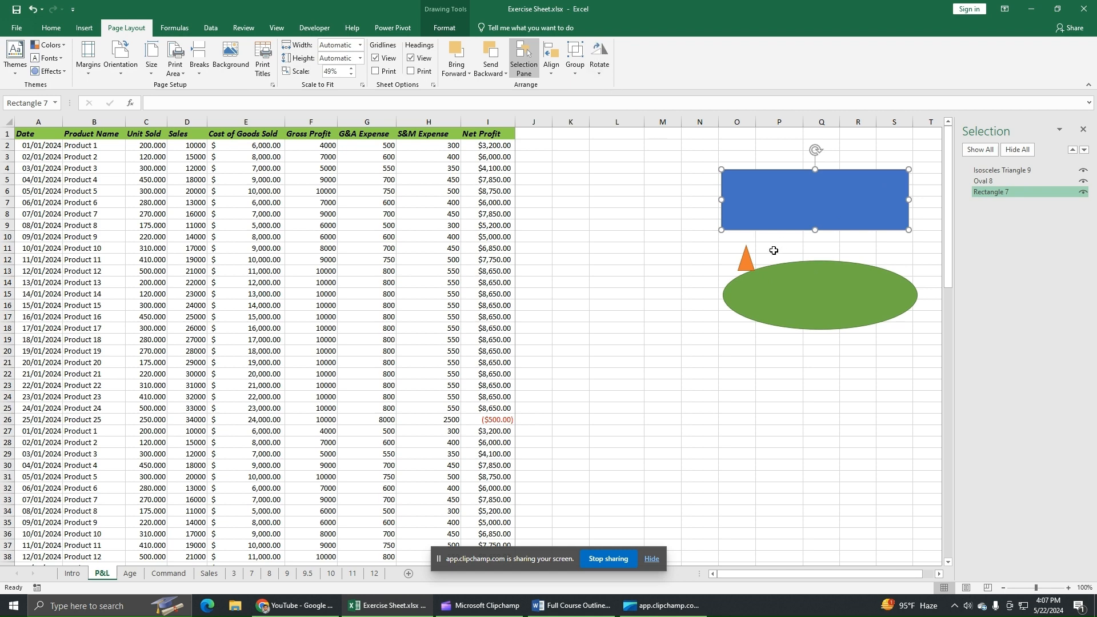
# - Rotate the blue rectangle right 90°, and rotate it back left 90°
pyautogui.click(600, 63)
pyautogui.click(617, 87)
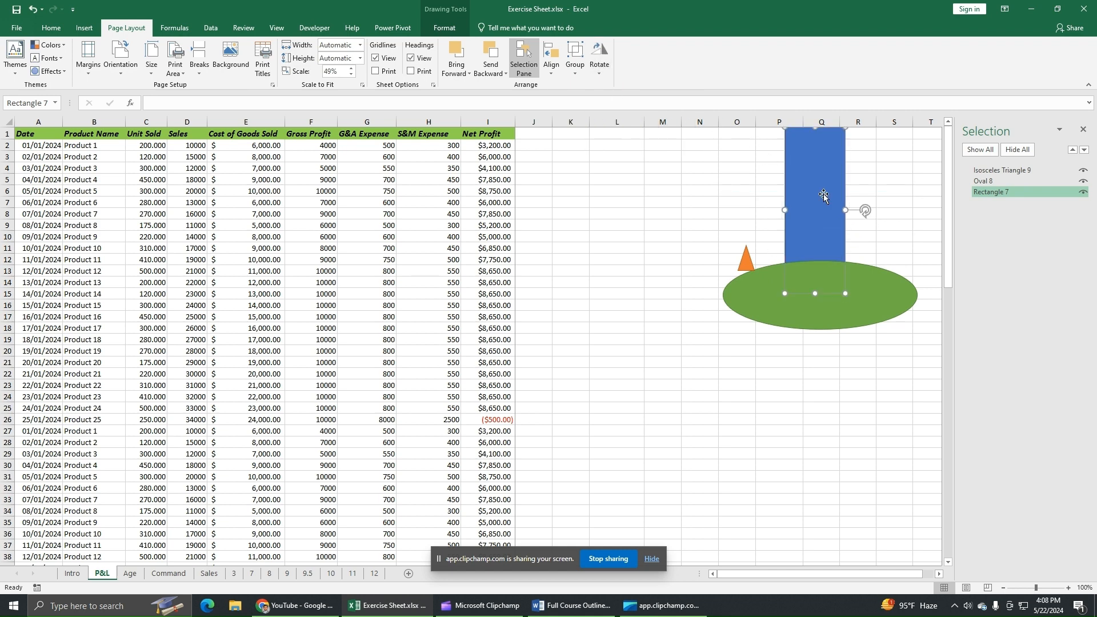
pyautogui.click(600, 60)
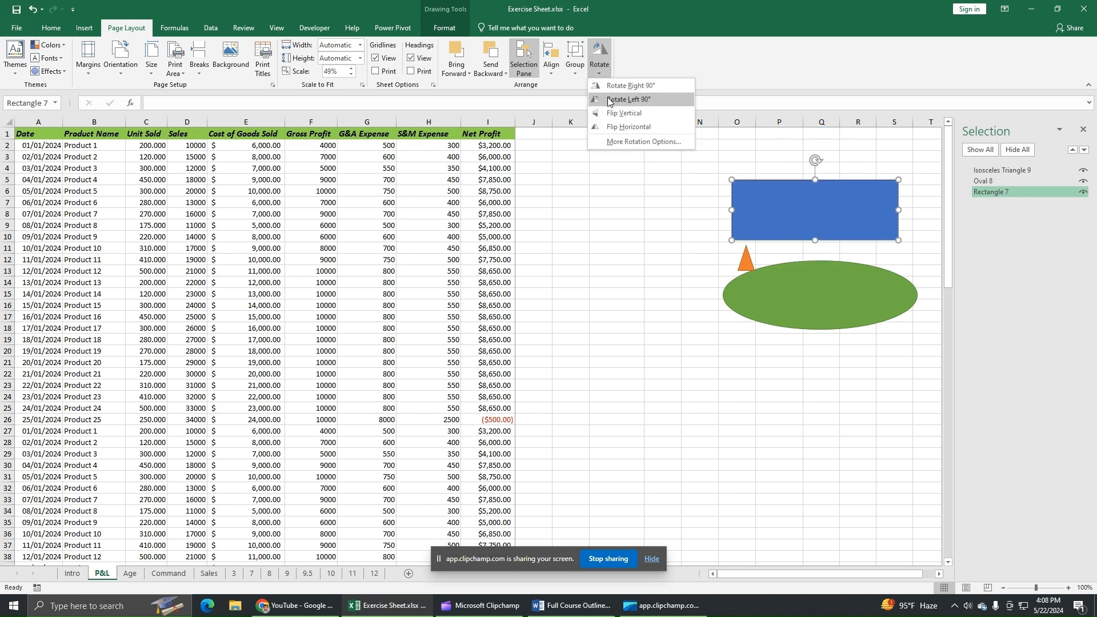
pyautogui.click(609, 100)
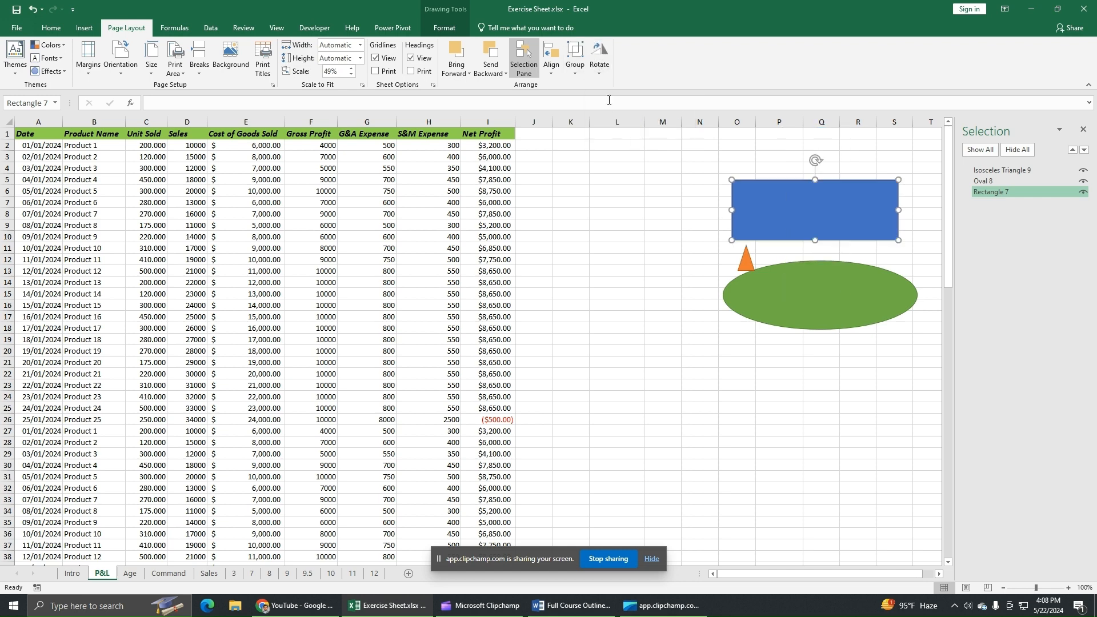
# - Rotate the green oval right 90° and deselect it
pyautogui.click(822, 290)
pyautogui.click(600, 63)
pyautogui.click(618, 87)
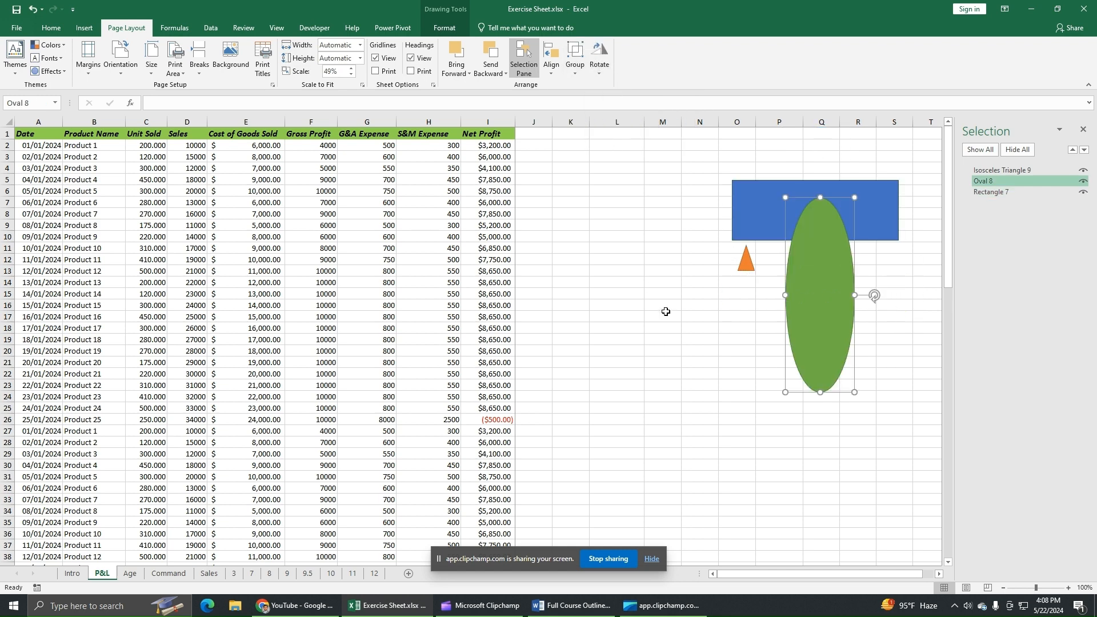
pyautogui.click(665, 312)
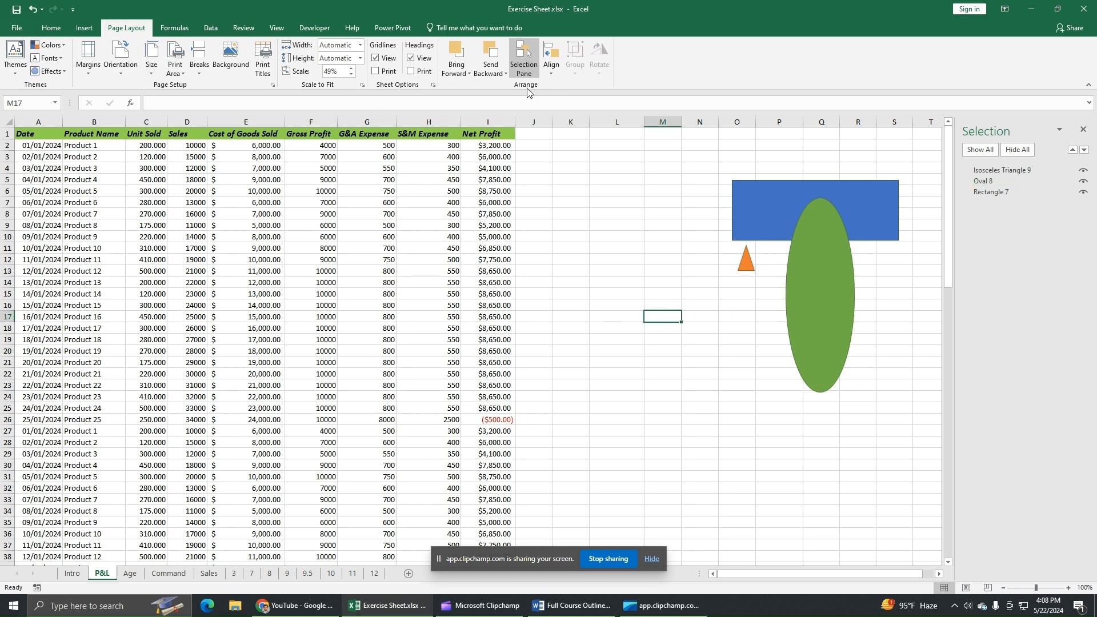